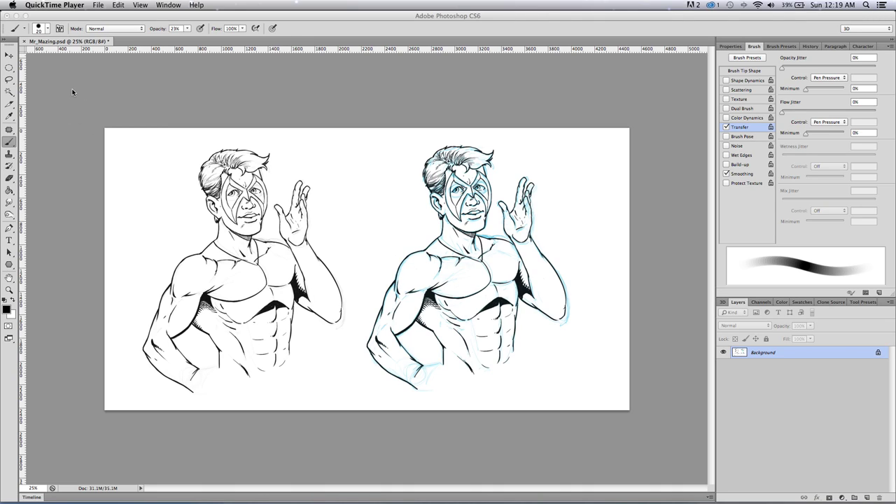
Choose the Hard Round brush for the line work and turn on Shape Dynamics.
{"action": "left_click", "coordinate": [9, 293]}
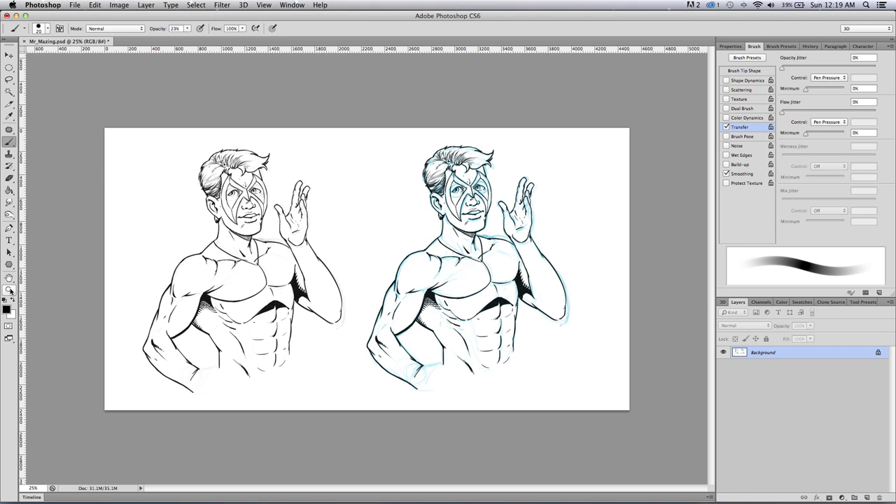
{"action": "left_click", "coordinate": [9, 289]}
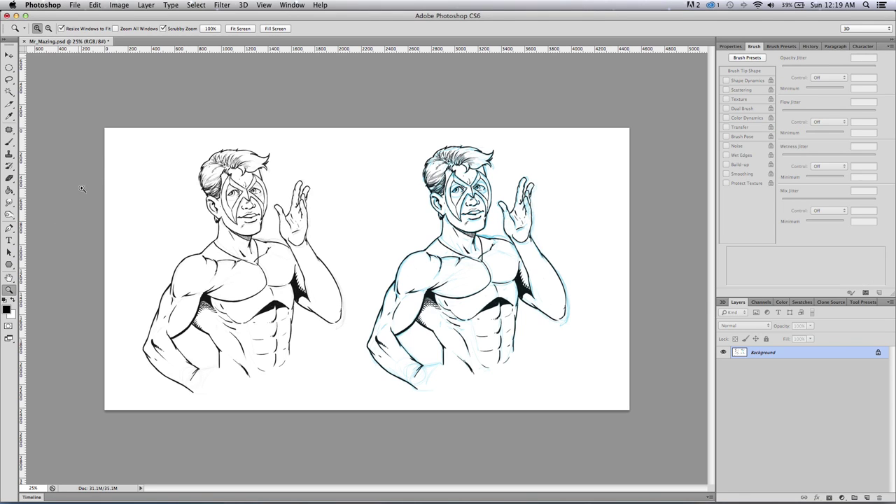
{"action": "left_click", "coordinate": [175, 215]}
{"action": "left_click_drag", "start_coordinate": [205, 237], "coordinate": [185, 214]}
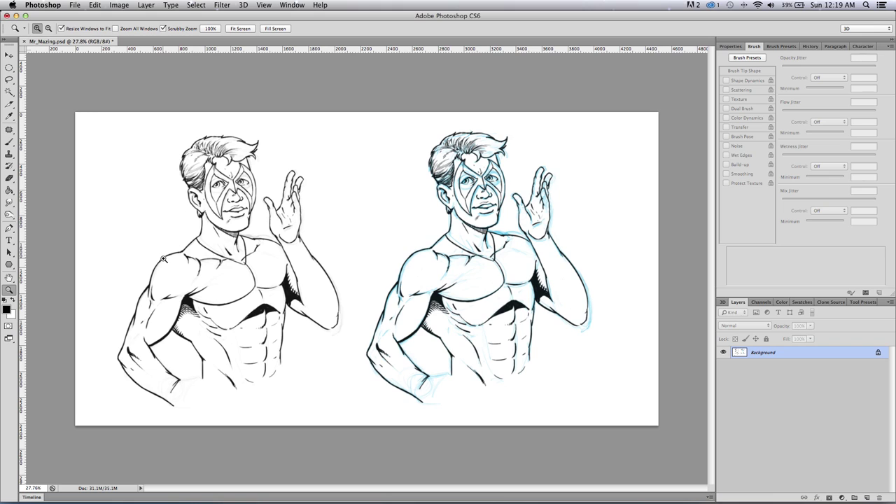
{"action": "key", "text": "super+0"}
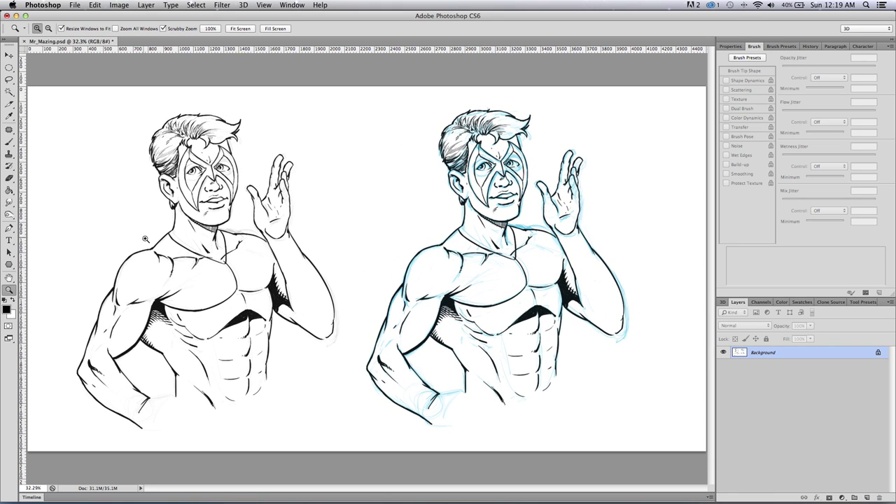
{"action": "left_click_drag", "start_coordinate": [142, 233], "coordinate": [154, 215]}
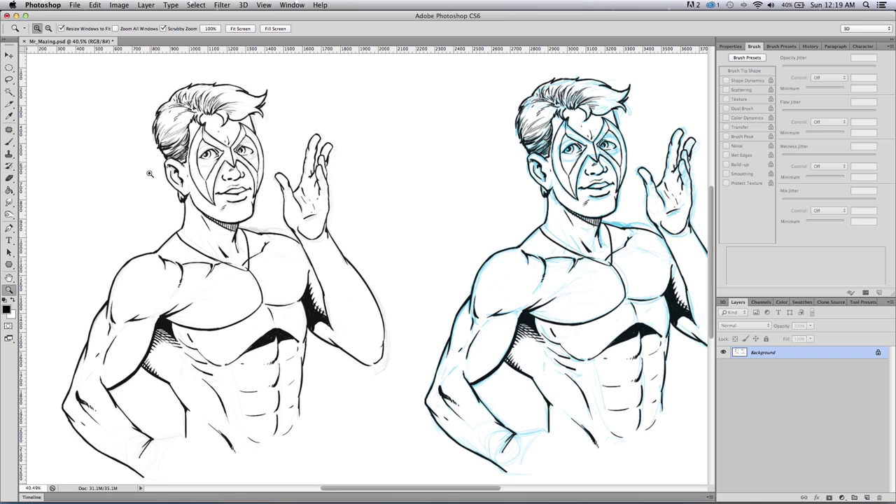
{"action": "left_click", "coordinate": [147, 216], "text": "alt"}
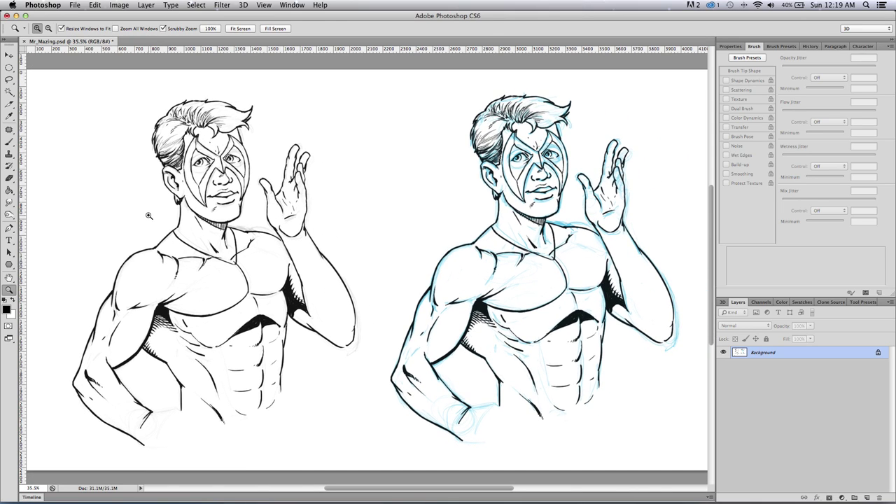
{"action": "left_click", "coordinate": [9, 141]}
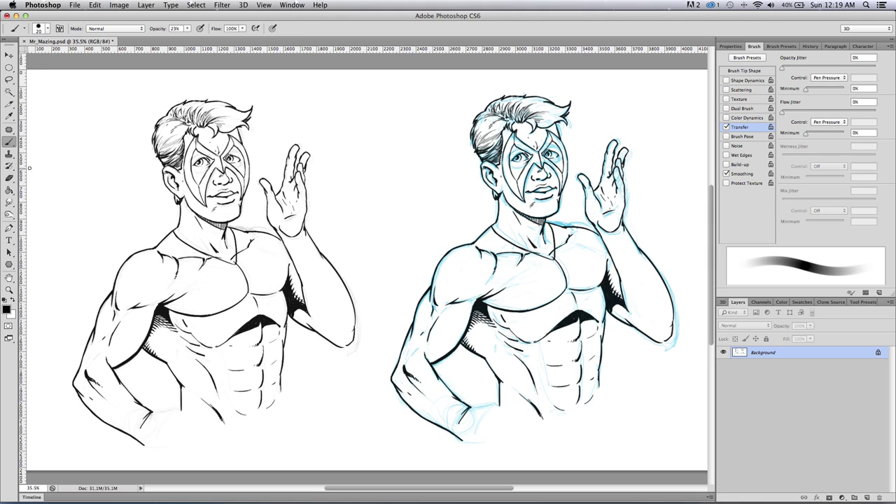
{"action": "left_click", "coordinate": [48, 31]}
{"action": "left_click", "coordinate": [40, 116]}
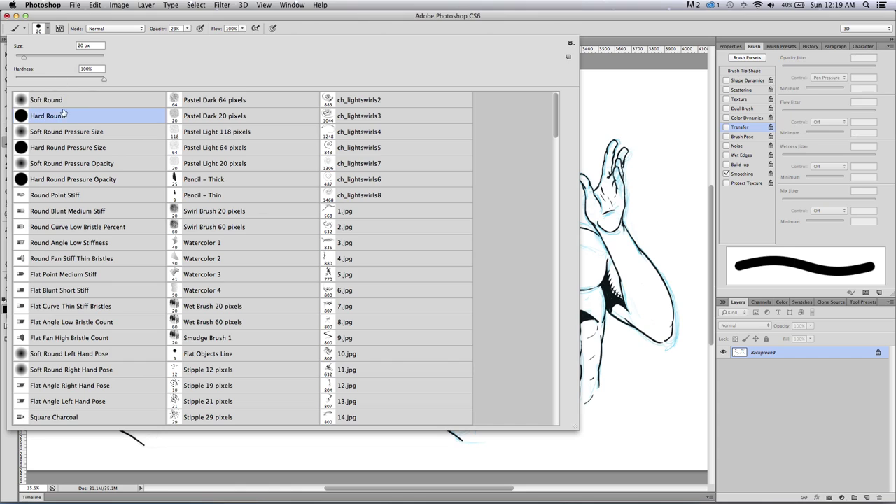
{"action": "left_click", "coordinate": [675, 64]}
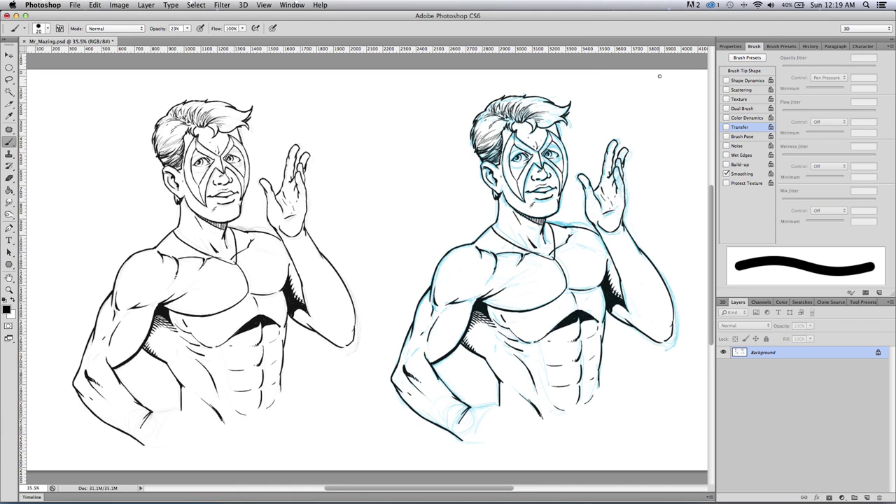
{"action": "left_click", "coordinate": [727, 81]}
Make a short stroke at the left figure's wrist, and set the brush to 10 px and 100% opacity.
{"action": "key", "text": "bracketleft"}
{"action": "key", "text": "bracketleft"}
{"action": "left_click_drag", "start_coordinate": [154, 414], "coordinate": [182, 406]}
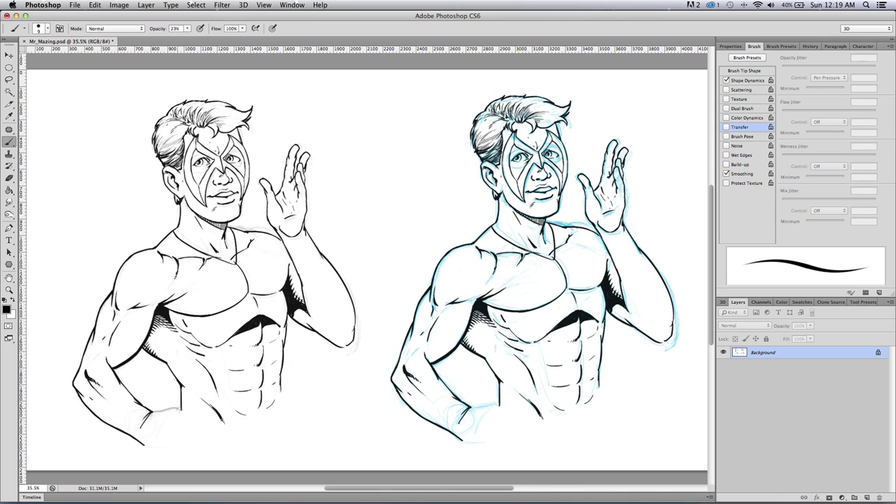
{"action": "key", "text": "bracketright"}
{"action": "left_click_drag", "start_coordinate": [187, 29], "coordinate": [243, 31]}
{"action": "mouse_move", "coordinate": [148, 412]}
{"action": "left_mouse_down"}
{"action": "mouse_move", "coordinate": [169, 408]}
{"action": "mouse_move", "coordinate": [187, 436]}
{"action": "mouse_move", "coordinate": [175, 457]}
{"action": "mouse_move", "coordinate": [142, 443]}
{"action": "left_mouse_up"}
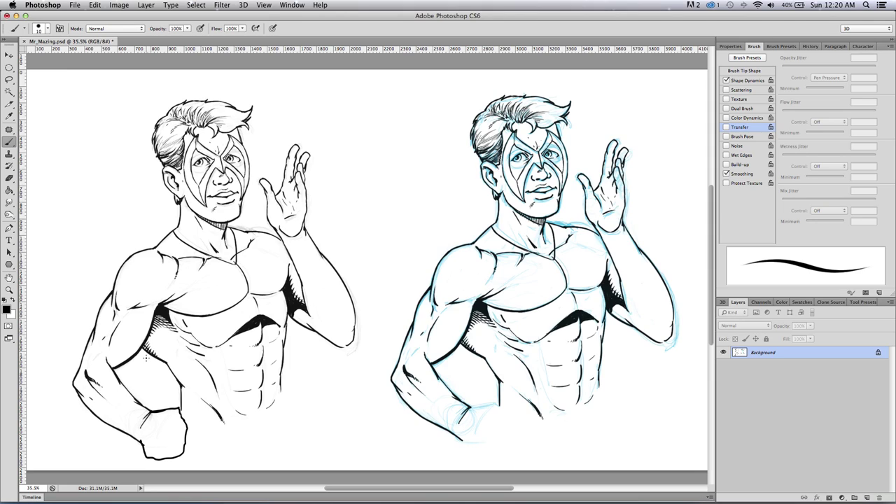
{"action": "key", "text": "ctrl+z"}
{"action": "key", "text": "ctrl+z"}
{"action": "key", "text": "alt+super+z"}
Close off the left figure's base with a straight horizontal black line and paint out the line work extending past it in white.
{"action": "left_click_drag", "start_coordinate": [90, 410], "coordinate": [284, 411]}
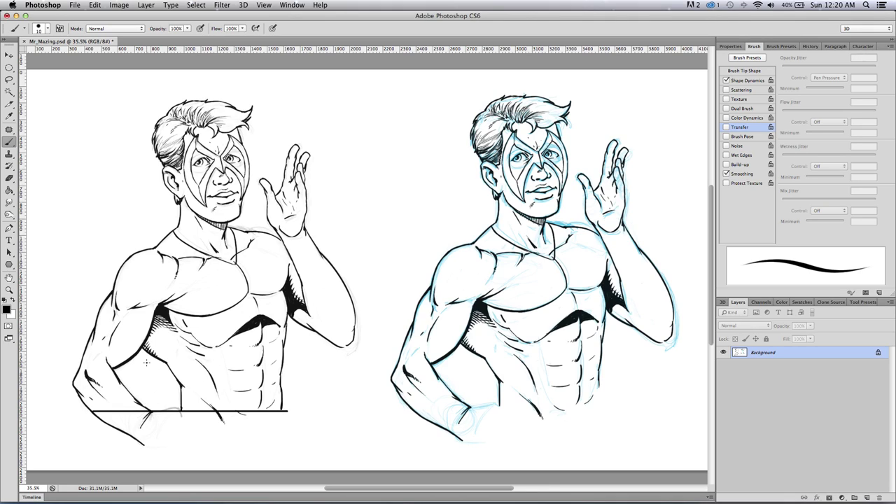
{"action": "left_click", "coordinate": [12, 300]}
{"action": "key", "text": "bracketright"}
{"action": "key", "text": "bracketright"}
{"action": "key", "text": "bracketright"}
{"action": "key", "text": "bracketright"}
{"action": "key", "text": "bracketright"}
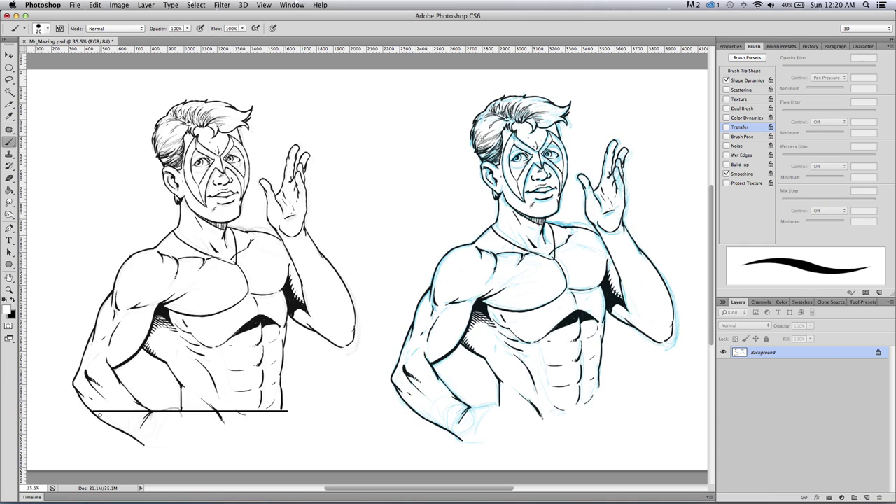
{"action": "mouse_move", "coordinate": [103, 422]}
{"action": "left_mouse_down"}
{"action": "mouse_move", "coordinate": [138, 442]}
{"action": "mouse_move", "coordinate": [138, 423]}
{"action": "mouse_move", "coordinate": [126, 431]}
{"action": "mouse_move", "coordinate": [158, 416]}
{"action": "left_mouse_up"}
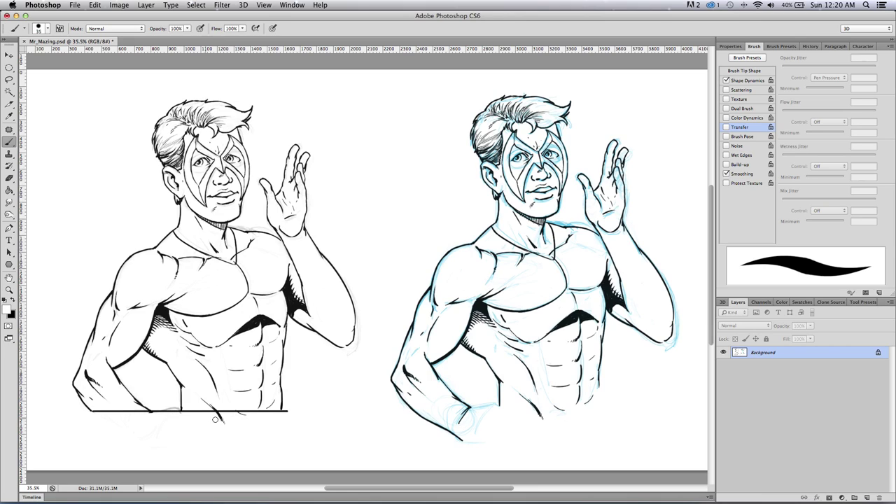
{"action": "left_click_drag", "start_coordinate": [221, 419], "coordinate": [218, 416]}
{"action": "left_click_drag", "start_coordinate": [288, 408], "coordinate": [282, 414]}
Switch the foreground back to black and reduce the brush size to 9 px.
{"action": "key", "text": "x"}
{"action": "key", "text": "bracketleft"}
{"action": "key", "text": "bracketleft"}
{"action": "key", "text": "bracketleft"}
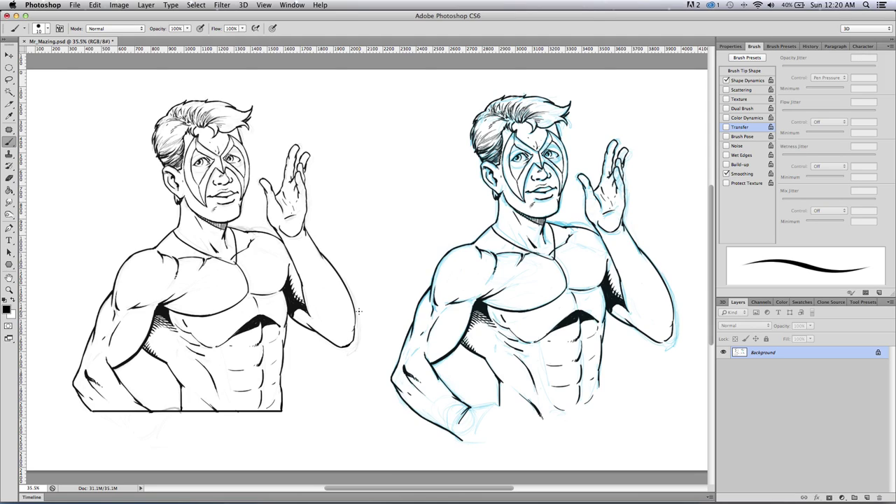
{"action": "key", "text": "bracketleft"}
Select the white background around the figures with the Magic Wand and invert the selection.
{"action": "left_click", "coordinate": [9, 91]}
{"action": "left_click", "coordinate": [63, 136]}
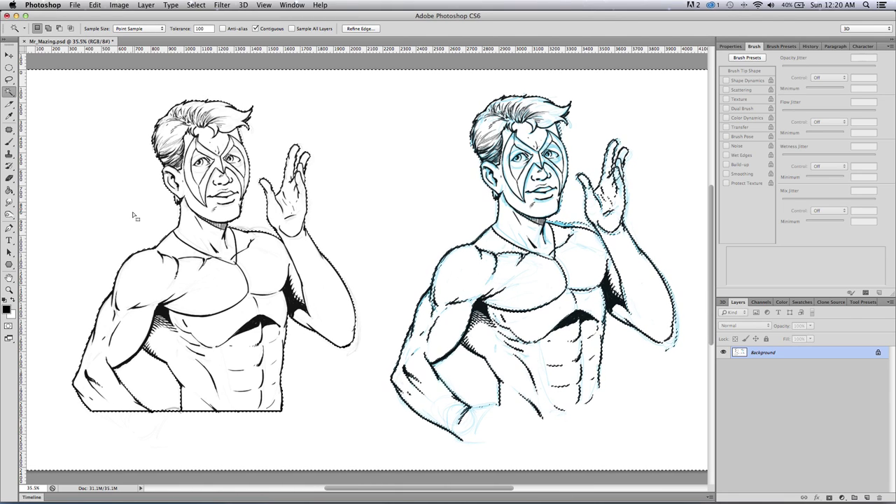
{"action": "left_click", "coordinate": [196, 5]}
{"action": "left_click", "coordinate": [199, 44]}
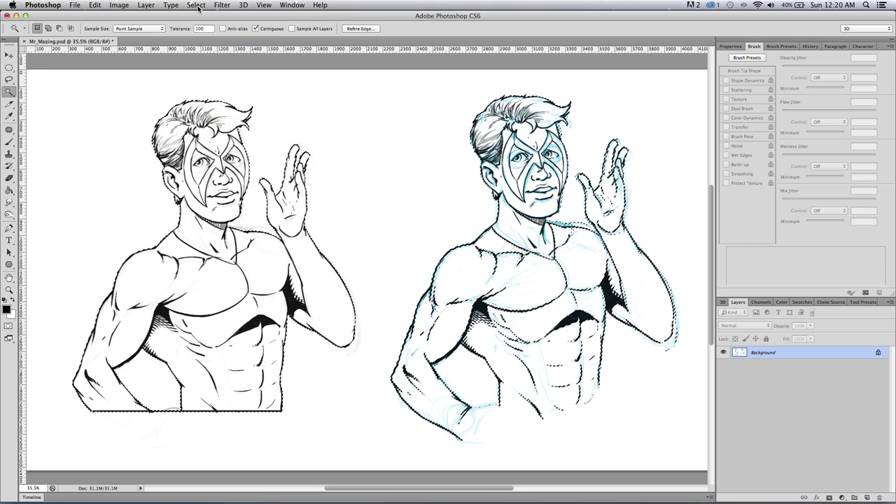
Remove the right, blue-sketched figure from the selection with a rectangular marquee.
{"action": "left_click", "coordinate": [12, 68]}
{"action": "left_click_drag", "start_coordinate": [12, 68], "coordinate": [52, 64]}
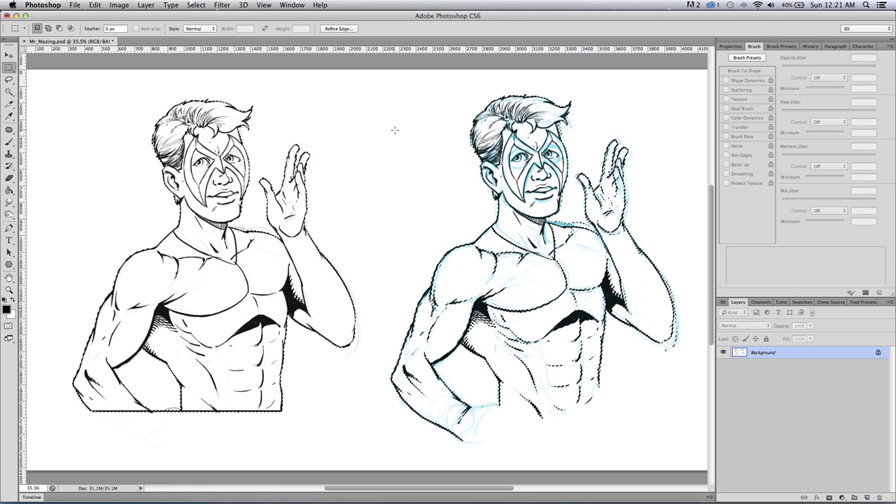
{"action": "left_click_drag", "start_coordinate": [397, 77], "coordinate": [701, 451]}
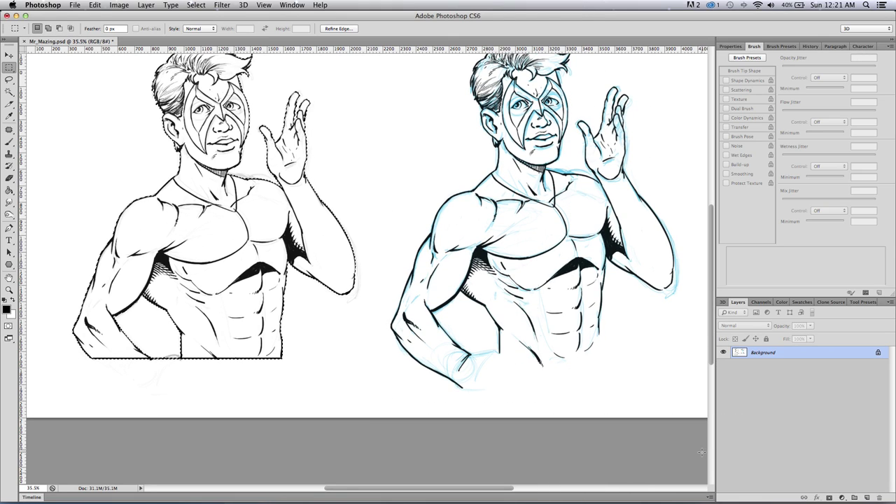
{"action": "scroll", "coordinate": [703, 330], "scroll_direction": "up", "scroll_amount": 2}
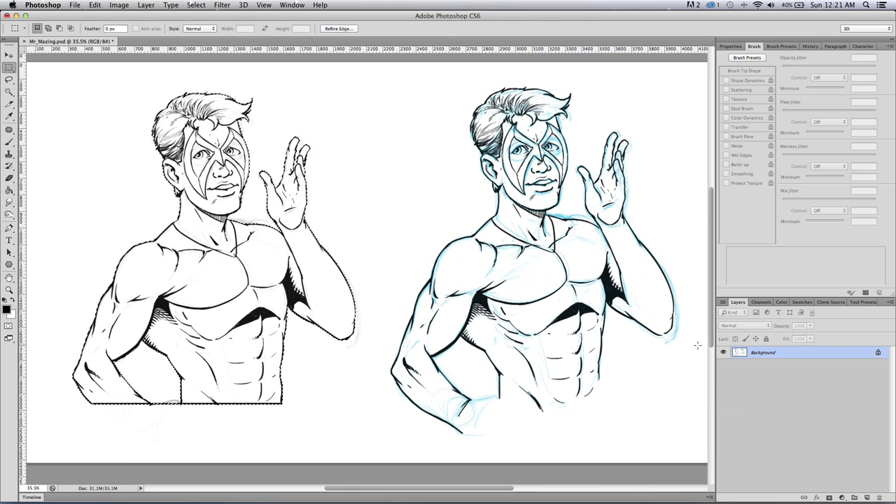
Contract the selection around the left figure by 2 pixels.
{"action": "left_click", "coordinate": [10, 289]}
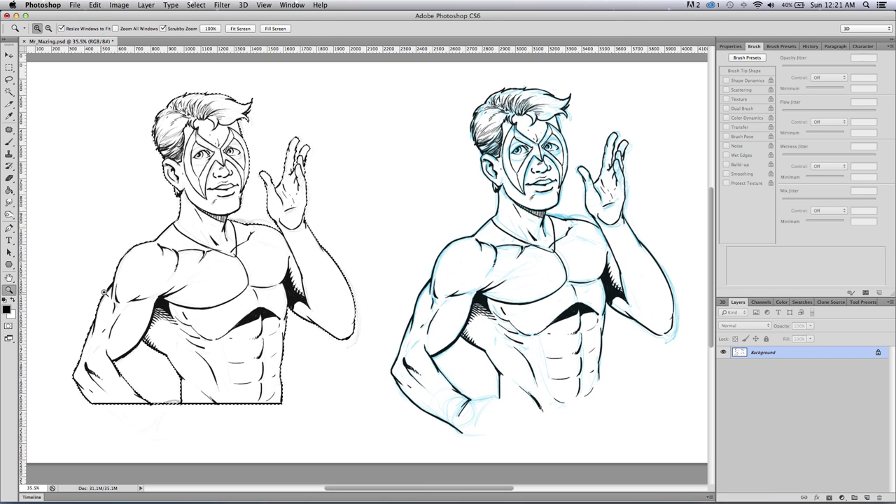
{"action": "left_click", "coordinate": [118, 296]}
{"action": "left_click", "coordinate": [196, 5]}
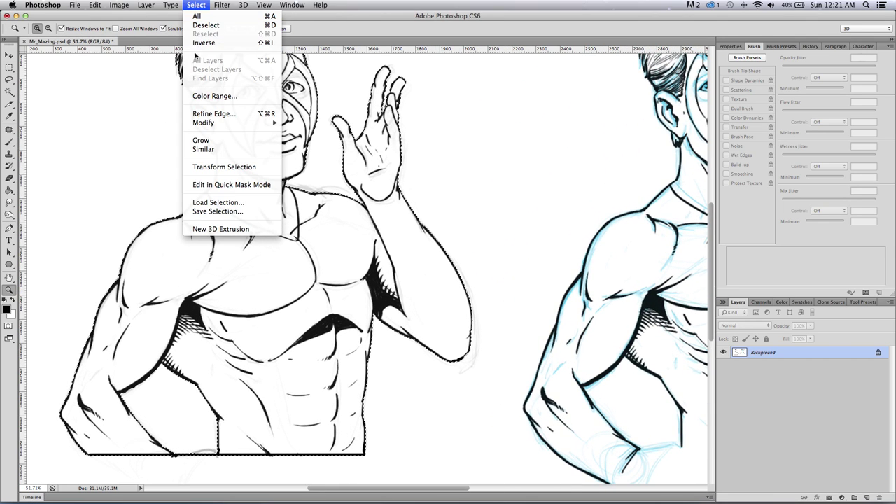
{"action": "mouse_move", "coordinate": [201, 122]}
{"action": "left_click", "coordinate": [308, 149]}
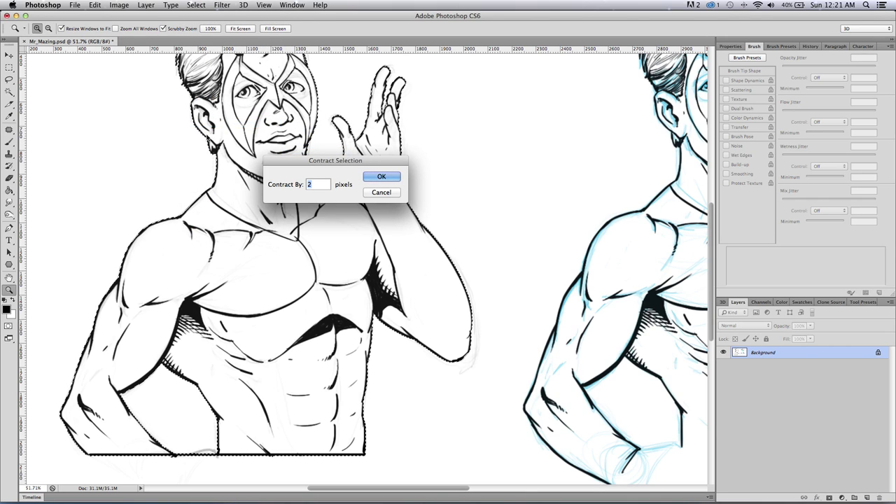
{"action": "key", "text": "Return"}
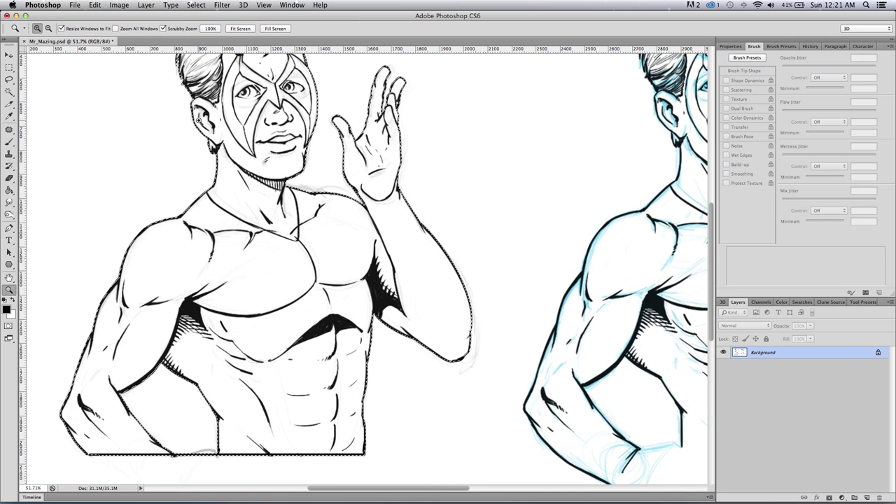
Copy the selected left figure onto its own new layer and hide the Background layer.
{"action": "key", "text": "ctrl+j"}
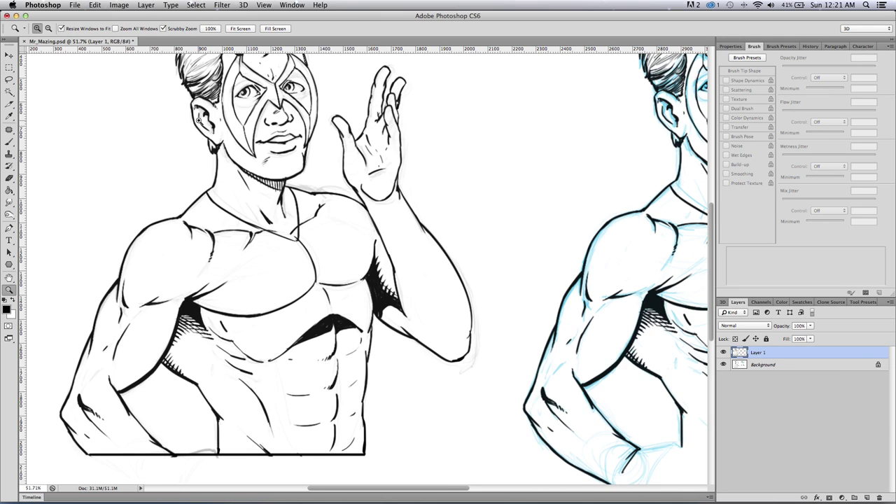
{"action": "left_click", "coordinate": [723, 365]}
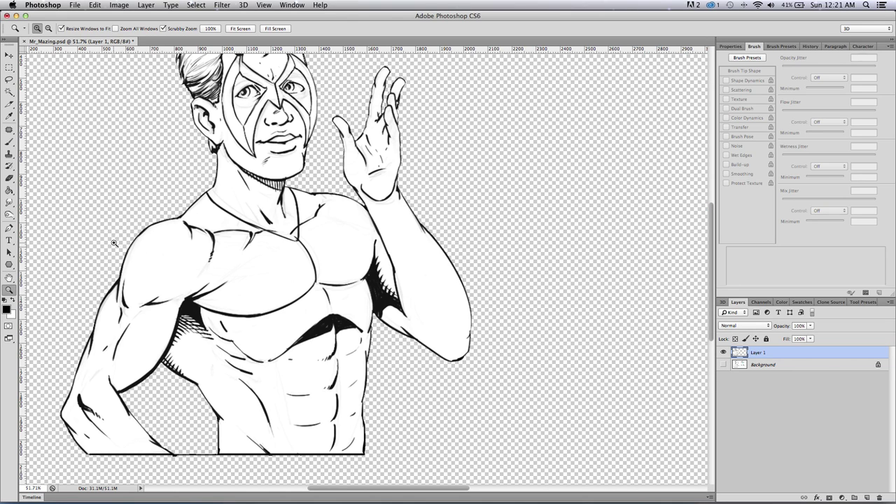
{"action": "key", "text": "super+0"}
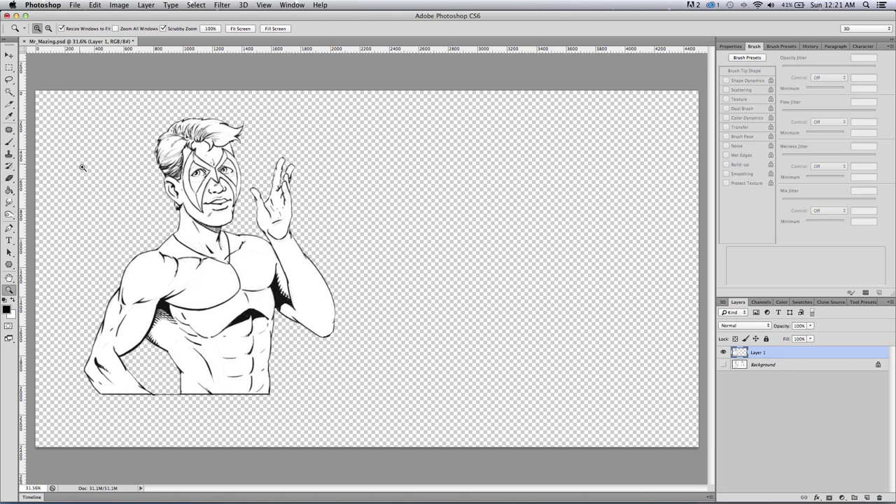
{"action": "left_click_drag", "start_coordinate": [94, 183], "coordinate": [107, 208]}
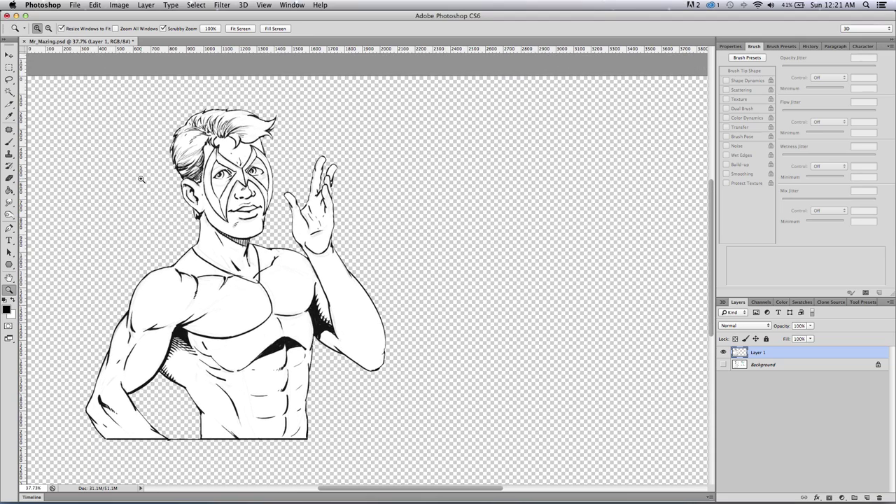
Lock the transparent pixels of Layer 1 and set the foreground color to a near-black.
{"action": "left_click", "coordinate": [10, 141]}
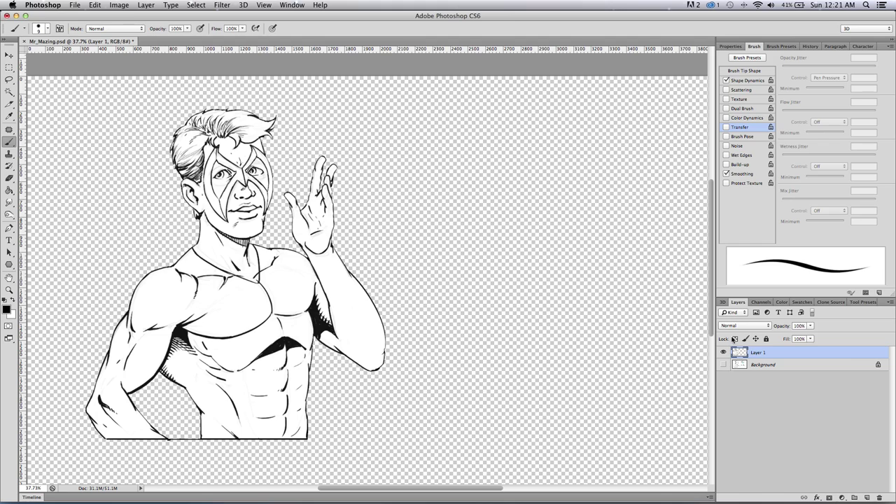
{"action": "left_click", "coordinate": [734, 338]}
{"action": "left_click", "coordinate": [7, 309]}
{"action": "left_click", "coordinate": [482, 221]}
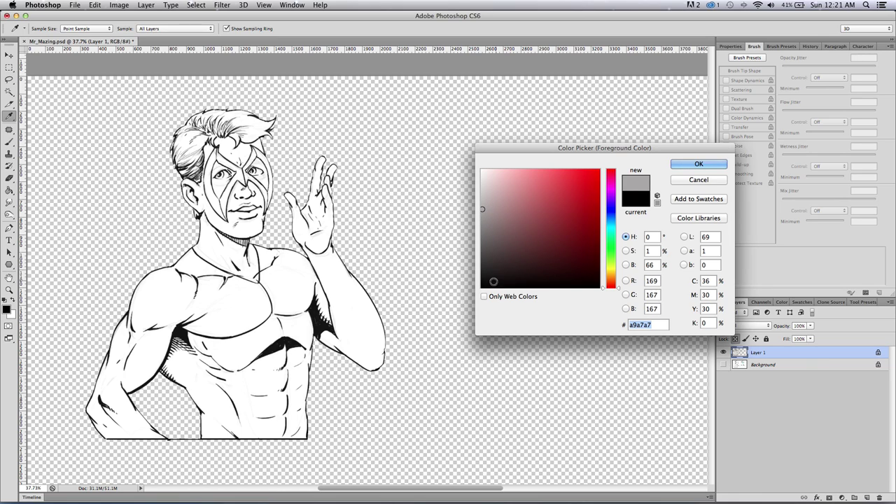
{"action": "left_click", "coordinate": [483, 285]}
{"action": "key", "text": "Return"}
Set the brush opacity to 19% and choose the Digital Painting - Marker Brush preset.
{"action": "key", "text": "b"}
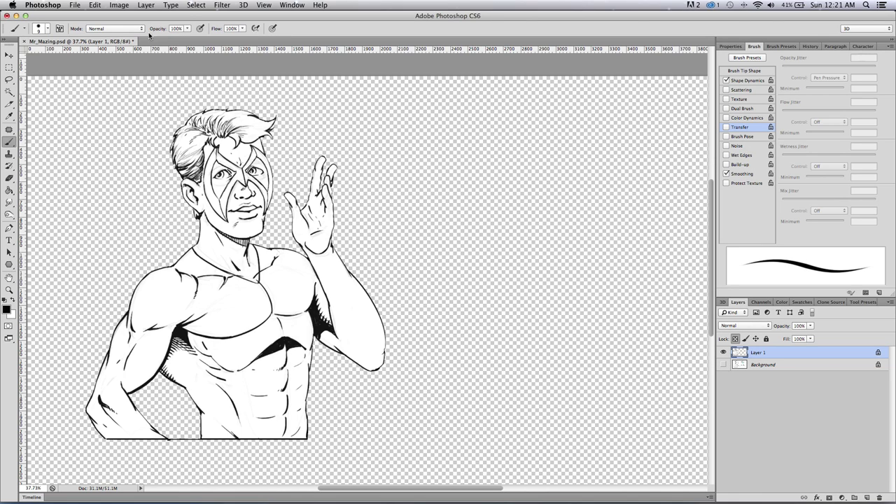
{"action": "left_click", "coordinate": [187, 28]}
{"action": "left_click", "coordinate": [152, 38]}
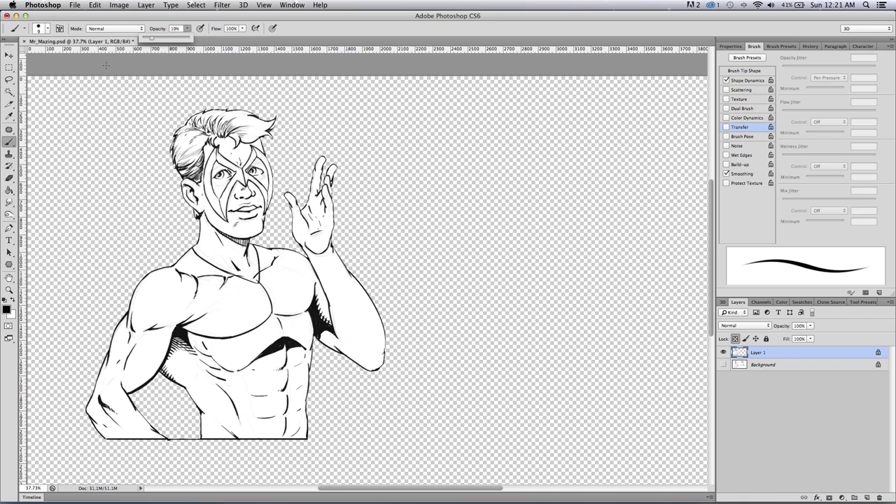
{"action": "left_click", "coordinate": [47, 29]}
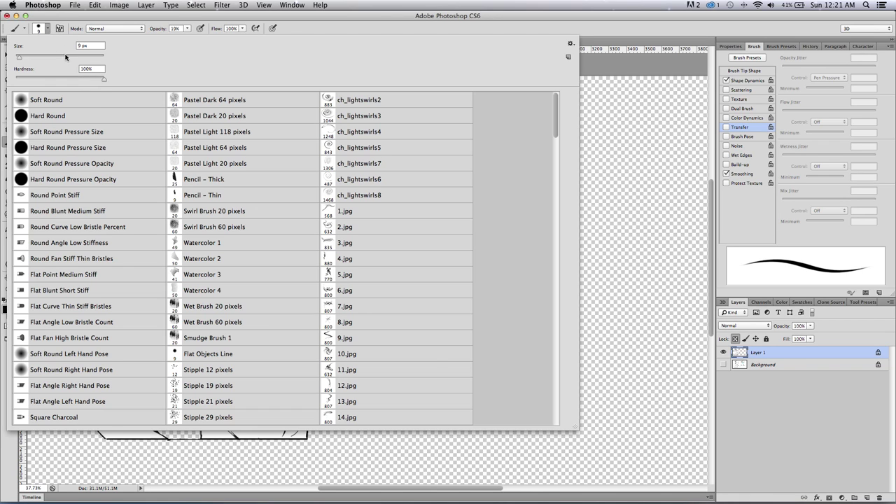
{"action": "left_click_drag", "start_coordinate": [557, 115], "coordinate": [554, 426]}
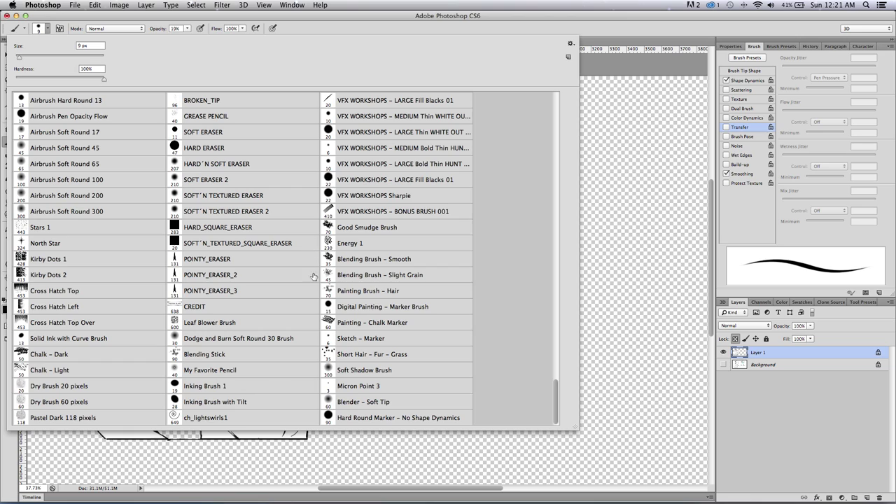
{"action": "left_click", "coordinate": [343, 305]}
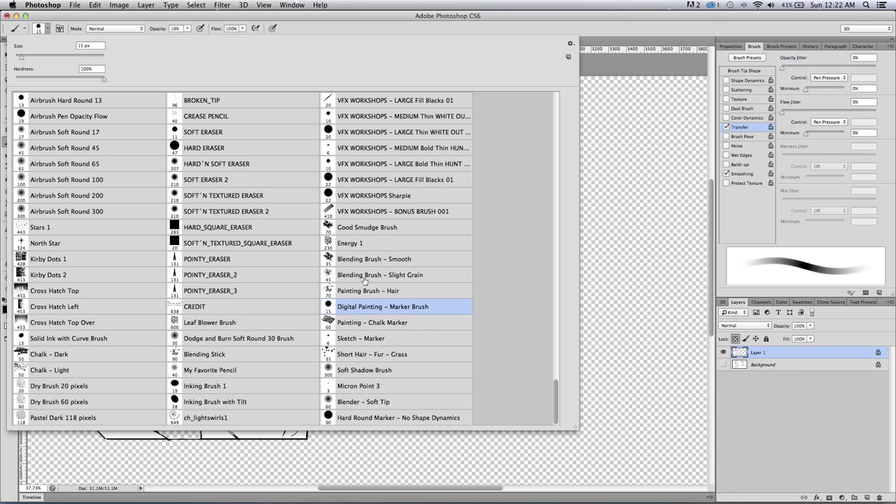
Enlarge the marker brush greatly and cover the whole figure with an even light gray base tone.
{"action": "left_click", "coordinate": [747, 224]}
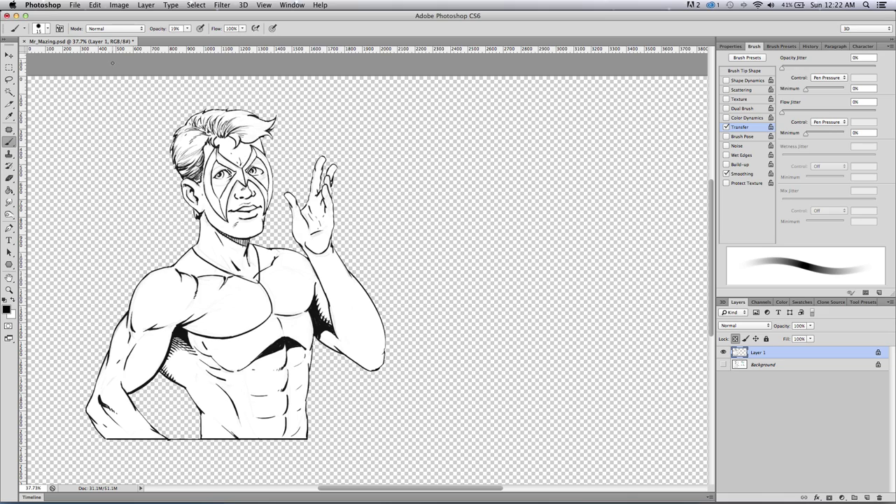
{"action": "key", "text": "bracketright"}
{"action": "key", "text": "bracketright"}
{"action": "key", "text": "bracketright"}
{"action": "key", "text": "bracketright"}
{"action": "key", "text": "bracketright"}
{"action": "key", "text": "bracketright"}
{"action": "key", "text": "bracketright"}
{"action": "key", "text": "bracketright"}
{"action": "key", "text": "bracketright"}
{"action": "key", "text": "bracketright"}
{"action": "key", "text": "bracketright"}
{"action": "key", "text": "bracketright"}
{"action": "key", "text": "bracketright"}
{"action": "key", "text": "bracketright"}
{"action": "key", "text": "bracketright"}
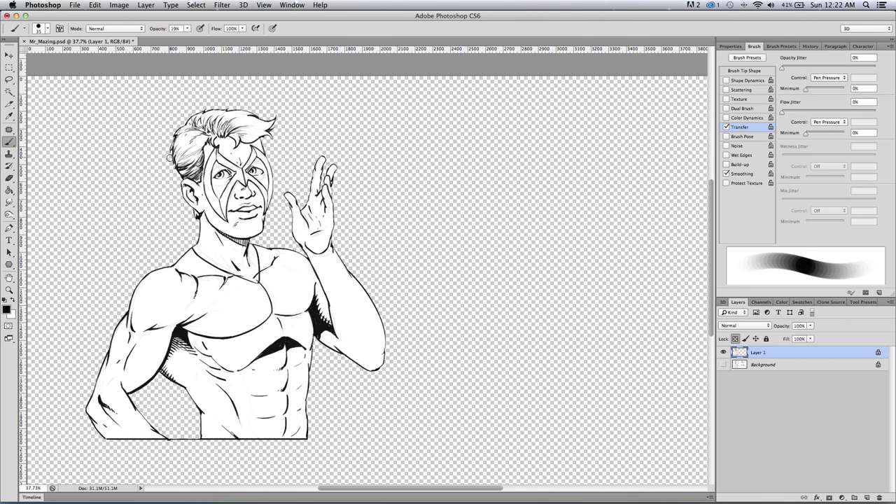
{"action": "mouse_move", "coordinate": [182, 173]}
{"action": "left_mouse_down"}
{"action": "mouse_move", "coordinate": [189, 116]}
{"action": "mouse_move", "coordinate": [220, 89]}
{"action": "mouse_move", "coordinate": [320, 165]}
{"action": "mouse_move", "coordinate": [257, 431]}
{"action": "mouse_move", "coordinate": [216, 426]}
{"action": "mouse_move", "coordinate": [105, 255]}
{"action": "mouse_move", "coordinate": [120, 470]}
{"action": "mouse_move", "coordinate": [93, 357]}
{"action": "left_mouse_up"}
Reduce the brush size and shade along the muscle crease in the forearm of the bent arm.
{"action": "key", "text": "bracketleft"}
{"action": "key", "text": "bracketleft"}
{"action": "key", "text": "bracketleft"}
{"action": "key", "text": "bracketleft"}
{"action": "key", "text": "bracketleft"}
{"action": "key", "text": "bracketleft"}
{"action": "key", "text": "bracketleft"}
{"action": "key", "text": "bracketleft"}
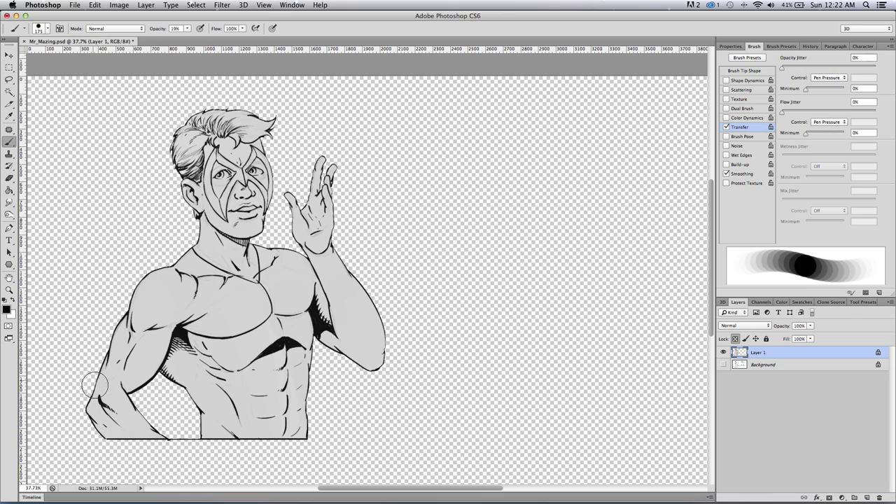
{"action": "mouse_move", "coordinate": [102, 397]}
{"action": "left_mouse_down"}
{"action": "mouse_move", "coordinate": [131, 419]}
{"action": "mouse_move", "coordinate": [121, 426]}
{"action": "mouse_move", "coordinate": [108, 410]}
{"action": "mouse_move", "coordinate": [132, 434]}
{"action": "left_mouse_up"}
Shade the outer edge of the bent arm's elbow with the brush at 45 to 50 px.
{"action": "key", "text": "bracketleft"}
{"action": "key", "text": "bracketleft"}
{"action": "key", "text": "bracketleft"}
{"action": "key", "text": "bracketleft"}
{"action": "key", "text": "bracketleft"}
{"action": "key", "text": "bracketright"}
{"action": "key", "text": "bracketright"}
{"action": "key", "text": "bracketright"}
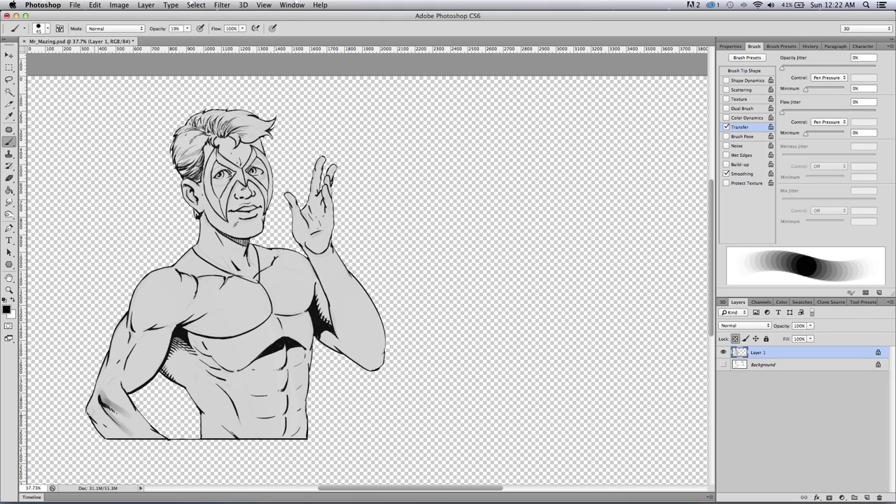
{"action": "key", "text": "bracketright"}
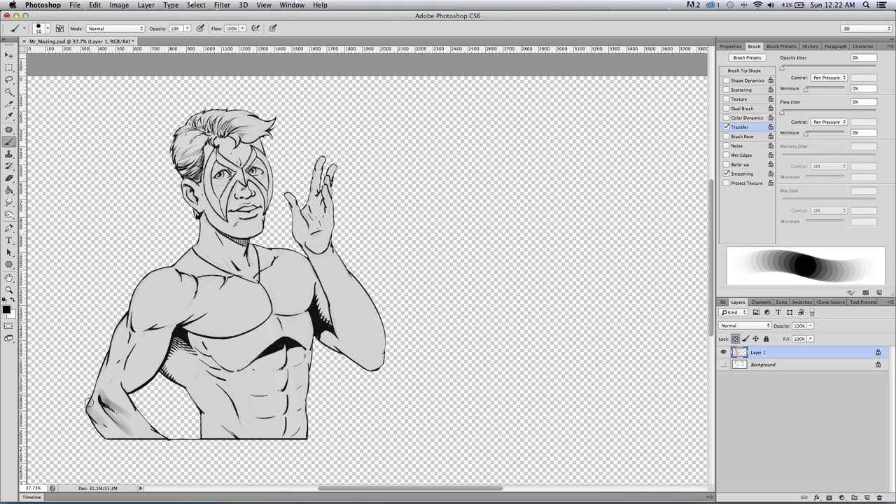
{"action": "key", "text": "bracketleft"}
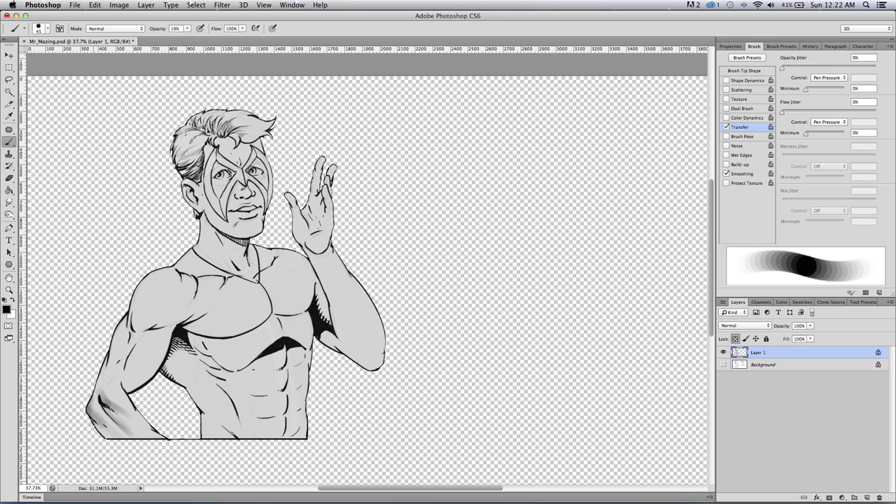
Darken the outer edge of the bent arm from below the shoulder to the elbow with a 45 px brush.
{"action": "key", "text": "bracketright"}
{"action": "key", "text": "bracketleft"}
{"action": "key", "text": "bracketleft"}
{"action": "key", "text": "bracketleft"}
{"action": "key", "text": "bracketright"}
{"action": "key", "text": "bracketright"}
{"action": "left_click_drag", "start_coordinate": [123, 318], "coordinate": [114, 355]}
{"action": "key", "text": "bracketright"}
{"action": "key", "text": "bracketleft"}
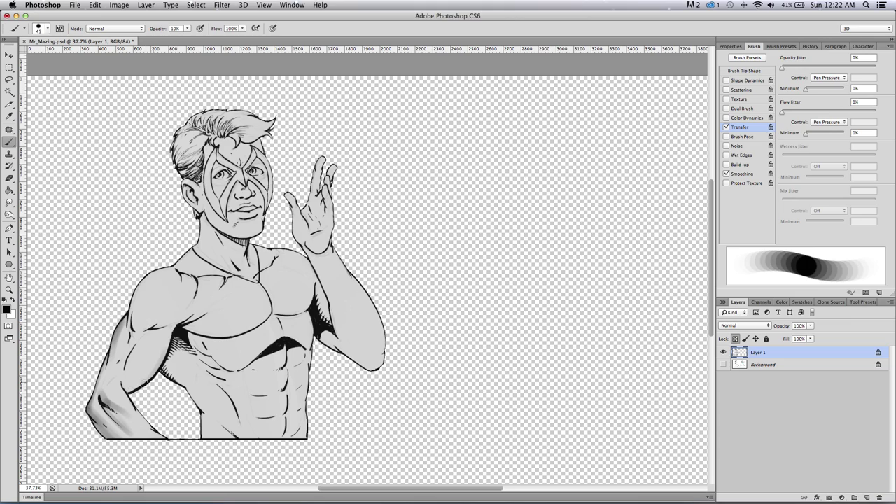
Shade the underside of the bent upper arm, then the shoulder's outer contour up to the neck, starting with a 60 px brush.
{"action": "key", "text": "bracketright"}
{"action": "key", "text": "bracketright"}
{"action": "key", "text": "bracketright"}
{"action": "key", "text": "bracketleft"}
{"action": "key", "text": "bracketleft"}
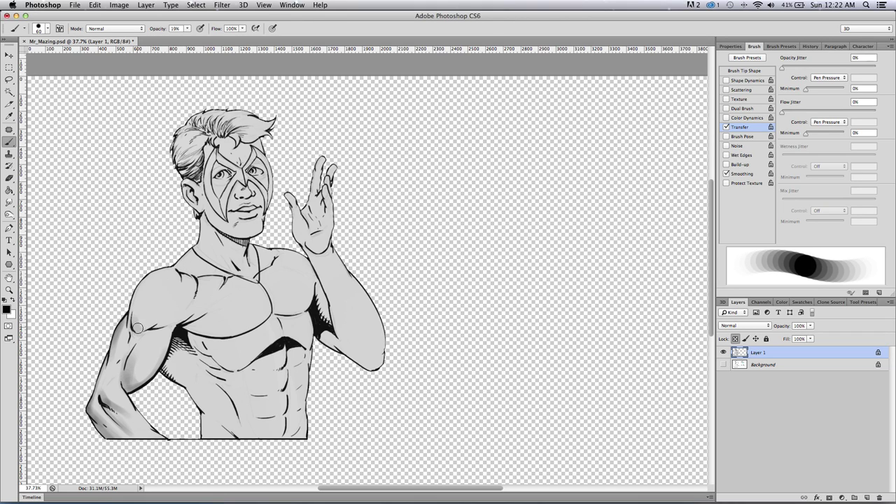
{"action": "left_click_drag", "start_coordinate": [134, 314], "coordinate": [192, 243]}
{"action": "key", "text": "bracketleft"}
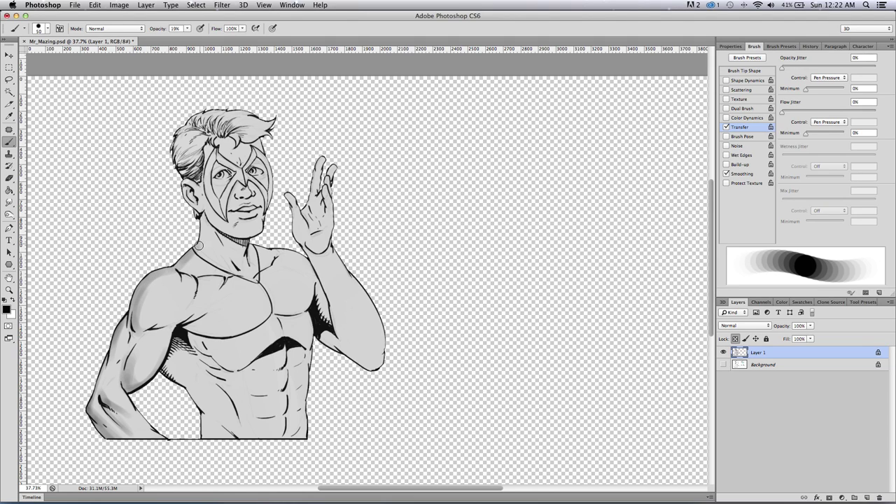
{"action": "key", "text": "bracketleft"}
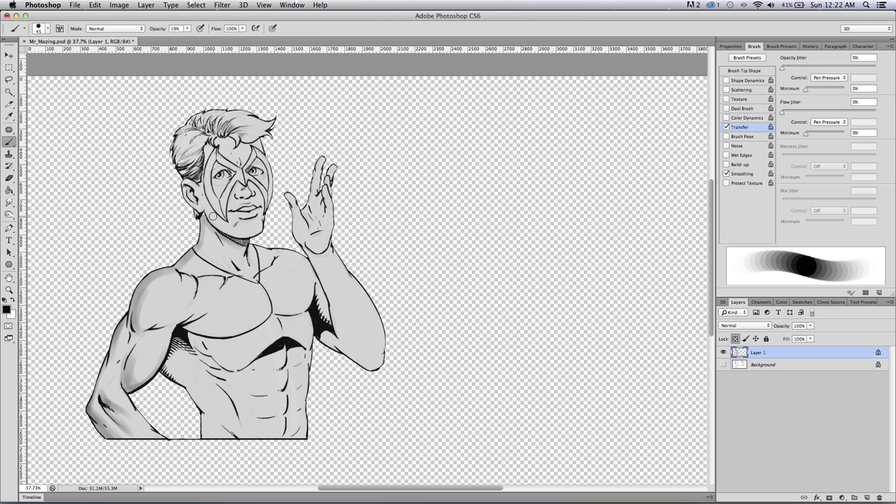
Shade the torso below the armpit, down the side and ribs, and under the chest, starting with a 50 px brush.
{"action": "key", "text": "bracketright"}
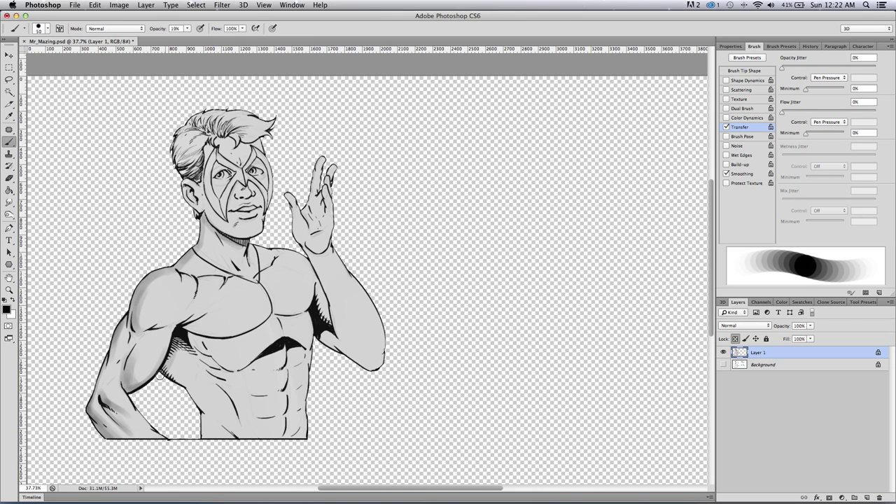
{"action": "mouse_move", "coordinate": [178, 343]}
{"action": "left_mouse_down"}
{"action": "mouse_move", "coordinate": [166, 356]}
{"action": "mouse_move", "coordinate": [187, 390]}
{"action": "left_mouse_up"}
{"action": "mouse_move", "coordinate": [178, 351]}
{"action": "left_mouse_down"}
{"action": "mouse_move", "coordinate": [170, 373]}
{"action": "mouse_move", "coordinate": [174, 354]}
{"action": "left_mouse_up"}
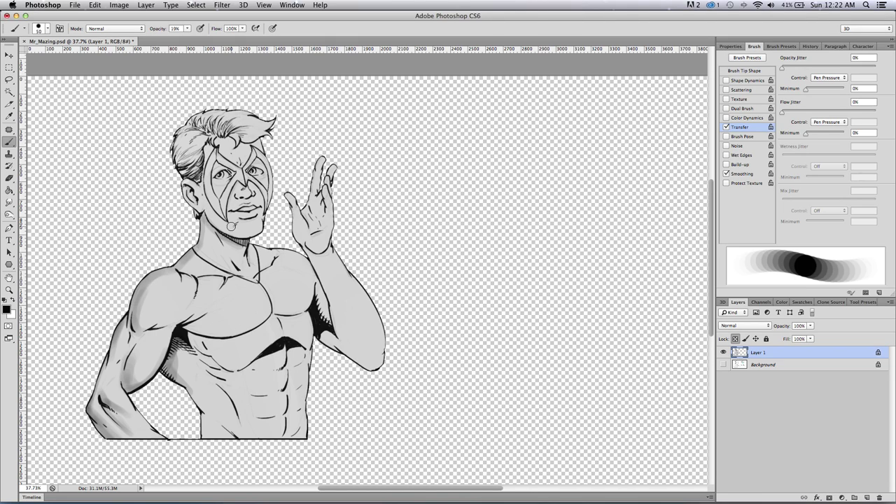
{"action": "mouse_move", "coordinate": [206, 344]}
{"action": "left_mouse_down"}
{"action": "mouse_move", "coordinate": [236, 374]}
{"action": "mouse_move", "coordinate": [236, 343]}
{"action": "mouse_move", "coordinate": [237, 367]}
{"action": "mouse_move", "coordinate": [264, 359]}
{"action": "mouse_move", "coordinate": [241, 370]}
{"action": "mouse_move", "coordinate": [289, 335]}
{"action": "mouse_move", "coordinate": [267, 359]}
{"action": "mouse_move", "coordinate": [294, 342]}
{"action": "mouse_move", "coordinate": [260, 364]}
{"action": "mouse_move", "coordinate": [287, 357]}
{"action": "mouse_move", "coordinate": [248, 373]}
{"action": "left_mouse_up"}
{"action": "key", "text": "bracketright"}
{"action": "mouse_move", "coordinate": [187, 383]}
{"action": "left_mouse_down"}
{"action": "mouse_move", "coordinate": [223, 434]}
{"action": "mouse_move", "coordinate": [193, 411]}
{"action": "mouse_move", "coordinate": [176, 375]}
{"action": "mouse_move", "coordinate": [254, 451]}
{"action": "mouse_move", "coordinate": [196, 414]}
{"action": "mouse_move", "coordinate": [207, 442]}
{"action": "mouse_move", "coordinate": [156, 334]}
{"action": "mouse_move", "coordinate": [172, 366]}
{"action": "mouse_move", "coordinate": [225, 420]}
{"action": "mouse_move", "coordinate": [201, 379]}
{"action": "mouse_move", "coordinate": [264, 283]}
{"action": "mouse_move", "coordinate": [288, 307]}
{"action": "left_mouse_up"}
{"action": "key", "text": "bracketleft"}
{"action": "key", "text": "bracketleft"}
Layer darker tones over the chest, bent arm, shoulder and trapezius, adjusting the brush size to each area.
{"action": "mouse_move", "coordinate": [236, 271]}
{"action": "left_mouse_down"}
{"action": "mouse_move", "coordinate": [204, 244]}
{"action": "mouse_move", "coordinate": [208, 230]}
{"action": "mouse_move", "coordinate": [240, 248]}
{"action": "mouse_move", "coordinate": [205, 227]}
{"action": "mouse_move", "coordinate": [198, 260]}
{"action": "mouse_move", "coordinate": [161, 273]}
{"action": "mouse_move", "coordinate": [180, 267]}
{"action": "mouse_move", "coordinate": [141, 317]}
{"action": "mouse_move", "coordinate": [149, 279]}
{"action": "mouse_move", "coordinate": [143, 318]}
{"action": "mouse_move", "coordinate": [171, 317]}
{"action": "mouse_move", "coordinate": [156, 325]}
{"action": "mouse_move", "coordinate": [175, 310]}
{"action": "mouse_move", "coordinate": [132, 325]}
{"action": "mouse_move", "coordinate": [119, 315]}
{"action": "mouse_move", "coordinate": [95, 395]}
{"action": "left_mouse_up"}
{"action": "key", "text": "bracketright"}
{"action": "key", "text": "bracketright"}
{"action": "key", "text": "bracketright"}
{"action": "key", "text": "bracketleft"}
{"action": "key", "text": "bracketleft"}
{"action": "mouse_move", "coordinate": [147, 338]}
{"action": "left_mouse_down"}
{"action": "mouse_move", "coordinate": [109, 400]}
{"action": "mouse_move", "coordinate": [128, 417]}
{"action": "mouse_move", "coordinate": [99, 410]}
{"action": "mouse_move", "coordinate": [121, 439]}
{"action": "mouse_move", "coordinate": [91, 404]}
{"action": "mouse_move", "coordinate": [114, 347]}
{"action": "left_mouse_up"}
{"action": "key", "text": "bracketleft"}
{"action": "key", "text": "bracketright"}
{"action": "key", "text": "bracketright"}
{"action": "left_click_drag", "start_coordinate": [150, 287], "coordinate": [144, 301]}
{"action": "left_click_drag", "start_coordinate": [197, 254], "coordinate": [182, 266]}
Shade the jawline, ear area and hair, finishing with a 40 px brush.
{"action": "key", "text": "bracketleft"}
{"action": "key", "text": "bracketleft"}
{"action": "key", "text": "bracketleft"}
{"action": "key", "text": "bracketleft"}
{"action": "key", "text": "bracketleft"}
{"action": "left_click_drag", "start_coordinate": [220, 229], "coordinate": [252, 234]}
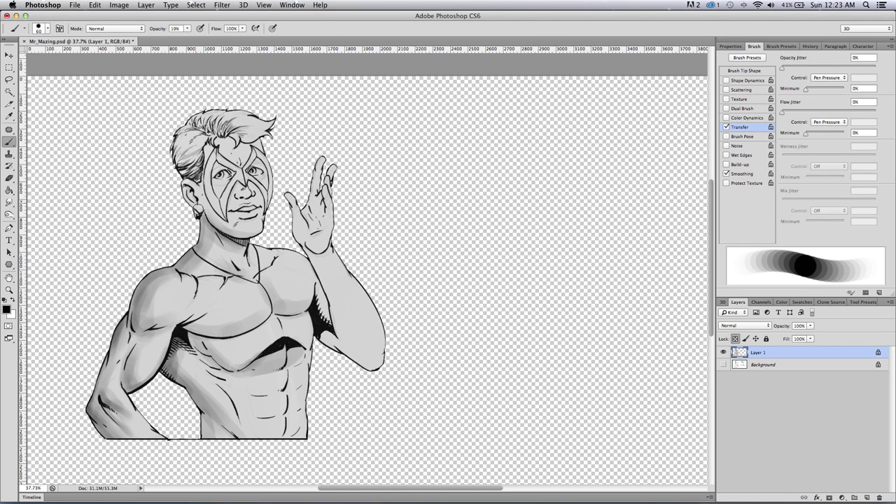
{"action": "mouse_move", "coordinate": [187, 186]}
{"action": "left_mouse_down"}
{"action": "mouse_move", "coordinate": [198, 206]}
{"action": "mouse_move", "coordinate": [190, 191]}
{"action": "mouse_move", "coordinate": [196, 158]}
{"action": "mouse_move", "coordinate": [186, 166]}
{"action": "mouse_move", "coordinate": [203, 140]}
{"action": "mouse_move", "coordinate": [183, 140]}
{"action": "mouse_move", "coordinate": [202, 114]}
{"action": "mouse_move", "coordinate": [223, 130]}
{"action": "mouse_move", "coordinate": [259, 121]}
{"action": "mouse_move", "coordinate": [252, 139]}
{"action": "mouse_move", "coordinate": [258, 126]}
{"action": "mouse_move", "coordinate": [210, 116]}
{"action": "mouse_move", "coordinate": [232, 104]}
{"action": "mouse_move", "coordinate": [184, 161]}
{"action": "mouse_move", "coordinate": [192, 167]}
{"action": "left_mouse_up"}
{"action": "key", "text": "bracketleft"}
{"action": "key", "text": "bracketleft"}
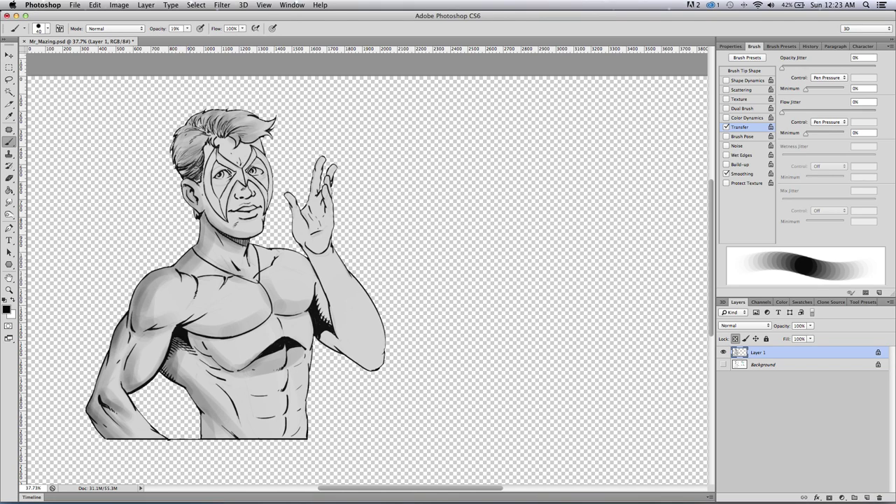
Shade the chest muscle beside the raised arm and that arm's underside near the armpit with a brush of about 50 px.
{"action": "key", "text": "bracketleft"}
{"action": "key", "text": "bracketright"}
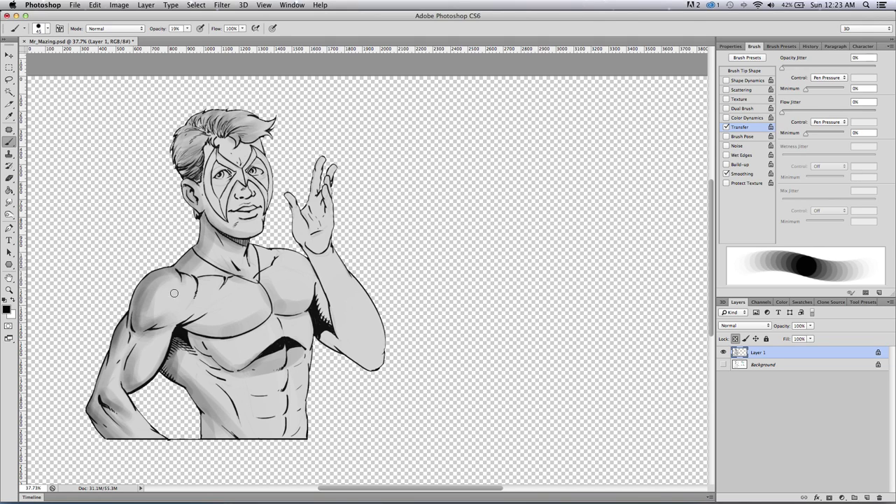
{"action": "key", "text": "bracketright"}
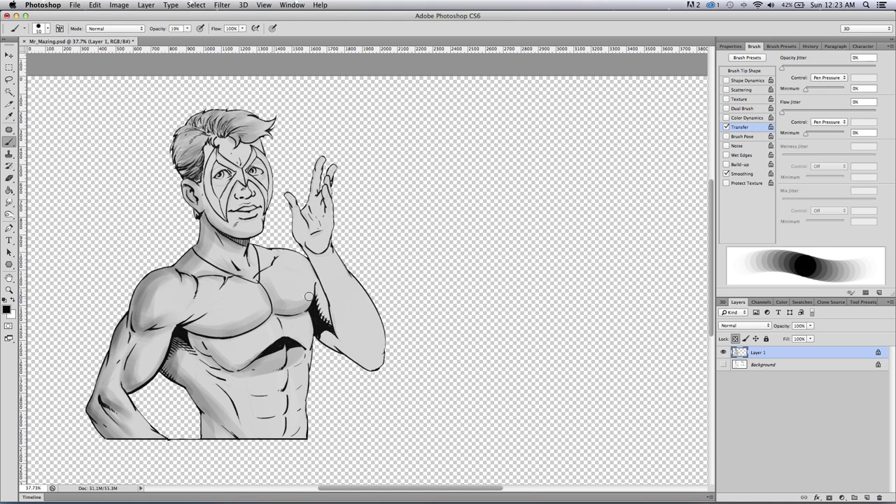
{"action": "left_click_drag", "start_coordinate": [326, 338], "coordinate": [336, 343]}
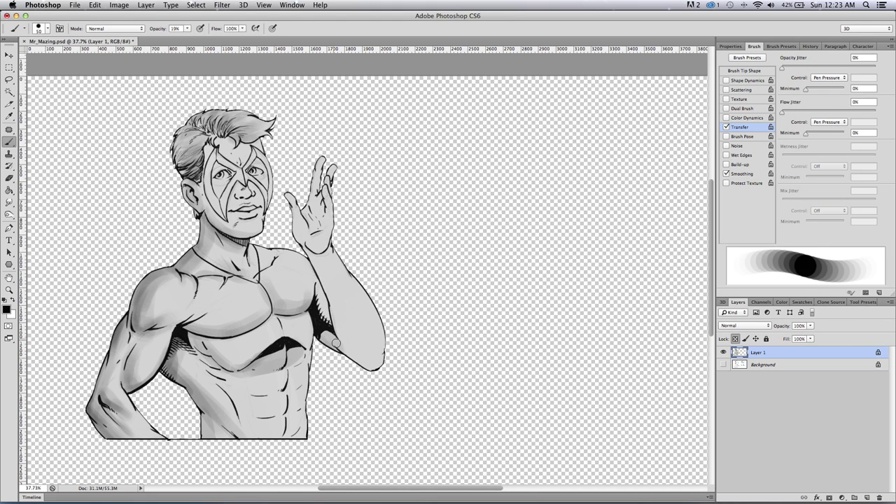
{"action": "key", "text": "bracketleft"}
{"action": "key", "text": "bracketright"}
{"action": "key", "text": "bracketright"}
{"action": "key", "text": "bracketright"}
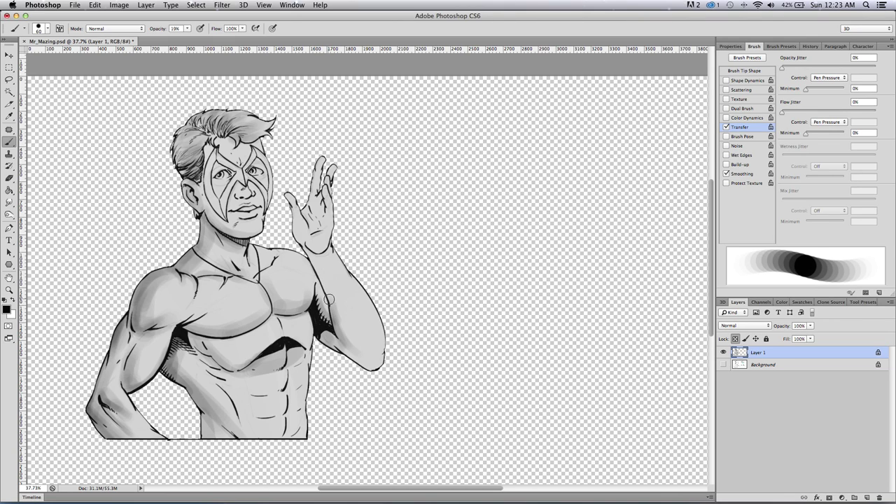
Shade the raised arm's forearm, elbow and palm, working with brush sizes down to 35 px.
{"action": "key", "text": "bracketleft"}
{"action": "key", "text": "bracketleft"}
{"action": "key", "text": "bracketleft"}
{"action": "key", "text": "bracketright"}
{"action": "key", "text": "bracketright"}
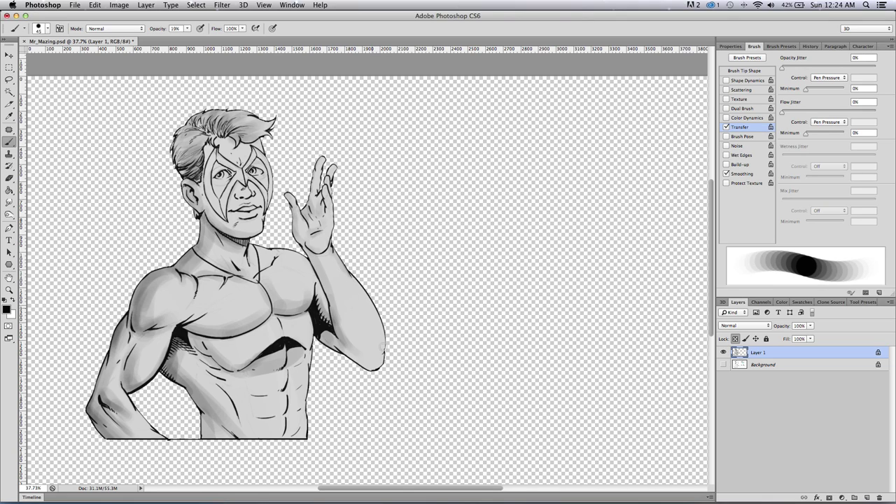
{"action": "key", "text": "bracketright"}
{"action": "key", "text": "bracketleft"}
{"action": "key", "text": "bracketleft"}
{"action": "key", "text": "bracketleft"}
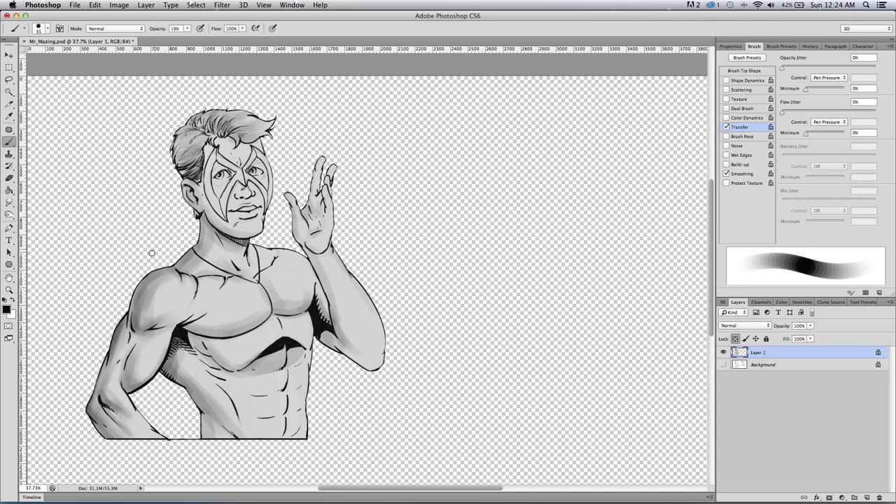
Darken the lower edge of the shoulder muscle and the underside of the chest, enlarging the brush to 50 px.
{"action": "left_click_drag", "start_coordinate": [155, 329], "coordinate": [172, 323]}
{"action": "key", "text": "bracketright"}
{"action": "key", "text": "bracketright"}
{"action": "key", "text": "bracketright"}
{"action": "left_click_drag", "start_coordinate": [184, 326], "coordinate": [256, 323]}
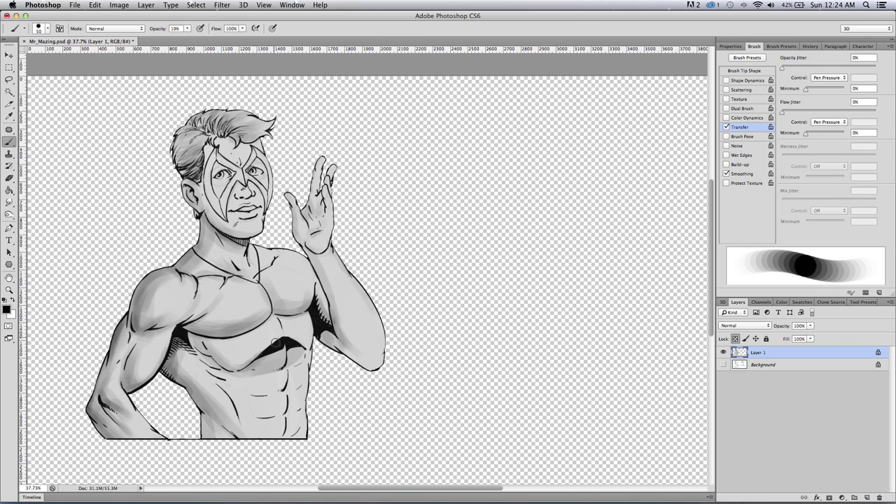
Blend the gray tones in the hair at the side and back of the head using the Smudge tool at 15 to 20 px.
{"action": "left_click", "coordinate": [10, 289]}
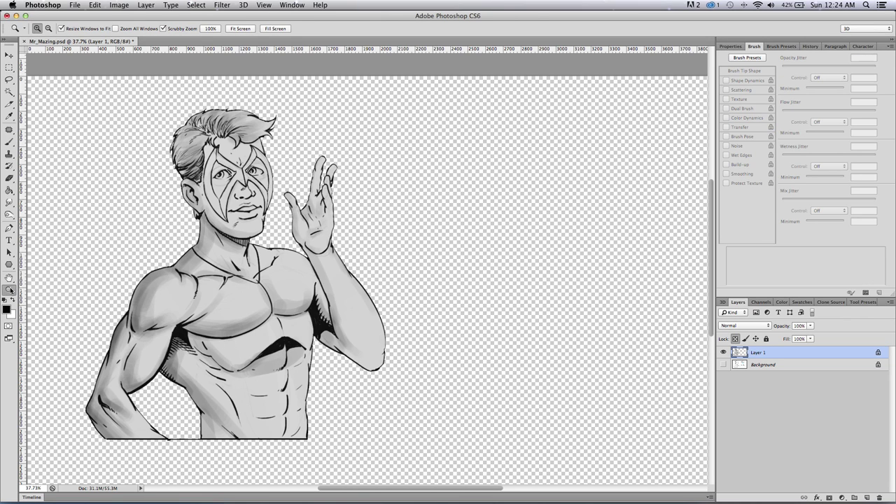
{"action": "left_click_drag", "start_coordinate": [197, 130], "coordinate": [220, 127]}
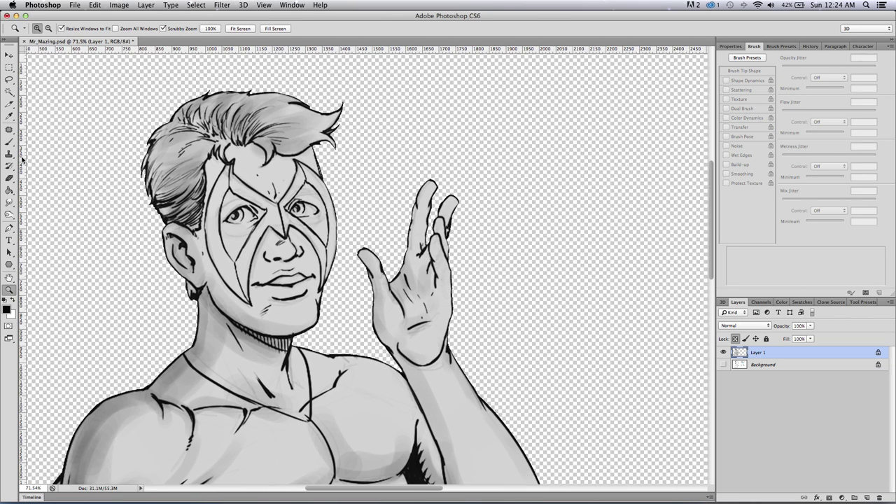
{"action": "left_click", "coordinate": [9, 203]}
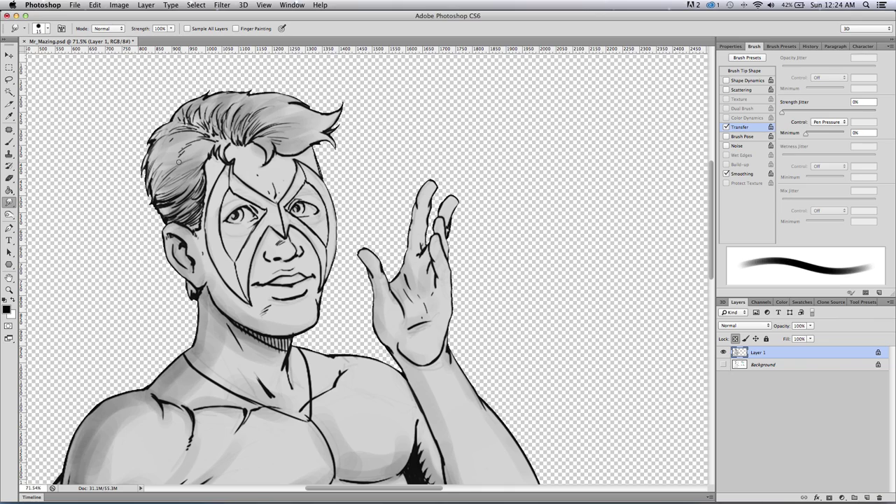
{"action": "mouse_move", "coordinate": [177, 168]}
{"action": "left_mouse_down"}
{"action": "mouse_move", "coordinate": [163, 197]}
{"action": "mouse_move", "coordinate": [192, 190]}
{"action": "mouse_move", "coordinate": [185, 202]}
{"action": "mouse_move", "coordinate": [192, 190]}
{"action": "mouse_move", "coordinate": [166, 200]}
{"action": "mouse_move", "coordinate": [181, 215]}
{"action": "left_mouse_up"}
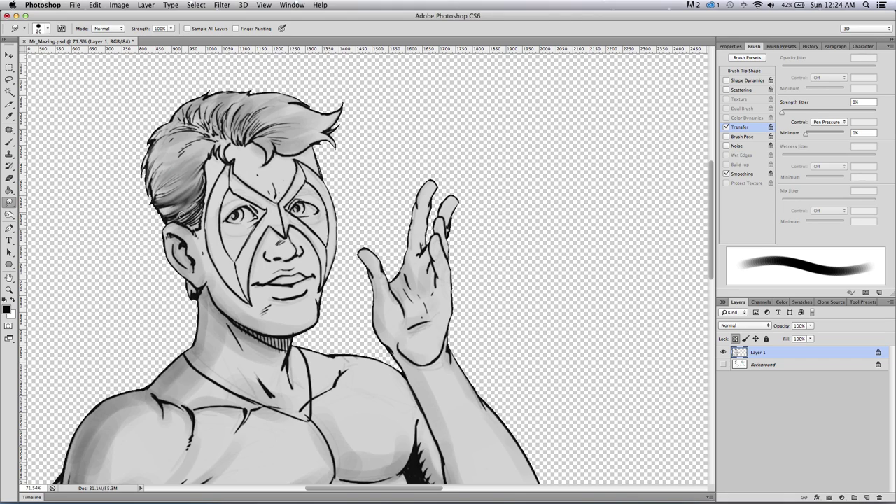
{"action": "key", "text": "bracketleft"}
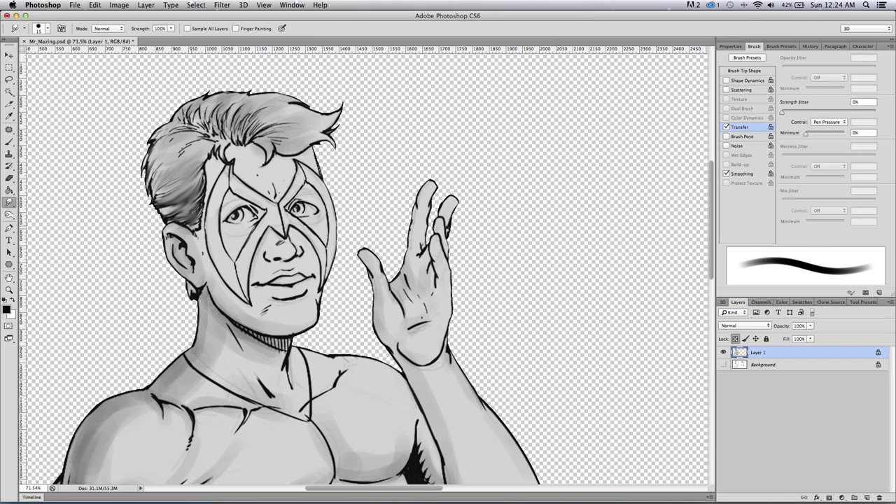
{"action": "left_click_drag", "start_coordinate": [192, 211], "coordinate": [192, 224]}
{"action": "mouse_move", "coordinate": [179, 199]}
{"action": "left_mouse_down"}
{"action": "mouse_move", "coordinate": [202, 171]}
{"action": "mouse_move", "coordinate": [168, 192]}
{"action": "mouse_move", "coordinate": [169, 208]}
{"action": "mouse_move", "coordinate": [192, 189]}
{"action": "left_mouse_up"}
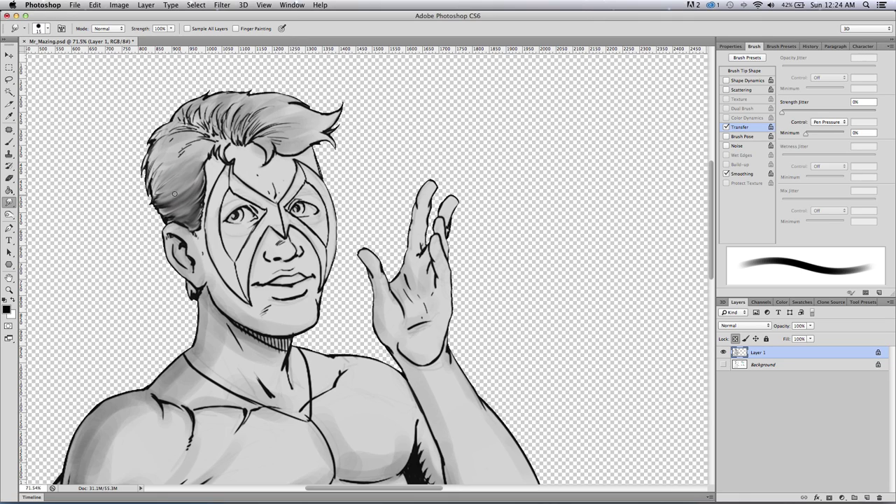
{"action": "left_click_drag", "start_coordinate": [177, 157], "coordinate": [207, 142]}
{"action": "mouse_move", "coordinate": [171, 131]}
{"action": "left_mouse_down"}
{"action": "mouse_move", "coordinate": [166, 143]}
{"action": "mouse_move", "coordinate": [181, 139]}
{"action": "left_mouse_up"}
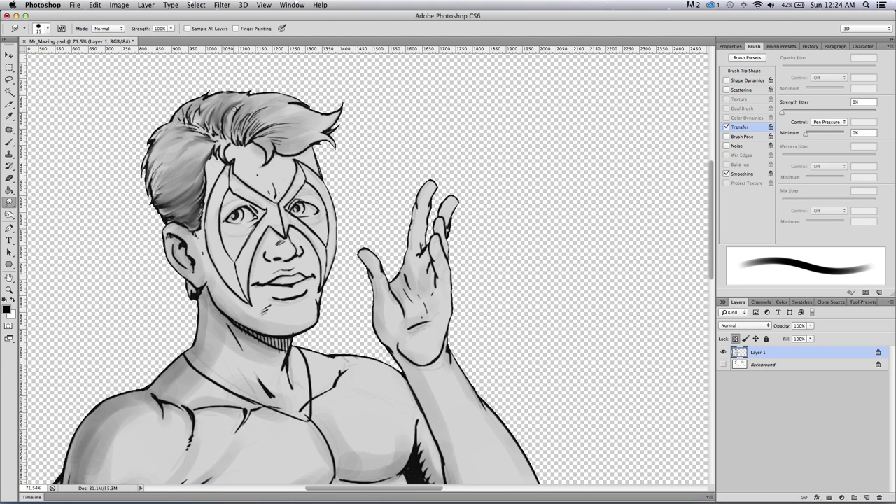
Undo the smudge streaks across the face and blend the tones on top of the hair with a 20 px Smudge tool.
{"action": "mouse_move", "coordinate": [220, 111]}
{"action": "left_mouse_down"}
{"action": "mouse_move", "coordinate": [187, 117]}
{"action": "mouse_move", "coordinate": [172, 139]}
{"action": "mouse_move", "coordinate": [170, 168]}
{"action": "mouse_move", "coordinate": [171, 203]}
{"action": "mouse_move", "coordinate": [212, 247]}
{"action": "left_mouse_up"}
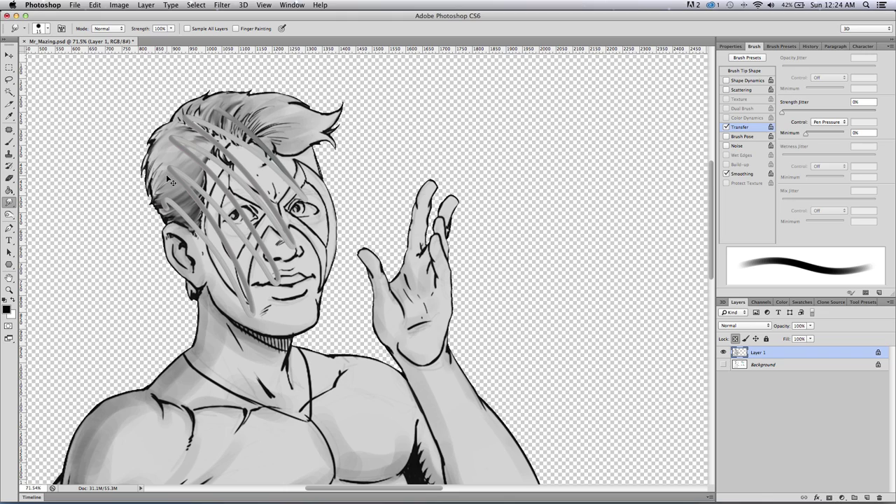
{"action": "key", "text": "super+z"}
{"action": "key", "text": "]"}
{"action": "key", "text": "]"}
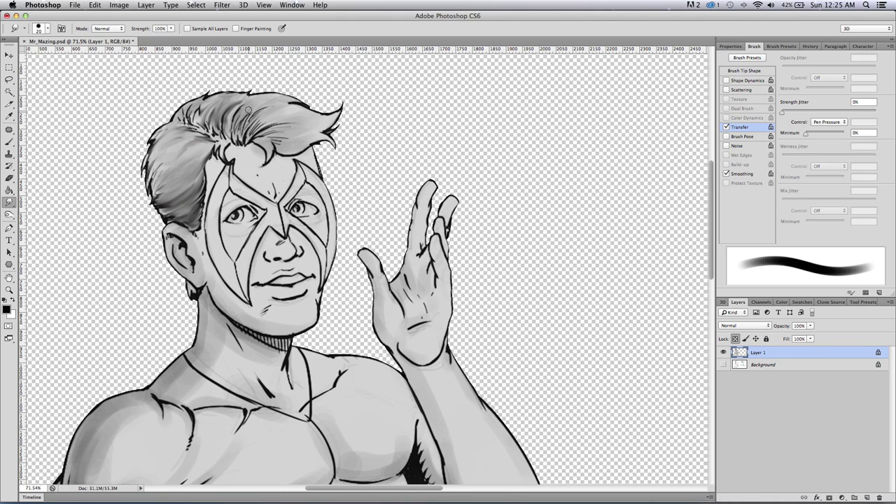
{"action": "mouse_move", "coordinate": [243, 128]}
{"action": "left_mouse_down"}
{"action": "mouse_move", "coordinate": [267, 114]}
{"action": "mouse_move", "coordinate": [247, 121]}
{"action": "mouse_move", "coordinate": [273, 110]}
{"action": "mouse_move", "coordinate": [239, 124]}
{"action": "mouse_move", "coordinate": [252, 108]}
{"action": "mouse_move", "coordinate": [247, 137]}
{"action": "mouse_move", "coordinate": [275, 123]}
{"action": "mouse_move", "coordinate": [262, 135]}
{"action": "mouse_move", "coordinate": [294, 130]}
{"action": "mouse_move", "coordinate": [272, 142]}
{"action": "mouse_move", "coordinate": [294, 131]}
{"action": "left_mouse_up"}
{"action": "key", "text": "bracketleft"}
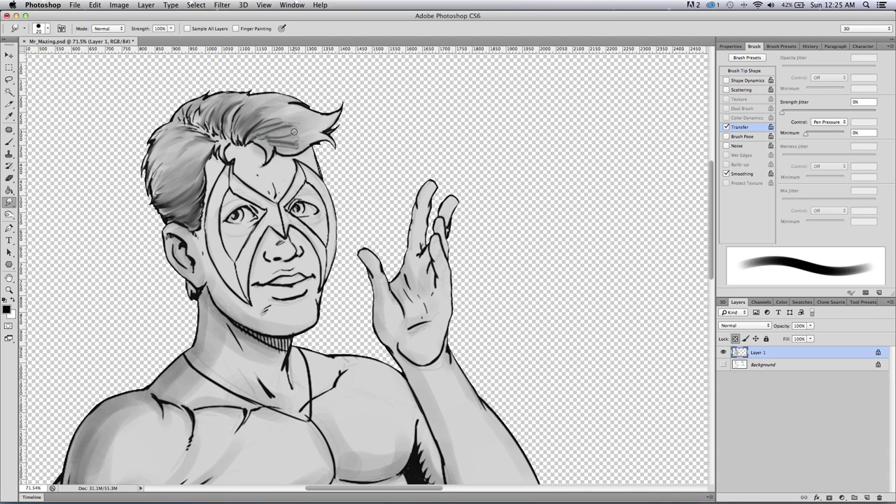
Smudge the hair's crown and front quiff along the strand direction, undoing unwanted strokes.
{"action": "key", "text": "super+z"}
{"action": "mouse_move", "coordinate": [260, 127]}
{"action": "left_mouse_down"}
{"action": "mouse_move", "coordinate": [286, 121]}
{"action": "mouse_move", "coordinate": [257, 132]}
{"action": "mouse_move", "coordinate": [289, 122]}
{"action": "mouse_move", "coordinate": [252, 128]}
{"action": "mouse_move", "coordinate": [268, 114]}
{"action": "mouse_move", "coordinate": [238, 120]}
{"action": "mouse_move", "coordinate": [249, 102]}
{"action": "mouse_move", "coordinate": [227, 119]}
{"action": "mouse_move", "coordinate": [243, 101]}
{"action": "mouse_move", "coordinate": [221, 118]}
{"action": "mouse_move", "coordinate": [230, 125]}
{"action": "mouse_move", "coordinate": [240, 110]}
{"action": "mouse_move", "coordinate": [231, 131]}
{"action": "mouse_move", "coordinate": [282, 140]}
{"action": "mouse_move", "coordinate": [275, 147]}
{"action": "mouse_move", "coordinate": [269, 137]}
{"action": "mouse_move", "coordinate": [270, 144]}
{"action": "mouse_move", "coordinate": [293, 141]}
{"action": "mouse_move", "coordinate": [271, 143]}
{"action": "left_mouse_up"}
{"action": "mouse_move", "coordinate": [204, 102]}
{"action": "left_mouse_down"}
{"action": "mouse_move", "coordinate": [210, 118]}
{"action": "mouse_move", "coordinate": [198, 114]}
{"action": "mouse_move", "coordinate": [207, 99]}
{"action": "left_mouse_up"}
{"action": "mouse_move", "coordinate": [272, 152]}
{"action": "left_mouse_down"}
{"action": "mouse_move", "coordinate": [266, 129]}
{"action": "mouse_move", "coordinate": [288, 150]}
{"action": "mouse_move", "coordinate": [323, 129]}
{"action": "left_mouse_up"}
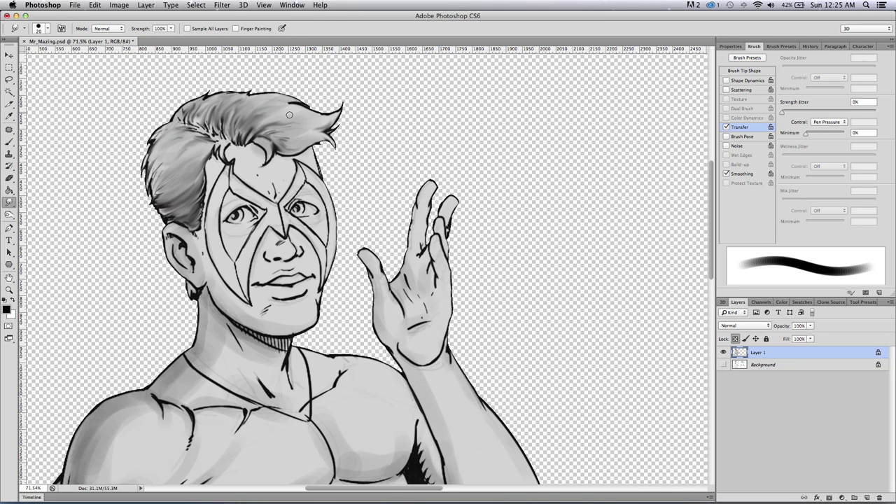
{"action": "key", "text": "super+z"}
{"action": "mouse_move", "coordinate": [210, 129]}
{"action": "left_mouse_down"}
{"action": "mouse_move", "coordinate": [201, 118]}
{"action": "mouse_move", "coordinate": [216, 103]}
{"action": "mouse_move", "coordinate": [205, 104]}
{"action": "left_mouse_up"}
Return to the marker brush at about 40 px and shade the neck beneath the chin.
{"action": "left_click", "coordinate": [9, 142]}
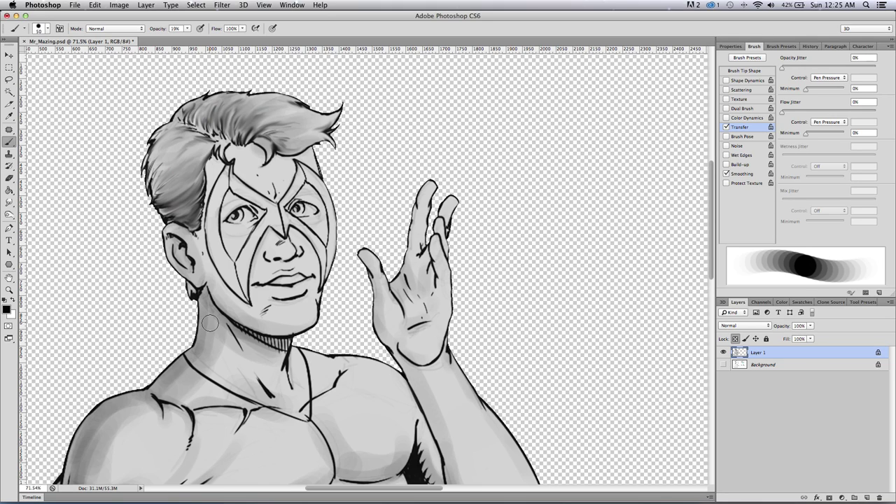
{"action": "key", "text": "bracketleft"}
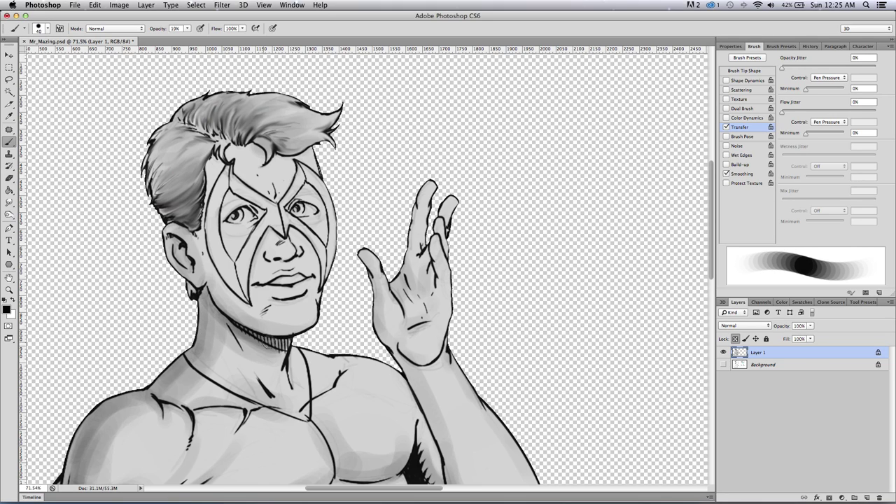
{"action": "mouse_move", "coordinate": [278, 350]}
{"action": "left_mouse_down"}
{"action": "mouse_move", "coordinate": [241, 333]}
{"action": "mouse_move", "coordinate": [279, 351]}
{"action": "mouse_move", "coordinate": [224, 317]}
{"action": "mouse_move", "coordinate": [282, 360]}
{"action": "mouse_move", "coordinate": [240, 340]}
{"action": "mouse_move", "coordinate": [229, 321]}
{"action": "mouse_move", "coordinate": [273, 365]}
{"action": "left_mouse_up"}
{"action": "key", "text": "bracketright"}
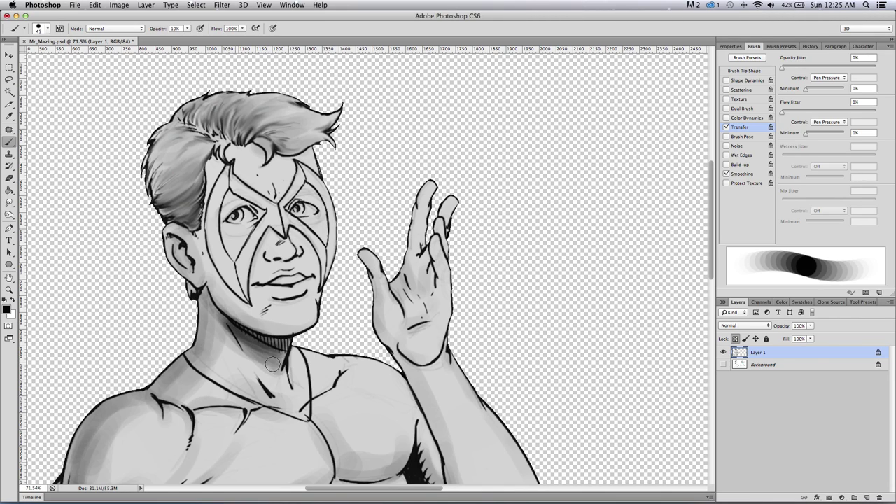
Switch to the Smudge tool with the Blending Brush – Smooth tip and open its Scattering settings.
{"action": "key", "text": "bracketleft"}
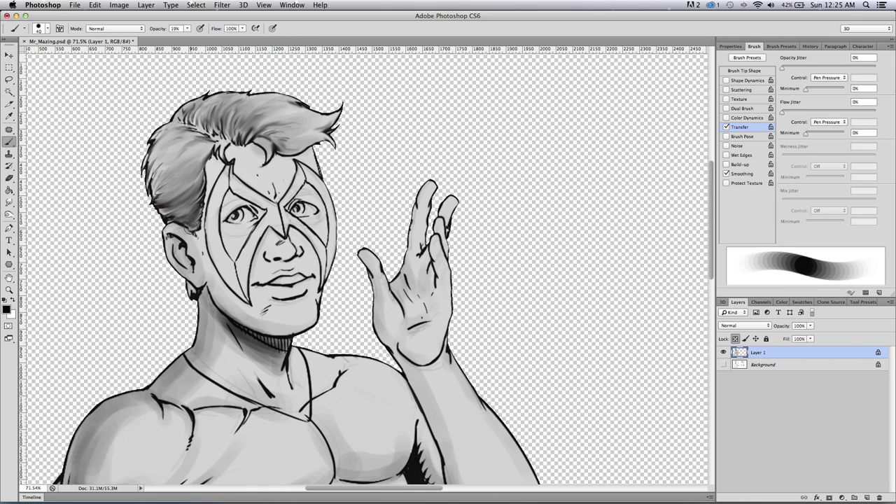
{"action": "left_click", "coordinate": [9, 201]}
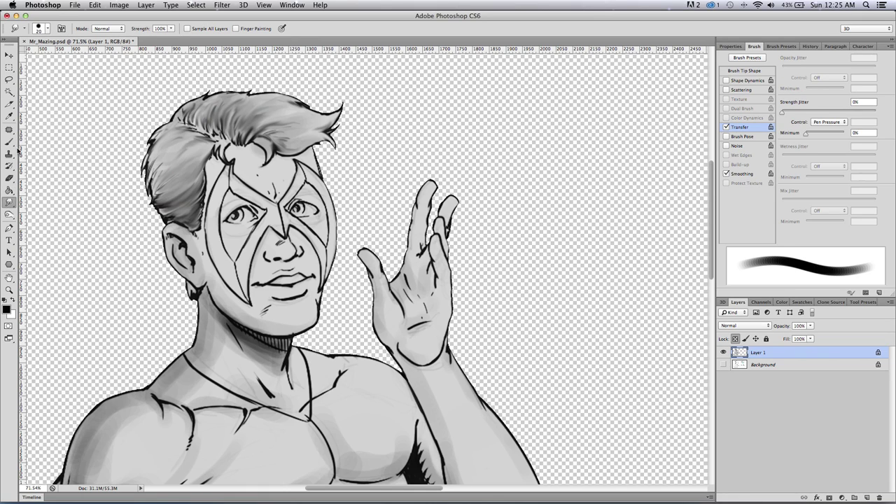
{"action": "left_click", "coordinate": [48, 28]}
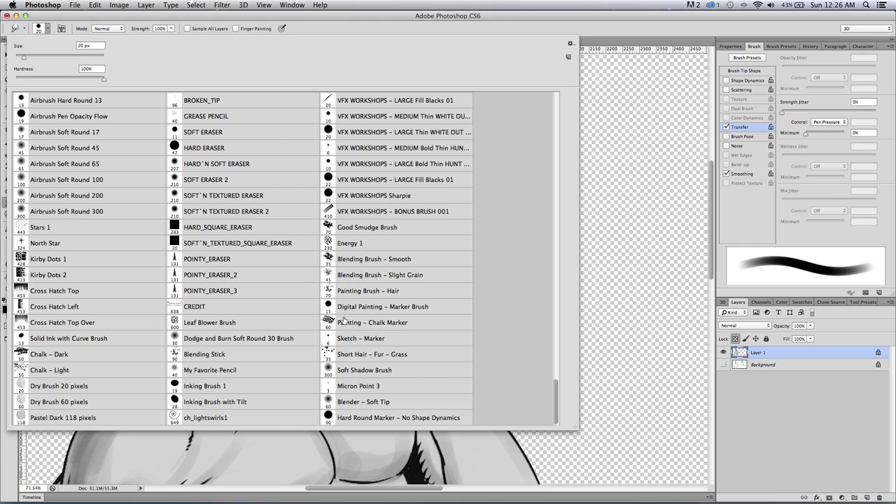
{"action": "left_click", "coordinate": [344, 263]}
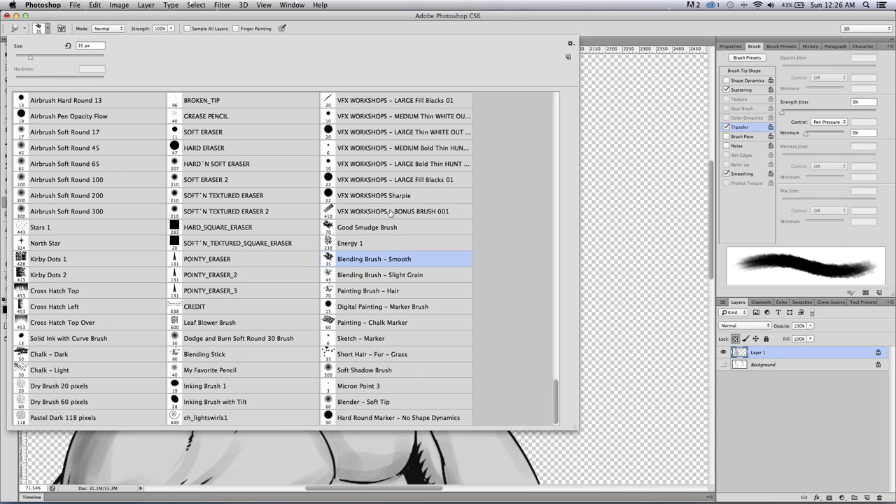
{"action": "left_click", "coordinate": [707, 252]}
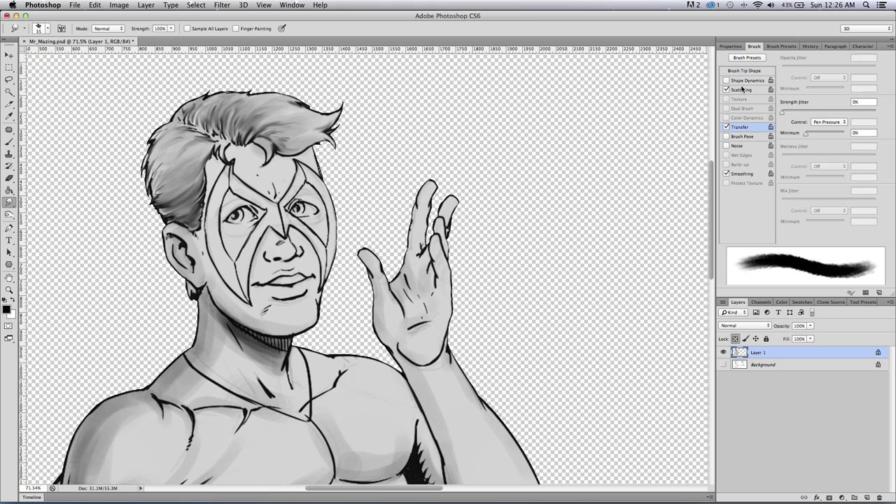
{"action": "left_click", "coordinate": [743, 89]}
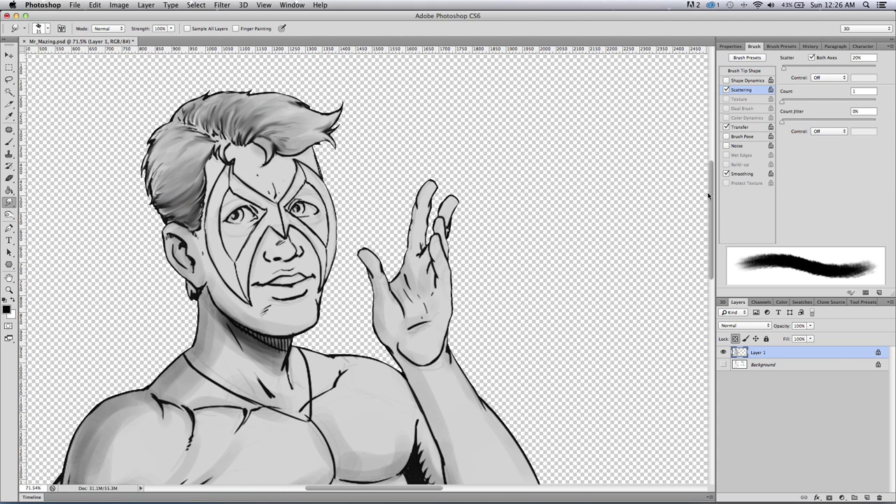
Reduce the Smudge tool to 20 px and blend the dark shadow beneath the chin.
{"action": "scroll", "coordinate": [708, 194], "scroll_direction": "up", "scroll_amount": 2}
{"action": "key", "text": "bracketleft"}
{"action": "key", "text": "bracketleft"}
{"action": "key", "text": "bracketleft"}
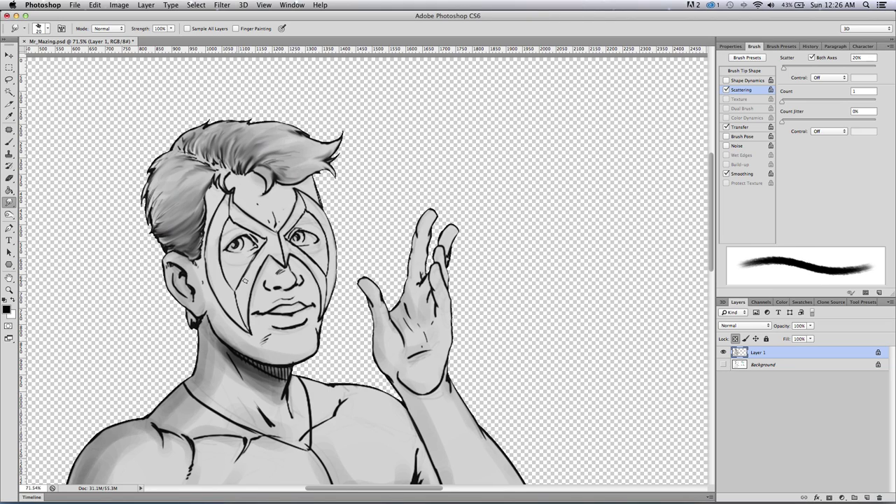
{"action": "key", "text": "bracketleft"}
{"action": "key", "text": "bracketright"}
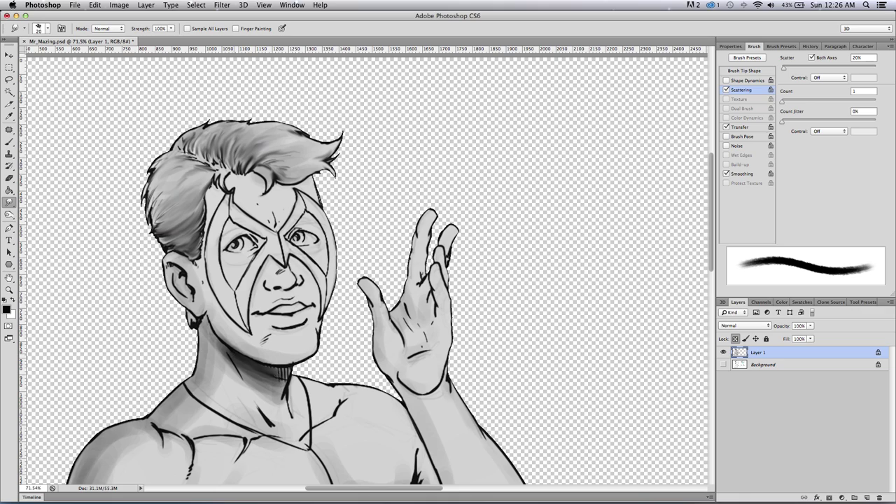
{"action": "left_click_drag", "start_coordinate": [276, 369], "coordinate": [286, 373]}
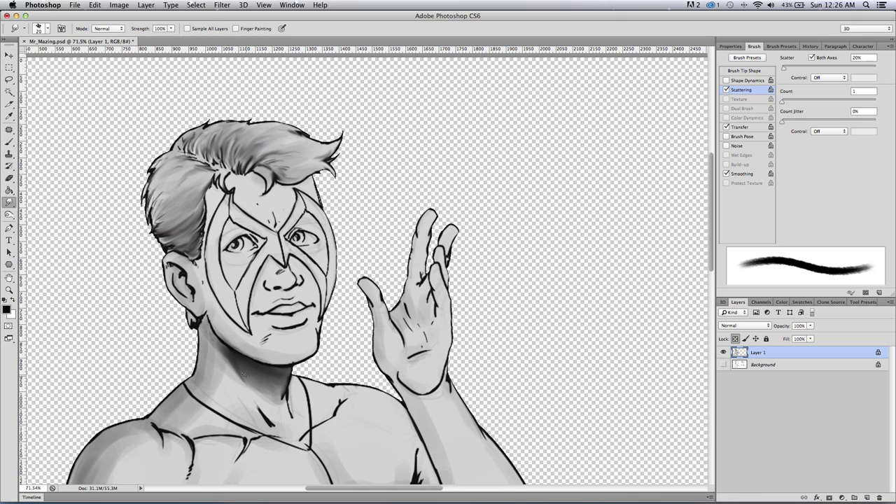
Blend the gray tones across the neck, collarbone area and shoulder slope with the Smudge tool at 25 to 35 px.
{"action": "key", "text": "bracketright"}
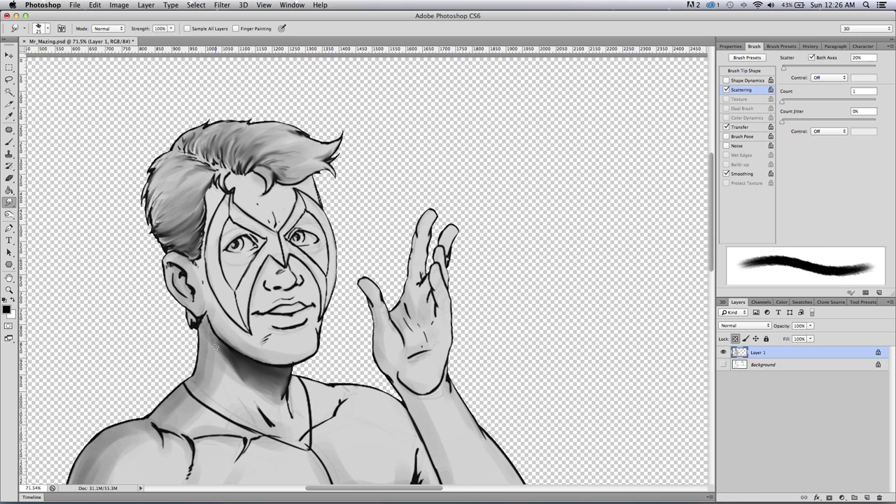
{"action": "key", "text": "bracketright"}
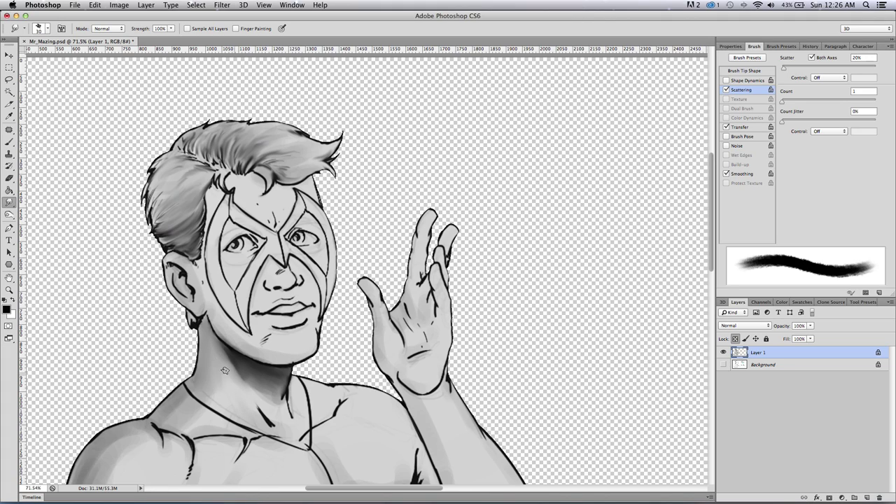
{"action": "mouse_move", "coordinate": [267, 418]}
{"action": "left_mouse_down"}
{"action": "mouse_move", "coordinate": [241, 389]}
{"action": "mouse_move", "coordinate": [266, 422]}
{"action": "mouse_move", "coordinate": [261, 415]}
{"action": "mouse_move", "coordinate": [279, 426]}
{"action": "mouse_move", "coordinate": [244, 391]}
{"action": "mouse_move", "coordinate": [291, 421]}
{"action": "left_mouse_up"}
{"action": "key", "text": "bracketleft"}
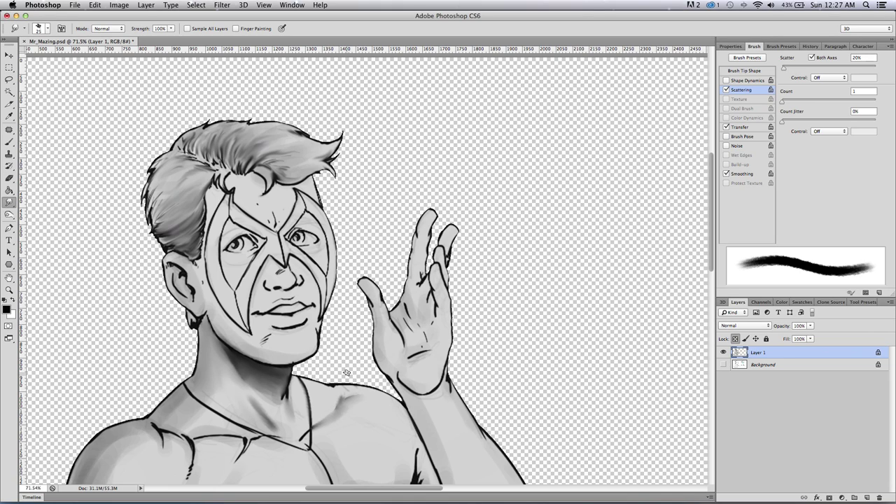
{"action": "key", "text": "bracketright"}
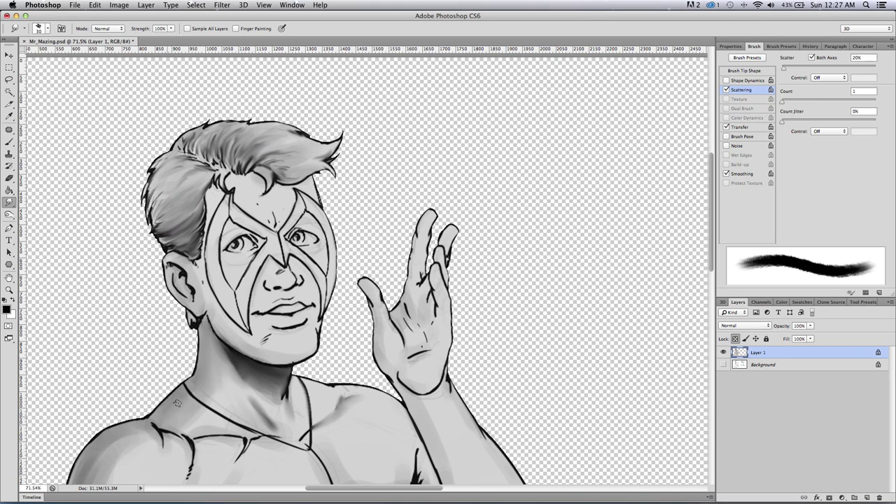
{"action": "key", "text": "bracketright"}
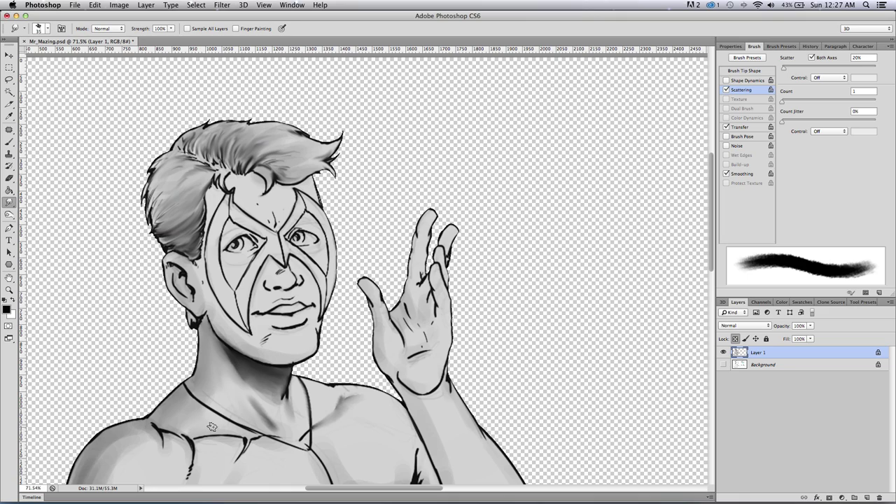
Soften the inked muscle creases of the shoulder and upper chest with a 20 px Smudge tool.
{"action": "key", "text": "bracketleft"}
{"action": "key", "text": "bracketleft"}
{"action": "key", "text": "bracketleft"}
{"action": "left_click_drag", "start_coordinate": [186, 439], "coordinate": [188, 479]}
{"action": "mouse_move", "coordinate": [241, 451]}
{"action": "left_mouse_down"}
{"action": "mouse_move", "coordinate": [234, 465]}
{"action": "mouse_move", "coordinate": [264, 436]}
{"action": "left_mouse_up"}
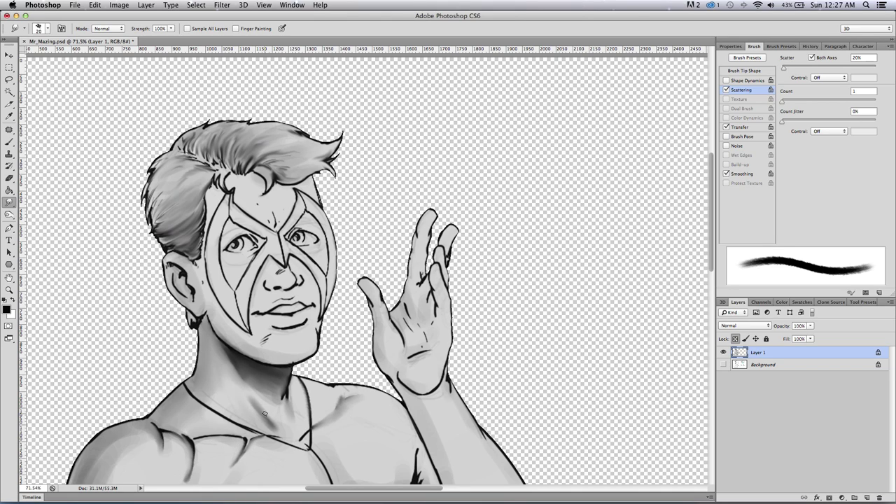
Smudge the ink lines along the hair parting and front hairline at 15 px.
{"action": "key", "text": "bracketleft"}
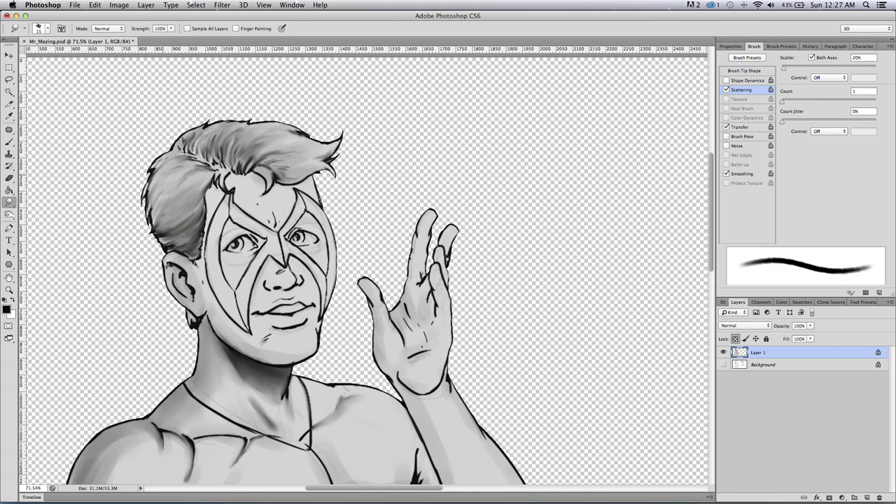
{"action": "left_click_drag", "start_coordinate": [190, 158], "coordinate": [181, 154]}
{"action": "left_click_drag", "start_coordinate": [253, 166], "coordinate": [264, 170]}
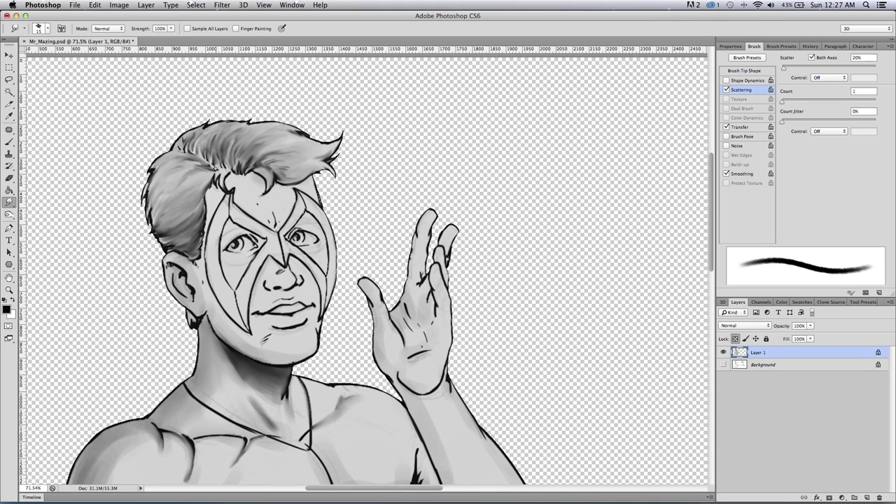
{"action": "left_click_drag", "start_coordinate": [227, 172], "coordinate": [221, 179]}
Load the Painting Brush – Hair tip for the Smudge tool and open its Transfer settings.
{"action": "left_click", "coordinate": [47, 29]}
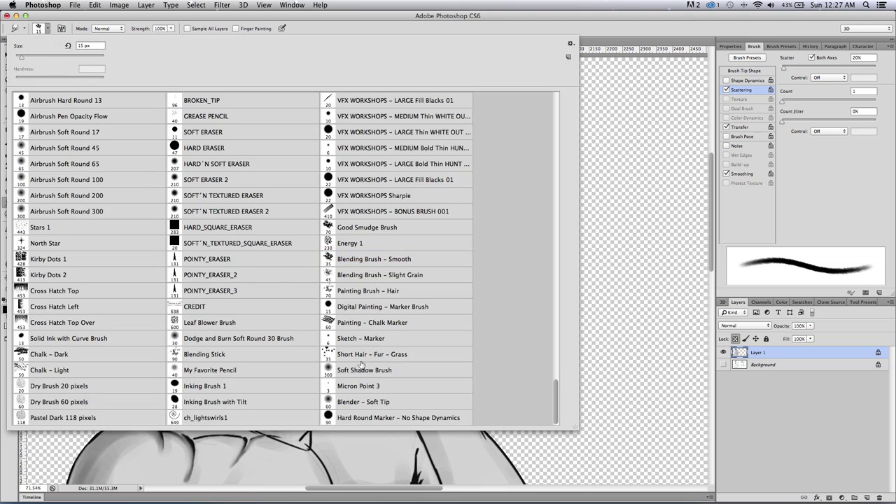
{"action": "left_click", "coordinate": [343, 290]}
{"action": "left_click", "coordinate": [707, 218]}
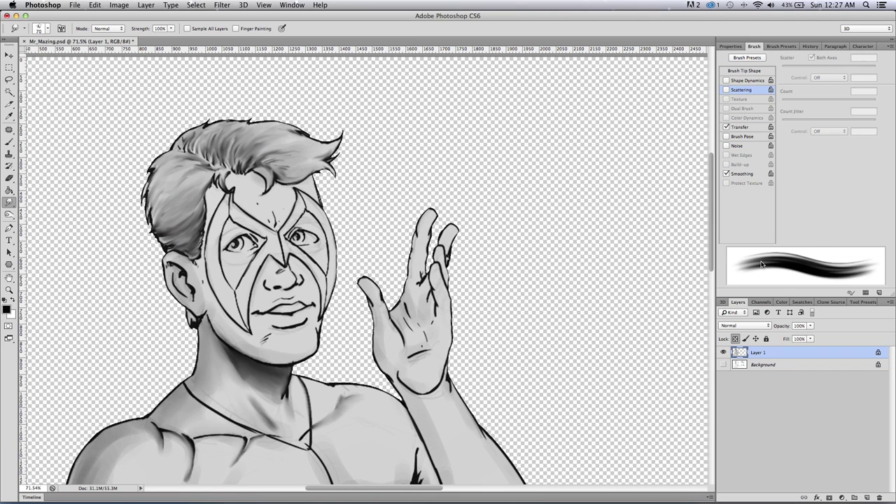
{"action": "left_click", "coordinate": [737, 129]}
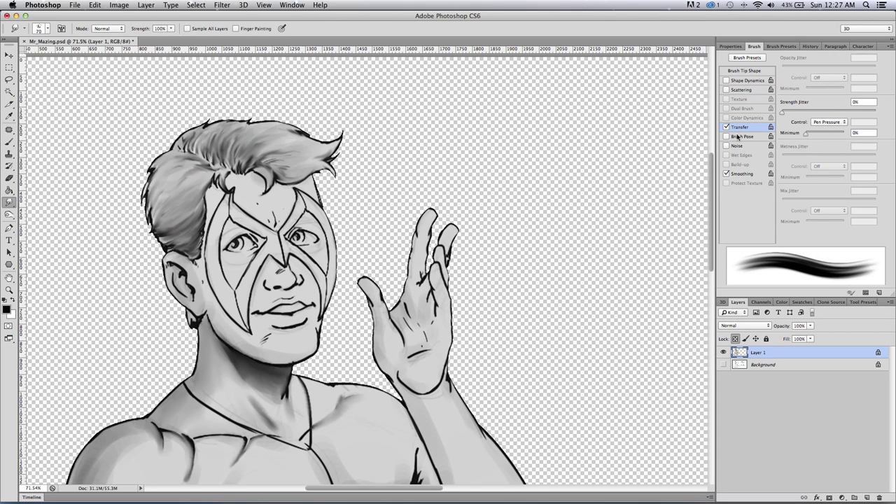
Paint dark strands over the side hair with the Brush tool, using the Painting Brush – Hair tip at 40 px in black.
{"action": "key", "text": "b"}
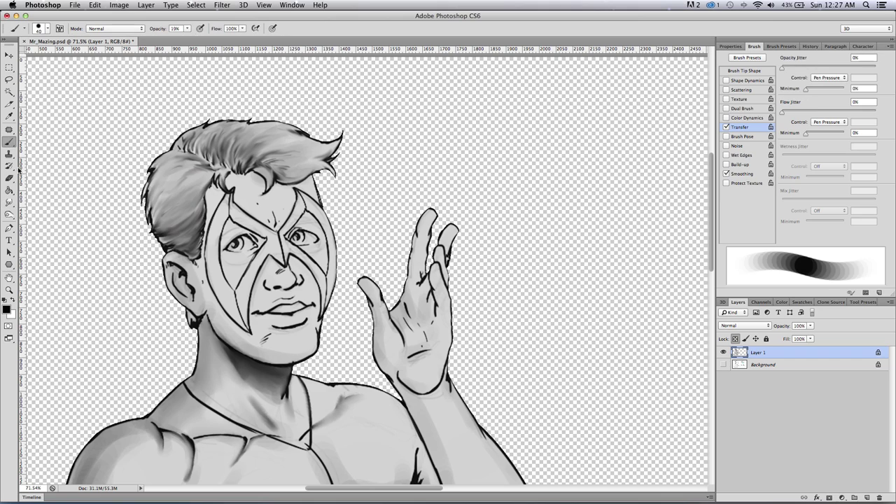
{"action": "left_click", "coordinate": [45, 29]}
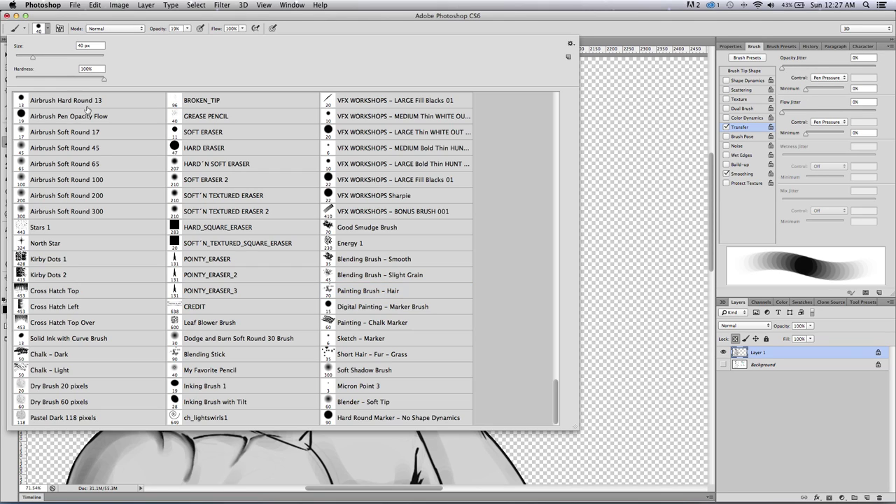
{"action": "left_click", "coordinate": [351, 291]}
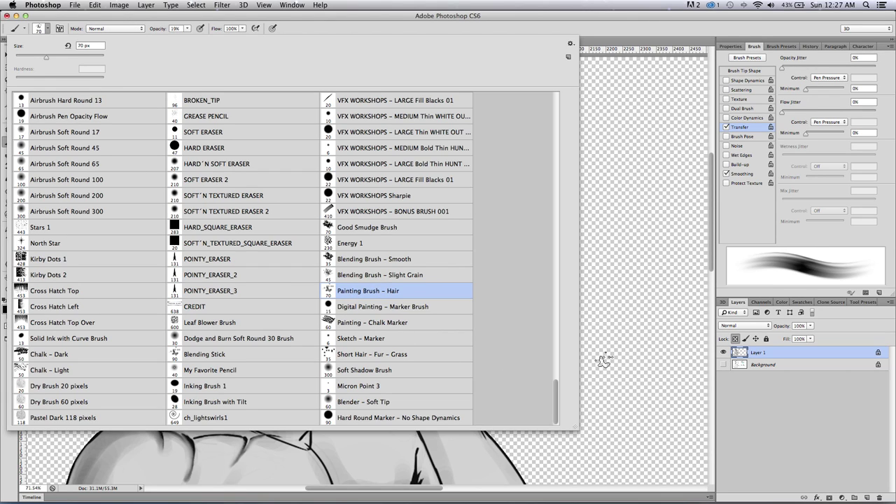
{"action": "key", "text": "Return"}
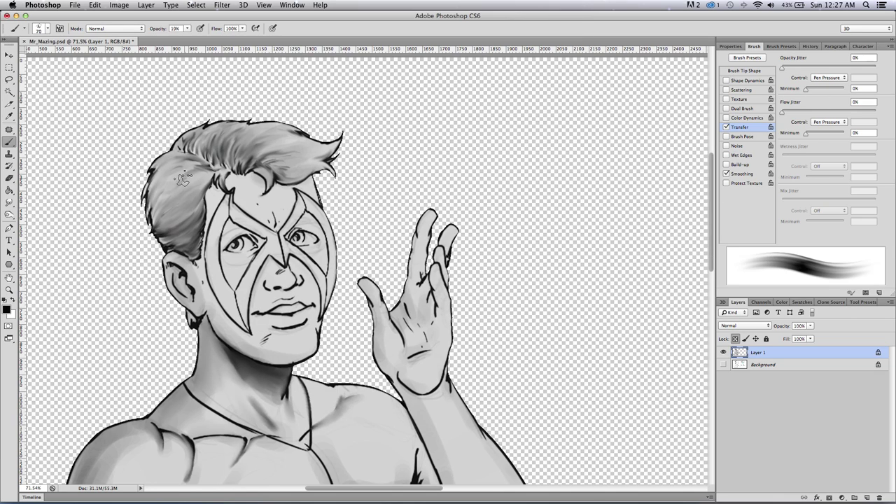
{"action": "key", "text": "bracketleft"}
{"action": "key", "text": "bracketleft"}
{"action": "key", "text": "bracketleft"}
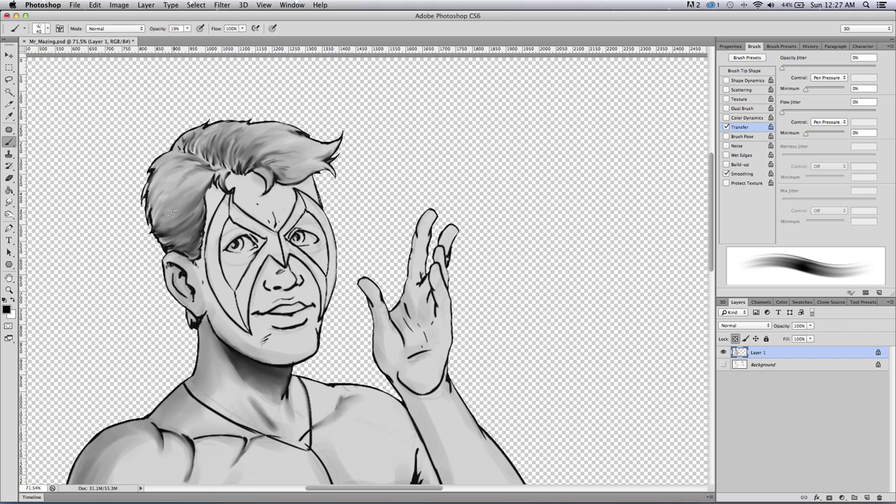
{"action": "left_click_drag", "start_coordinate": [201, 191], "coordinate": [167, 214]}
{"action": "mouse_move", "coordinate": [213, 172]}
{"action": "left_mouse_down"}
{"action": "mouse_move", "coordinate": [161, 204]}
{"action": "mouse_move", "coordinate": [190, 168]}
{"action": "mouse_move", "coordinate": [180, 178]}
{"action": "mouse_move", "coordinate": [179, 167]}
{"action": "mouse_move", "coordinate": [156, 208]}
{"action": "mouse_move", "coordinate": [166, 186]}
{"action": "mouse_move", "coordinate": [197, 166]}
{"action": "mouse_move", "coordinate": [167, 183]}
{"action": "mouse_move", "coordinate": [157, 215]}
{"action": "mouse_move", "coordinate": [160, 199]}
{"action": "mouse_move", "coordinate": [205, 172]}
{"action": "mouse_move", "coordinate": [187, 163]}
{"action": "mouse_move", "coordinate": [162, 175]}
{"action": "mouse_move", "coordinate": [163, 166]}
{"action": "mouse_move", "coordinate": [205, 163]}
{"action": "mouse_move", "coordinate": [162, 160]}
{"action": "mouse_move", "coordinate": [154, 183]}
{"action": "mouse_move", "coordinate": [208, 174]}
{"action": "mouse_move", "coordinate": [164, 205]}
{"action": "mouse_move", "coordinate": [202, 191]}
{"action": "mouse_move", "coordinate": [185, 242]}
{"action": "left_mouse_up"}
{"action": "mouse_move", "coordinate": [196, 208]}
{"action": "left_mouse_down"}
{"action": "mouse_move", "coordinate": [161, 221]}
{"action": "mouse_move", "coordinate": [199, 187]}
{"action": "mouse_move", "coordinate": [166, 208]}
{"action": "mouse_move", "coordinate": [191, 178]}
{"action": "mouse_move", "coordinate": [167, 197]}
{"action": "mouse_move", "coordinate": [201, 169]}
{"action": "mouse_move", "coordinate": [167, 183]}
{"action": "mouse_move", "coordinate": [179, 163]}
{"action": "mouse_move", "coordinate": [165, 174]}
{"action": "mouse_move", "coordinate": [181, 155]}
{"action": "left_mouse_up"}
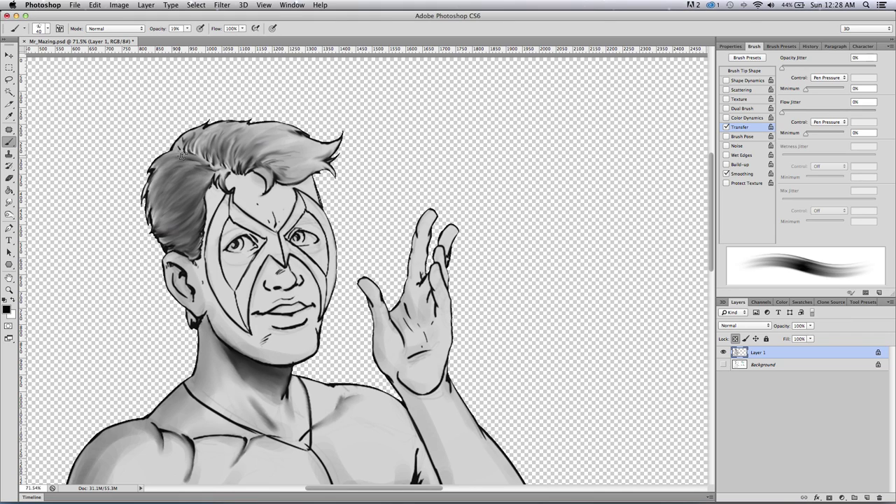
{"action": "mouse_move", "coordinate": [167, 191]}
{"action": "left_mouse_down"}
{"action": "mouse_move", "coordinate": [201, 195]}
{"action": "mouse_move", "coordinate": [173, 245]}
{"action": "mouse_move", "coordinate": [182, 248]}
{"action": "mouse_move", "coordinate": [196, 208]}
{"action": "mouse_move", "coordinate": [189, 238]}
{"action": "mouse_move", "coordinate": [170, 234]}
{"action": "mouse_move", "coordinate": [190, 205]}
{"action": "mouse_move", "coordinate": [160, 219]}
{"action": "mouse_move", "coordinate": [205, 179]}
{"action": "mouse_move", "coordinate": [154, 230]}
{"action": "mouse_move", "coordinate": [191, 179]}
{"action": "left_mouse_up"}
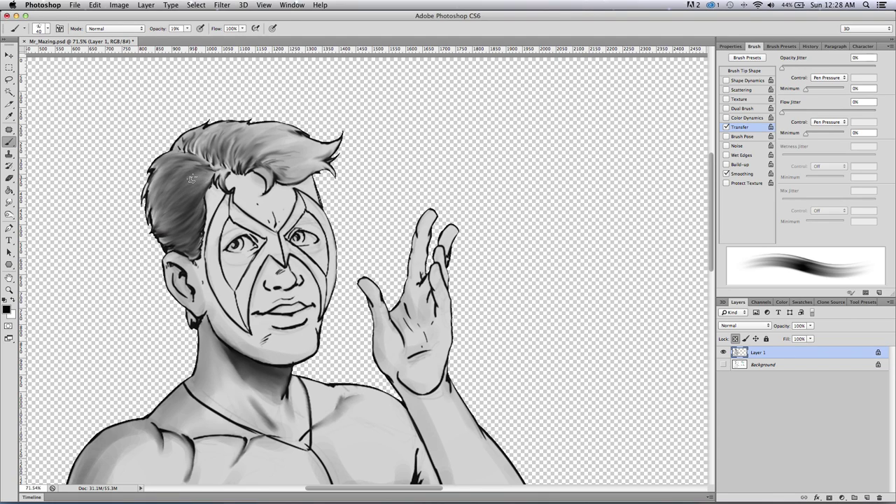
{"action": "left_click_drag", "start_coordinate": [156, 208], "coordinate": [165, 182]}
Darken the hair on top of the head and deepen the side strands with the black hair brush at 30 px.
{"action": "mouse_move", "coordinate": [219, 160]}
{"action": "left_mouse_down"}
{"action": "mouse_move", "coordinate": [238, 133]}
{"action": "mouse_move", "coordinate": [231, 164]}
{"action": "mouse_move", "coordinate": [259, 143]}
{"action": "mouse_move", "coordinate": [278, 142]}
{"action": "mouse_move", "coordinate": [255, 156]}
{"action": "mouse_move", "coordinate": [299, 160]}
{"action": "mouse_move", "coordinate": [294, 178]}
{"action": "mouse_move", "coordinate": [277, 180]}
{"action": "mouse_move", "coordinate": [316, 163]}
{"action": "mouse_move", "coordinate": [272, 167]}
{"action": "mouse_move", "coordinate": [303, 149]}
{"action": "mouse_move", "coordinate": [268, 149]}
{"action": "mouse_move", "coordinate": [278, 140]}
{"action": "mouse_move", "coordinate": [243, 149]}
{"action": "mouse_move", "coordinate": [269, 135]}
{"action": "mouse_move", "coordinate": [258, 128]}
{"action": "mouse_move", "coordinate": [228, 157]}
{"action": "mouse_move", "coordinate": [259, 128]}
{"action": "mouse_move", "coordinate": [215, 158]}
{"action": "mouse_move", "coordinate": [226, 131]}
{"action": "mouse_move", "coordinate": [241, 126]}
{"action": "mouse_move", "coordinate": [194, 156]}
{"action": "mouse_move", "coordinate": [190, 145]}
{"action": "mouse_move", "coordinate": [212, 130]}
{"action": "mouse_move", "coordinate": [192, 138]}
{"action": "mouse_move", "coordinate": [207, 145]}
{"action": "mouse_move", "coordinate": [246, 127]}
{"action": "mouse_move", "coordinate": [245, 153]}
{"action": "mouse_move", "coordinate": [307, 145]}
{"action": "mouse_move", "coordinate": [269, 163]}
{"action": "mouse_move", "coordinate": [311, 157]}
{"action": "mouse_move", "coordinate": [285, 179]}
{"action": "mouse_move", "coordinate": [336, 150]}
{"action": "mouse_move", "coordinate": [241, 132]}
{"action": "mouse_move", "coordinate": [219, 165]}
{"action": "mouse_move", "coordinate": [207, 135]}
{"action": "mouse_move", "coordinate": [208, 158]}
{"action": "mouse_move", "coordinate": [199, 152]}
{"action": "mouse_move", "coordinate": [208, 130]}
{"action": "mouse_move", "coordinate": [190, 150]}
{"action": "mouse_move", "coordinate": [185, 139]}
{"action": "mouse_move", "coordinate": [247, 171]}
{"action": "mouse_move", "coordinate": [297, 152]}
{"action": "mouse_move", "coordinate": [287, 161]}
{"action": "mouse_move", "coordinate": [298, 165]}
{"action": "mouse_move", "coordinate": [266, 148]}
{"action": "mouse_move", "coordinate": [239, 163]}
{"action": "mouse_move", "coordinate": [263, 143]}
{"action": "mouse_move", "coordinate": [225, 155]}
{"action": "mouse_move", "coordinate": [237, 128]}
{"action": "mouse_move", "coordinate": [192, 145]}
{"action": "left_mouse_up"}
{"action": "key", "text": "bracketleft"}
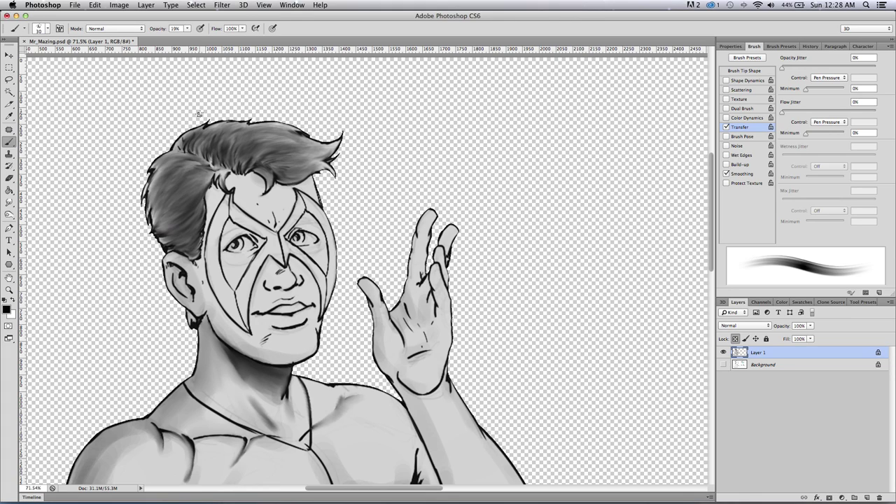
{"action": "mouse_move", "coordinate": [174, 168]}
{"action": "left_mouse_down"}
{"action": "mouse_move", "coordinate": [173, 214]}
{"action": "mouse_move", "coordinate": [158, 217]}
{"action": "mouse_move", "coordinate": [152, 197]}
{"action": "mouse_move", "coordinate": [173, 164]}
{"action": "mouse_move", "coordinate": [199, 166]}
{"action": "mouse_move", "coordinate": [176, 240]}
{"action": "left_mouse_up"}
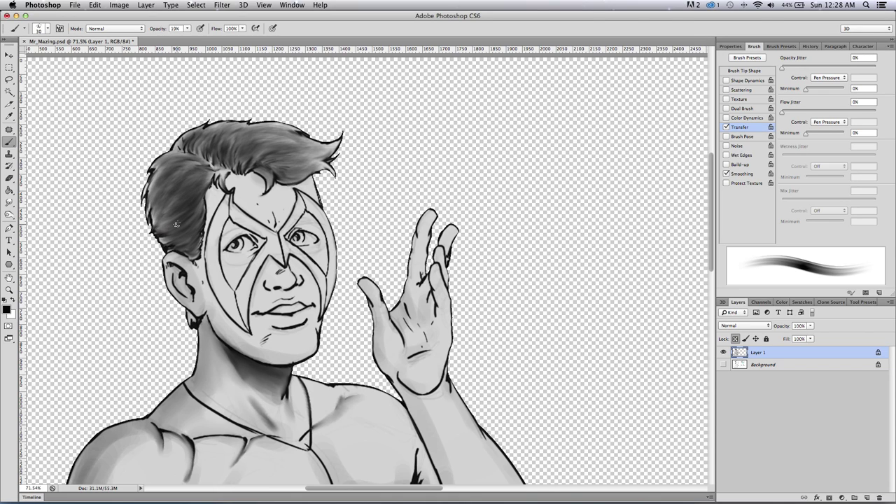
Paint white highlight strands into the side and top hair with the hair brush at 25 px.
{"action": "key", "text": "x"}
{"action": "key", "text": "bracketleft"}
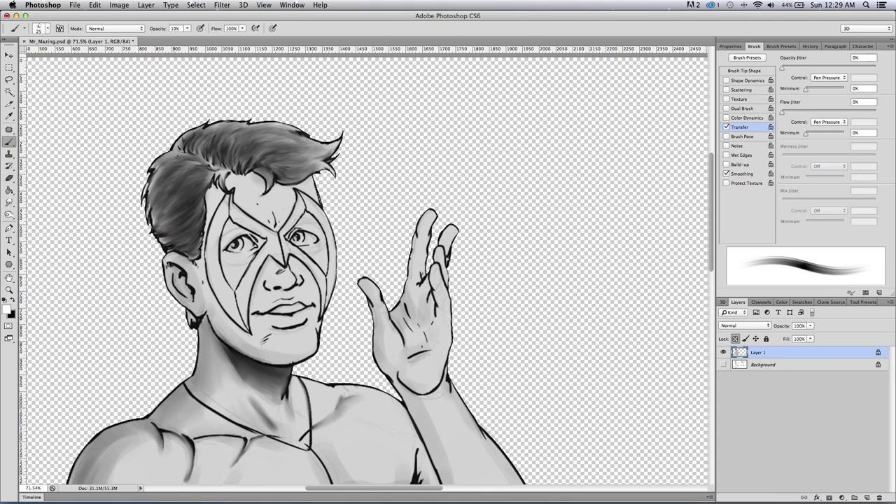
{"action": "mouse_move", "coordinate": [160, 171]}
{"action": "left_mouse_down"}
{"action": "mouse_move", "coordinate": [176, 161]}
{"action": "mouse_move", "coordinate": [192, 166]}
{"action": "mouse_move", "coordinate": [183, 175]}
{"action": "mouse_move", "coordinate": [204, 173]}
{"action": "left_mouse_up"}
{"action": "mouse_move", "coordinate": [175, 192]}
{"action": "left_mouse_down"}
{"action": "mouse_move", "coordinate": [192, 182]}
{"action": "mouse_move", "coordinate": [189, 159]}
{"action": "mouse_move", "coordinate": [203, 132]}
{"action": "mouse_move", "coordinate": [262, 130]}
{"action": "mouse_move", "coordinate": [255, 138]}
{"action": "mouse_move", "coordinate": [305, 142]}
{"action": "mouse_move", "coordinate": [222, 140]}
{"action": "mouse_move", "coordinate": [224, 127]}
{"action": "mouse_move", "coordinate": [183, 143]}
{"action": "left_mouse_up"}
{"action": "left_click_drag", "start_coordinate": [269, 135], "coordinate": [249, 140]}
{"action": "mouse_move", "coordinate": [278, 140]}
{"action": "left_mouse_down"}
{"action": "mouse_move", "coordinate": [301, 138]}
{"action": "mouse_move", "coordinate": [275, 149]}
{"action": "mouse_move", "coordinate": [323, 149]}
{"action": "mouse_move", "coordinate": [287, 163]}
{"action": "mouse_move", "coordinate": [277, 157]}
{"action": "mouse_move", "coordinate": [295, 140]}
{"action": "mouse_move", "coordinate": [280, 135]}
{"action": "mouse_move", "coordinate": [249, 144]}
{"action": "mouse_move", "coordinate": [267, 130]}
{"action": "mouse_move", "coordinate": [240, 117]}
{"action": "left_mouse_up"}
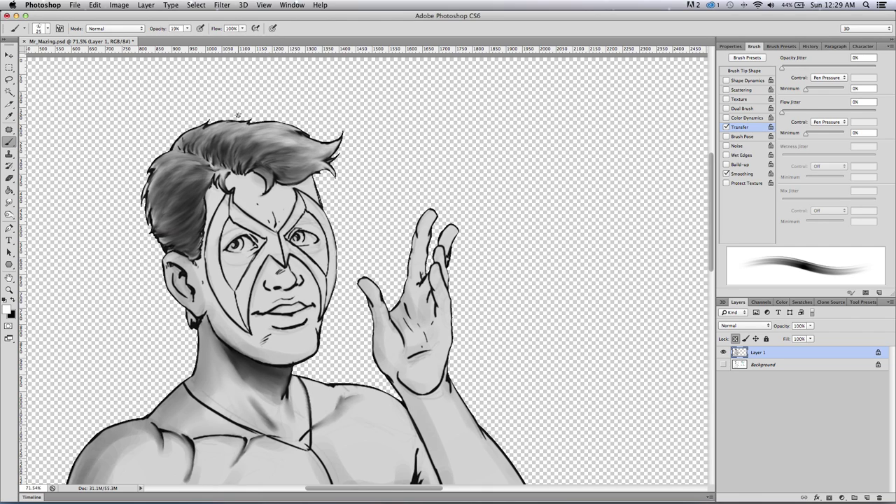
Add finer white highlights near the parting and along the front quiff with the brush at 20 px.
{"action": "key", "text": "bracketleft"}
{"action": "left_click_drag", "start_coordinate": [166, 161], "coordinate": [189, 167]}
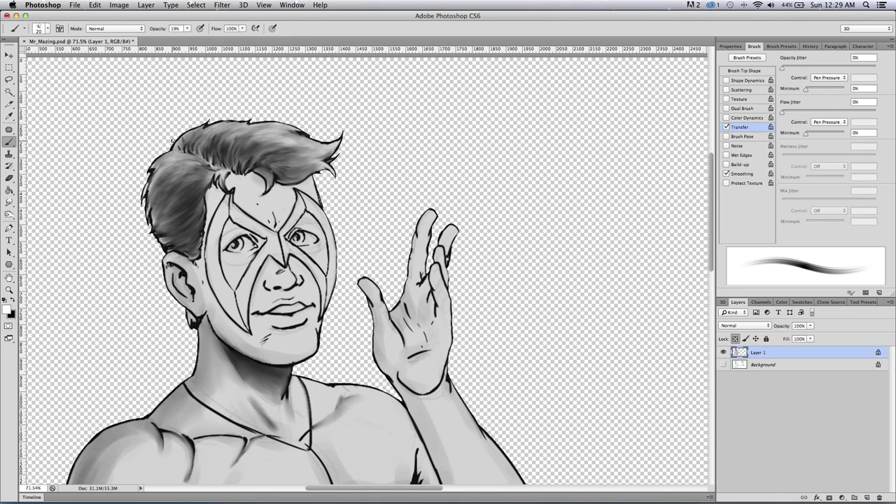
{"action": "left_click_drag", "start_coordinate": [252, 130], "coordinate": [303, 149]}
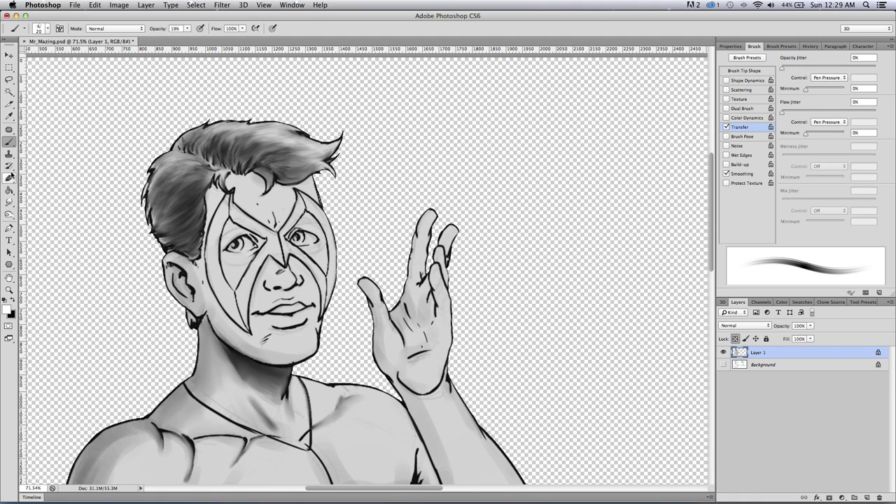
Set up the Sketch – Marker brush in black at 30 px with Shape Dynamics turned off.
{"action": "left_click", "coordinate": [12, 300]}
{"action": "key", "text": "bracketright"}
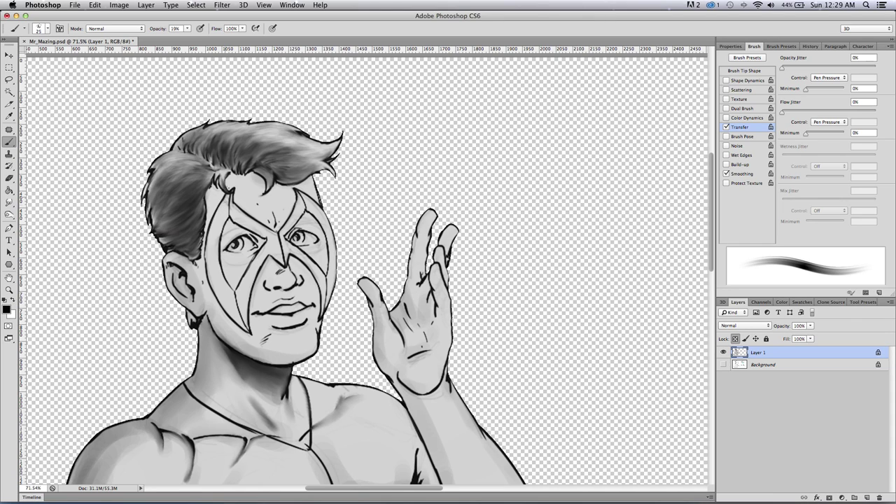
{"action": "left_click", "coordinate": [48, 28]}
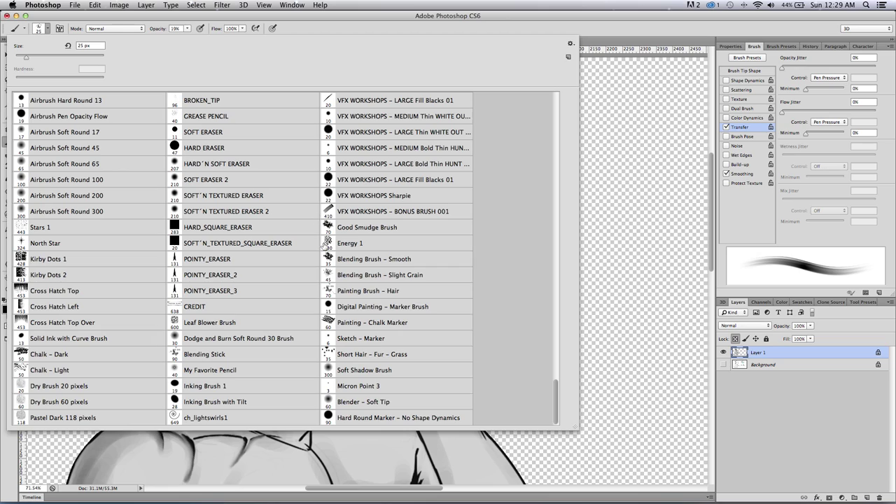
{"action": "left_click", "coordinate": [349, 339]}
{"action": "left_click", "coordinate": [711, 222]}
{"action": "key", "text": "bracketright"}
{"action": "key", "text": "bracketright"}
{"action": "key", "text": "bracketright"}
{"action": "key", "text": "bracketright"}
{"action": "key", "text": "bracketright"}
{"action": "key", "text": "bracketright"}
{"action": "key", "text": "bracketright"}
{"action": "key", "text": "bracketright"}
{"action": "key", "text": "bracketright"}
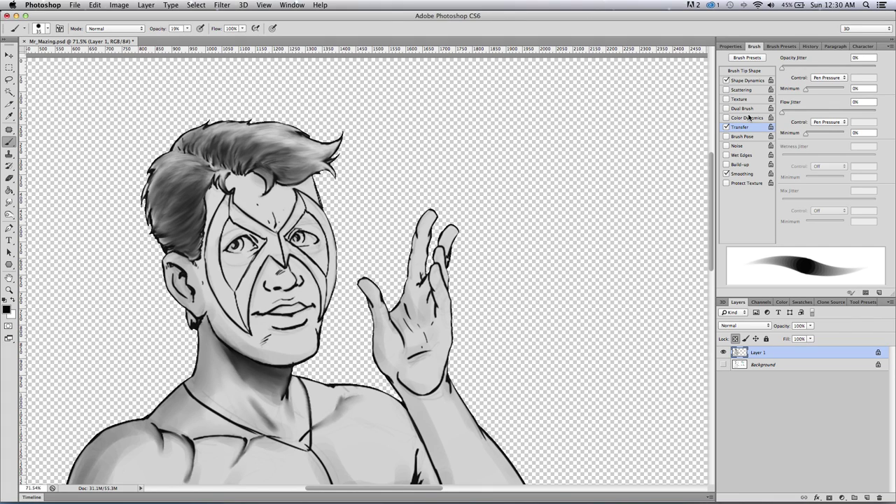
{"action": "key", "text": "bracketright"}
{"action": "key", "text": "bracketleft"}
{"action": "key", "text": "bracketleft"}
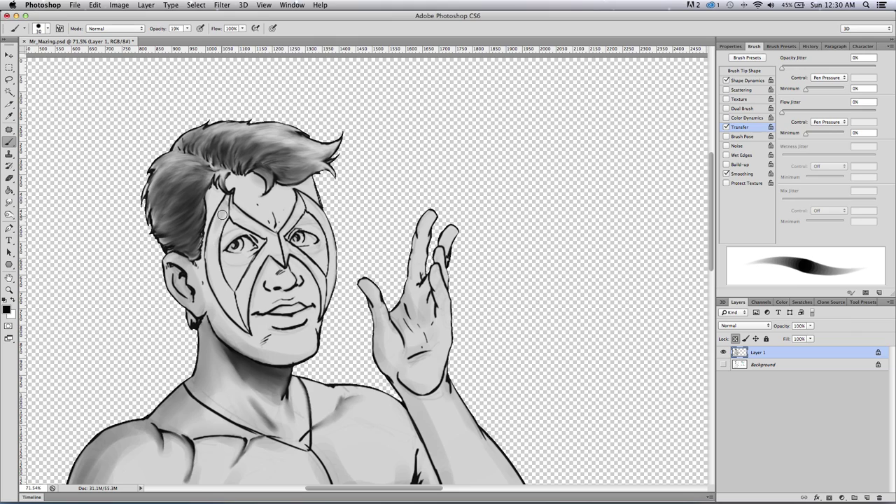
{"action": "left_click", "coordinate": [726, 80]}
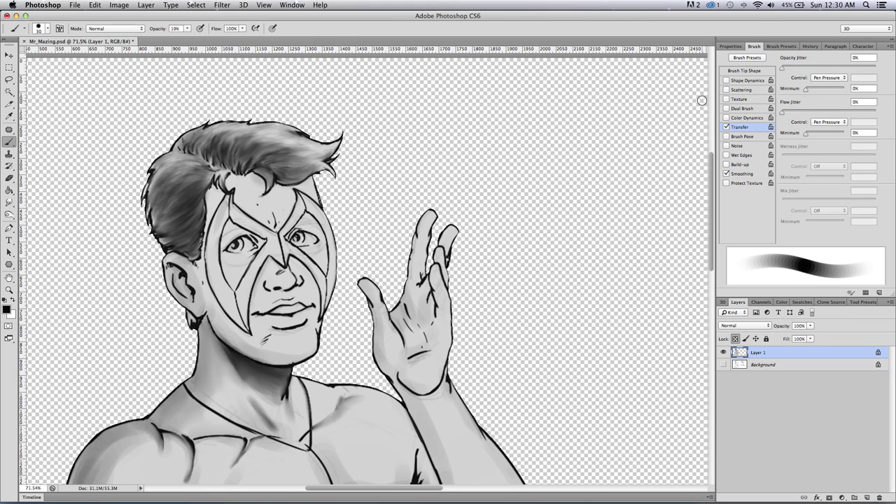
Paint a flat mid-gray tone over the face mask's bands with the 30 px marker brush.
{"action": "mouse_move", "coordinate": [228, 215]}
{"action": "left_mouse_down"}
{"action": "mouse_move", "coordinate": [209, 253]}
{"action": "mouse_move", "coordinate": [241, 328]}
{"action": "mouse_move", "coordinate": [217, 267]}
{"action": "mouse_move", "coordinate": [235, 196]}
{"action": "left_mouse_up"}
{"action": "mouse_move", "coordinate": [294, 198]}
{"action": "left_mouse_down"}
{"action": "mouse_move", "coordinate": [283, 238]}
{"action": "mouse_move", "coordinate": [313, 282]}
{"action": "left_mouse_up"}
{"action": "mouse_move", "coordinate": [248, 215]}
{"action": "left_mouse_down"}
{"action": "mouse_move", "coordinate": [275, 256]}
{"action": "mouse_move", "coordinate": [253, 274]}
{"action": "mouse_move", "coordinate": [262, 242]}
{"action": "mouse_move", "coordinate": [278, 250]}
{"action": "left_mouse_up"}
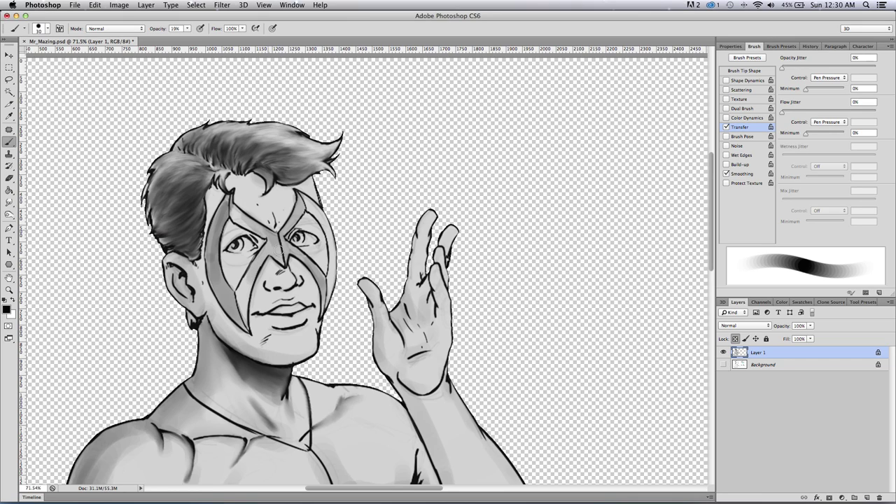
Shade beneath and beside the nose, around the mouth and along the jaw with the marker brush at 25 px.
{"action": "key", "text": "bracketleft"}
{"action": "mouse_move", "coordinate": [267, 280]}
{"action": "left_mouse_down"}
{"action": "mouse_move", "coordinate": [268, 288]}
{"action": "mouse_move", "coordinate": [297, 285]}
{"action": "left_mouse_up"}
{"action": "key", "text": "bracketright"}
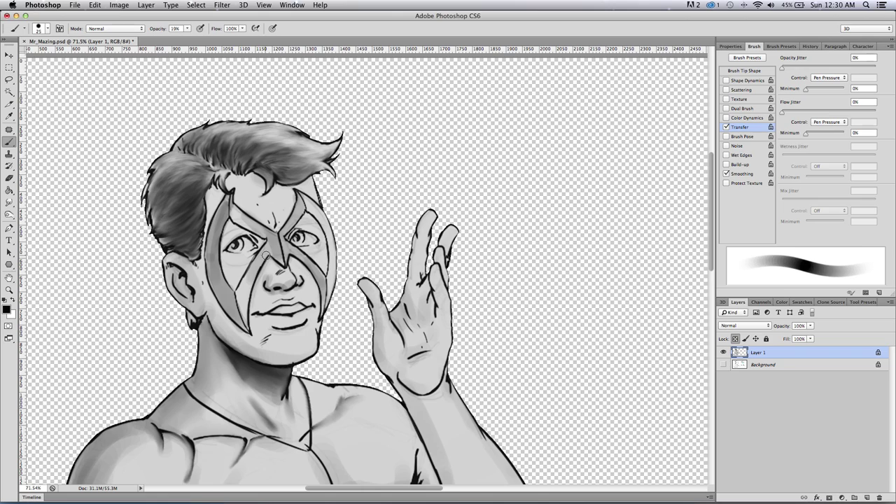
{"action": "mouse_move", "coordinate": [264, 272]}
{"action": "left_mouse_down"}
{"action": "mouse_move", "coordinate": [262, 305]}
{"action": "mouse_move", "coordinate": [277, 303]}
{"action": "mouse_move", "coordinate": [251, 309]}
{"action": "left_mouse_up"}
{"action": "key", "text": "bracketleft"}
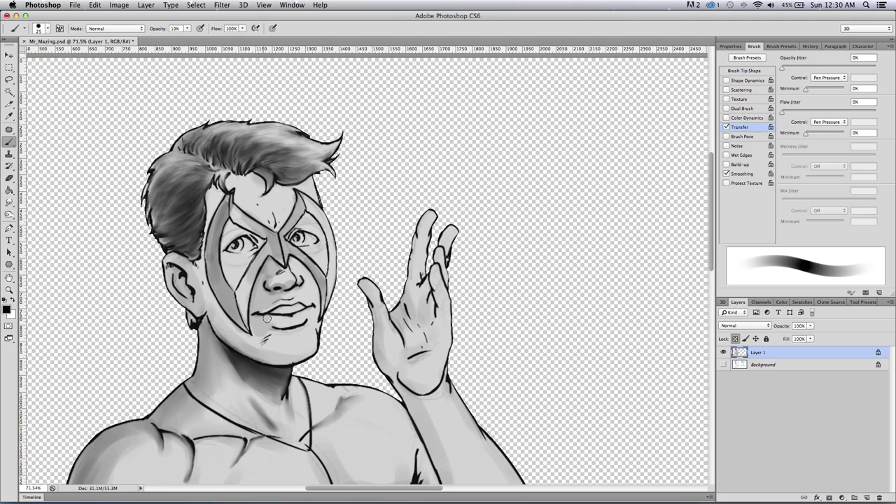
{"action": "mouse_move", "coordinate": [264, 340]}
{"action": "left_mouse_down"}
{"action": "mouse_move", "coordinate": [310, 352]}
{"action": "mouse_move", "coordinate": [284, 362]}
{"action": "mouse_move", "coordinate": [256, 345]}
{"action": "mouse_move", "coordinate": [262, 315]}
{"action": "mouse_move", "coordinate": [253, 353]}
{"action": "left_mouse_up"}
{"action": "mouse_move", "coordinate": [213, 315]}
{"action": "left_mouse_down"}
{"action": "mouse_move", "coordinate": [244, 340]}
{"action": "mouse_move", "coordinate": [218, 307]}
{"action": "mouse_move", "coordinate": [201, 261]}
{"action": "left_mouse_up"}
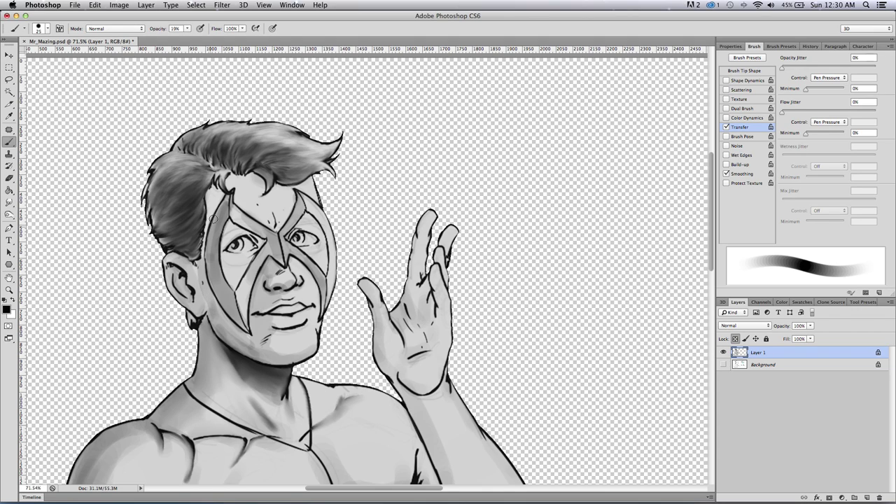
Shade the temple, the forehead crease and the areas above both eyes with the marker brush at 15 to 25 px.
{"action": "mouse_move", "coordinate": [215, 200]}
{"action": "left_mouse_down"}
{"action": "mouse_move", "coordinate": [223, 144]}
{"action": "mouse_move", "coordinate": [231, 175]}
{"action": "left_mouse_up"}
{"action": "key", "text": "bracketleft"}
{"action": "key", "text": "bracketleft"}
{"action": "key", "text": "bracketleft"}
{"action": "key", "text": "bracketright"}
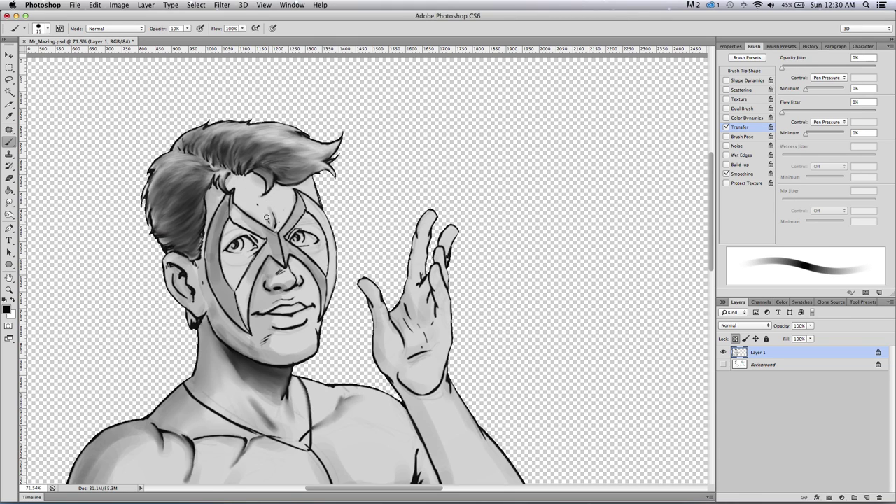
{"action": "key", "text": "bracketright"}
{"action": "key", "text": "bracketright"}
{"action": "left_click_drag", "start_coordinate": [253, 231], "coordinate": [222, 241]}
{"action": "mouse_move", "coordinate": [288, 235]}
{"action": "left_mouse_down"}
{"action": "mouse_move", "coordinate": [305, 223]}
{"action": "mouse_move", "coordinate": [319, 228]}
{"action": "left_mouse_up"}
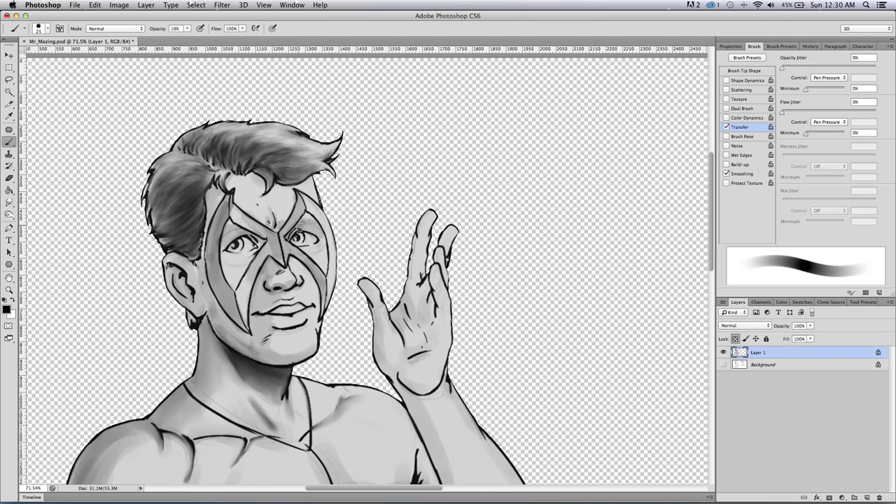
Deepen the shading around both eyes, reducing the marker brush to 20 and 15 px for the small areas.
{"action": "key", "text": "bracketleft"}
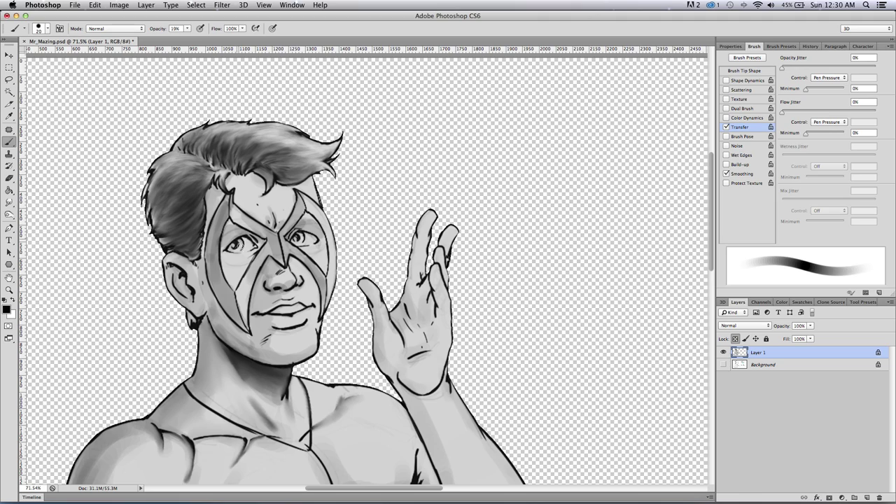
{"action": "mouse_move", "coordinate": [296, 232]}
{"action": "left_mouse_down"}
{"action": "mouse_move", "coordinate": [301, 243]}
{"action": "mouse_move", "coordinate": [286, 226]}
{"action": "left_mouse_up"}
{"action": "key", "text": "bracketleft"}
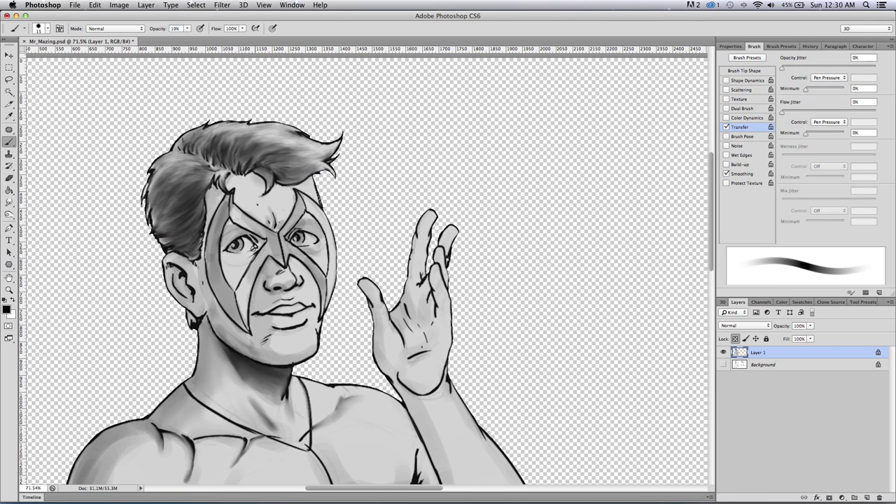
{"action": "key", "text": "bracketright"}
{"action": "key", "text": "bracketright"}
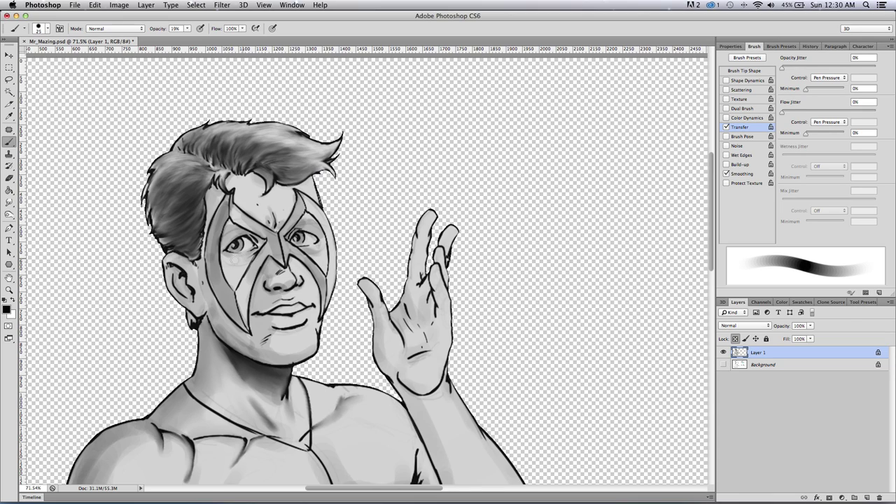
{"action": "key", "text": "bracketright"}
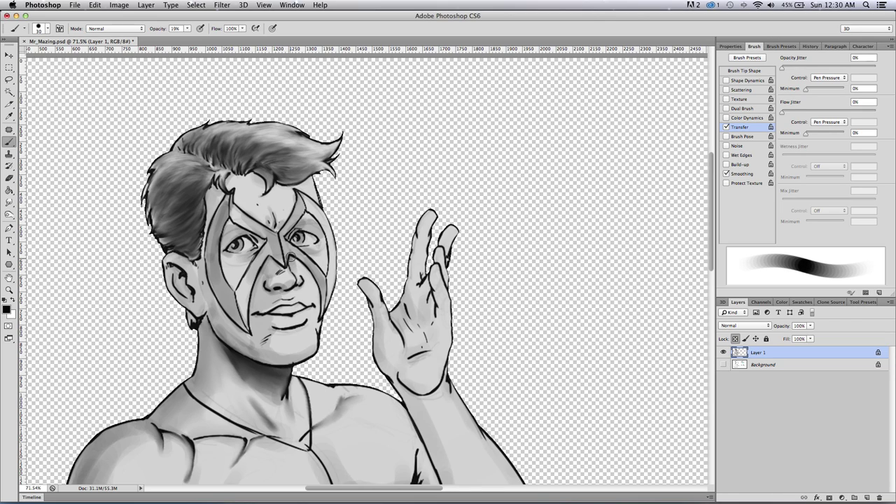
Layer a darker gray along the mask's band beside the ear and above the far eye, using 10 to 25 px.
{"action": "key", "text": "bracketright"}
{"action": "key", "text": "bracketright"}
{"action": "key", "text": "bracketleft"}
{"action": "key", "text": "bracketleft"}
{"action": "key", "text": "bracketleft"}
{"action": "key", "text": "bracketleft"}
{"action": "key", "text": "bracketleft"}
{"action": "key", "text": "bracketleft"}
{"action": "key", "text": "bracketleft"}
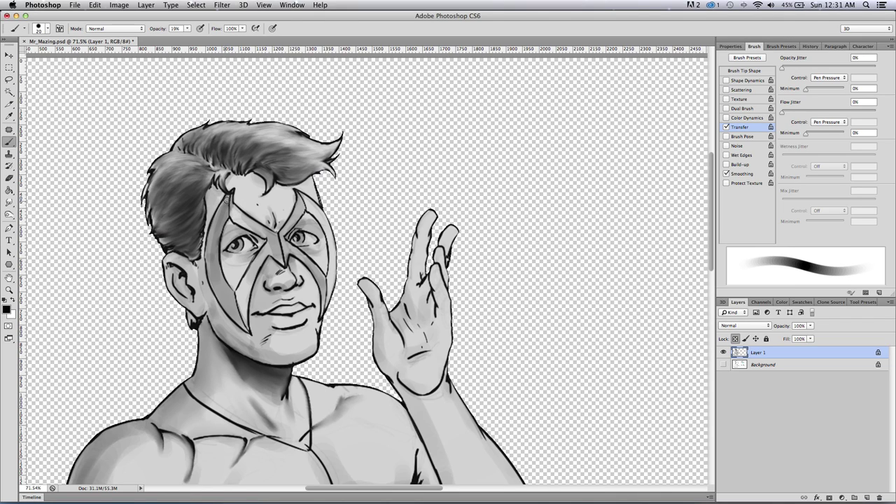
{"action": "key", "text": "bracketright"}
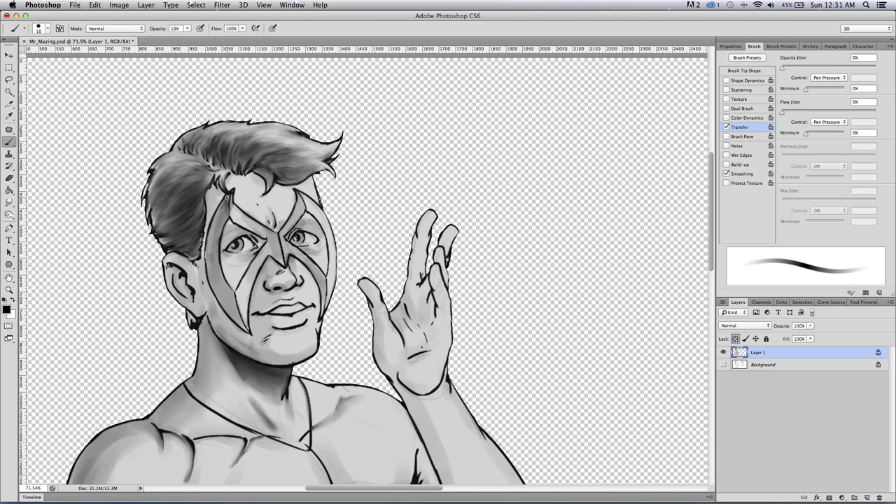
{"action": "key", "text": "bracketright"}
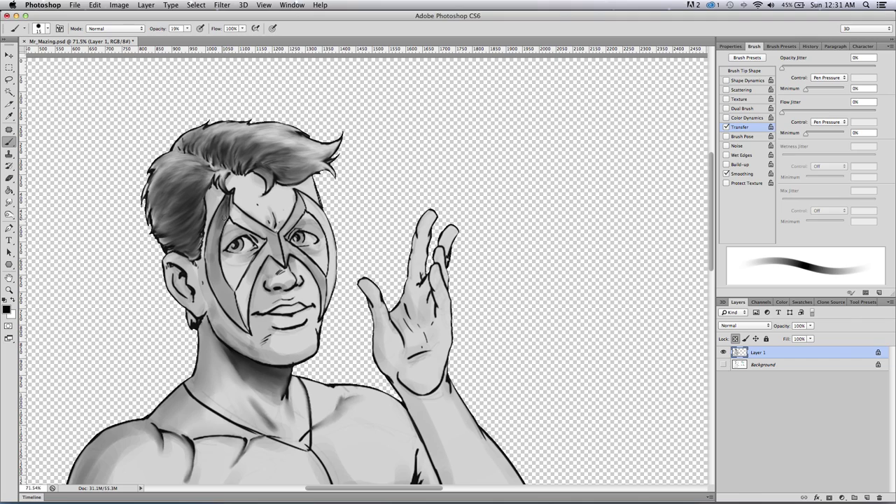
{"action": "key", "text": "bracketright"}
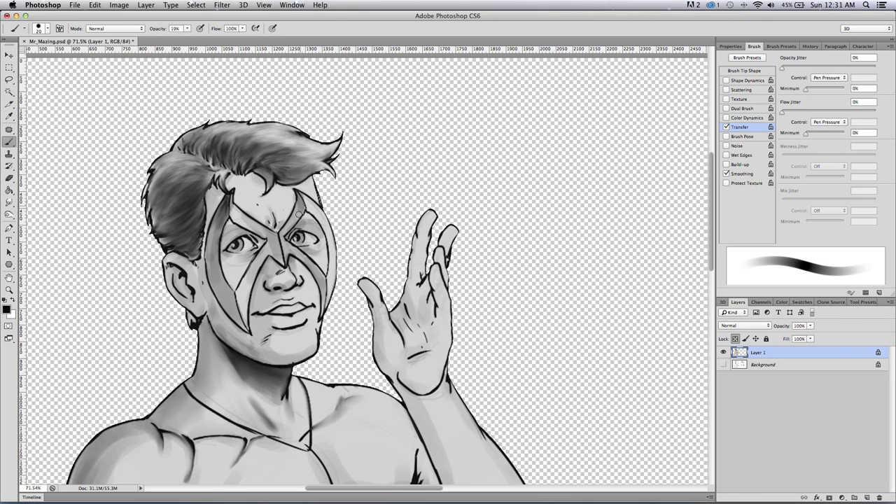
{"action": "key", "text": "bracketleft"}
{"action": "key", "text": "bracketright"}
{"action": "key", "text": "bracketright"}
{"action": "mouse_move", "coordinate": [231, 301]}
{"action": "left_mouse_down"}
{"action": "mouse_move", "coordinate": [231, 310]}
{"action": "mouse_move", "coordinate": [218, 274]}
{"action": "mouse_move", "coordinate": [247, 329]}
{"action": "mouse_move", "coordinate": [215, 268]}
{"action": "left_mouse_up"}
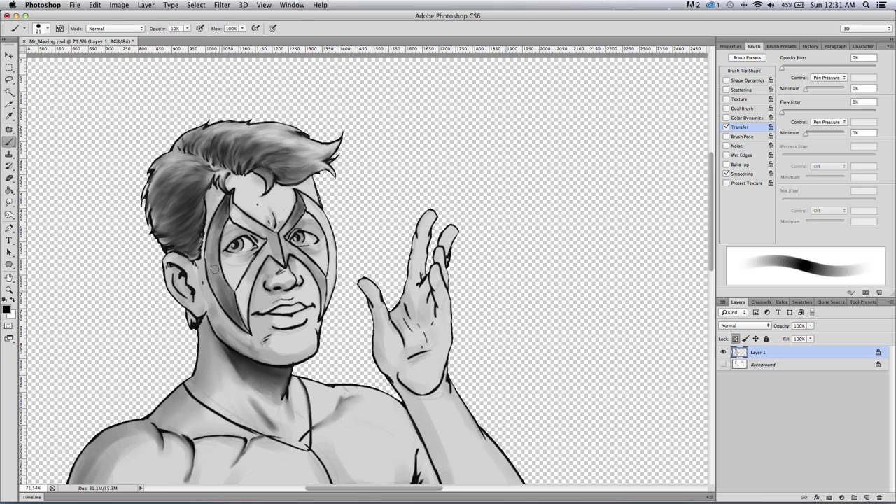
Darken the mask's far cheek band and its center between the eyes with the marker brush.
{"action": "key", "text": "bracketleft"}
{"action": "mouse_move", "coordinate": [316, 280]}
{"action": "left_mouse_down"}
{"action": "mouse_move", "coordinate": [321, 313]}
{"action": "mouse_move", "coordinate": [322, 275]}
{"action": "mouse_move", "coordinate": [304, 254]}
{"action": "mouse_move", "coordinate": [322, 280]}
{"action": "mouse_move", "coordinate": [324, 306]}
{"action": "left_mouse_up"}
{"action": "key", "text": "bracketleft"}
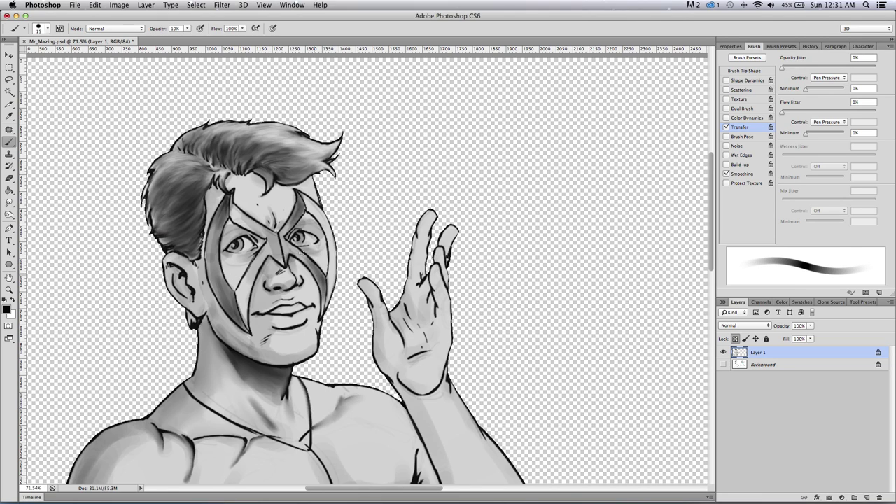
{"action": "key", "text": "bracketright"}
{"action": "mouse_move", "coordinate": [273, 234]}
{"action": "left_mouse_down"}
{"action": "mouse_move", "coordinate": [280, 257]}
{"action": "mouse_move", "coordinate": [274, 236]}
{"action": "mouse_move", "coordinate": [254, 222]}
{"action": "mouse_move", "coordinate": [275, 254]}
{"action": "mouse_move", "coordinate": [265, 260]}
{"action": "mouse_move", "coordinate": [269, 247]}
{"action": "mouse_move", "coordinate": [279, 254]}
{"action": "mouse_move", "coordinate": [256, 225]}
{"action": "mouse_move", "coordinate": [270, 249]}
{"action": "mouse_move", "coordinate": [277, 238]}
{"action": "mouse_move", "coordinate": [260, 231]}
{"action": "left_mouse_up"}
{"action": "key", "text": "bracketright"}
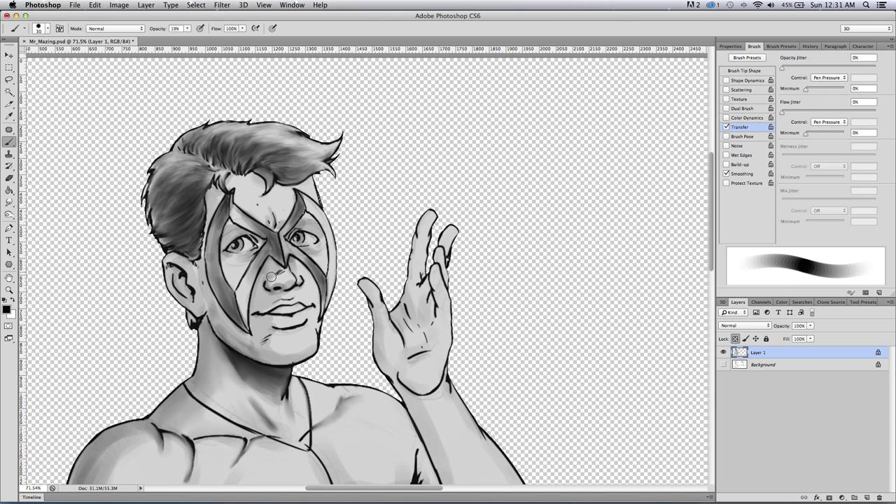
Shade the nose and the cheek between the nose and the mask with the marker brush at 15 to 25 px.
{"action": "key", "text": "bracketleft"}
{"action": "key", "text": "bracketleft"}
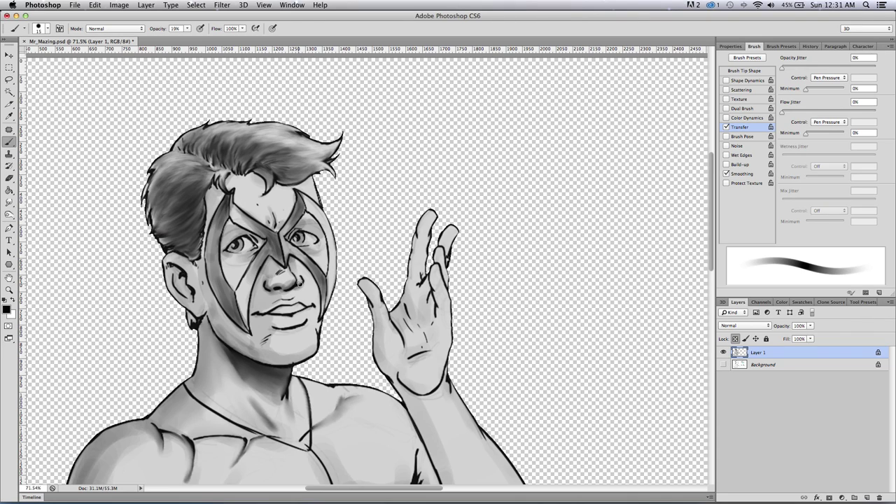
{"action": "key", "text": "bracketright"}
{"action": "key", "text": "bracketleft"}
{"action": "key", "text": "bracketright"}
{"action": "key", "text": "bracketright"}
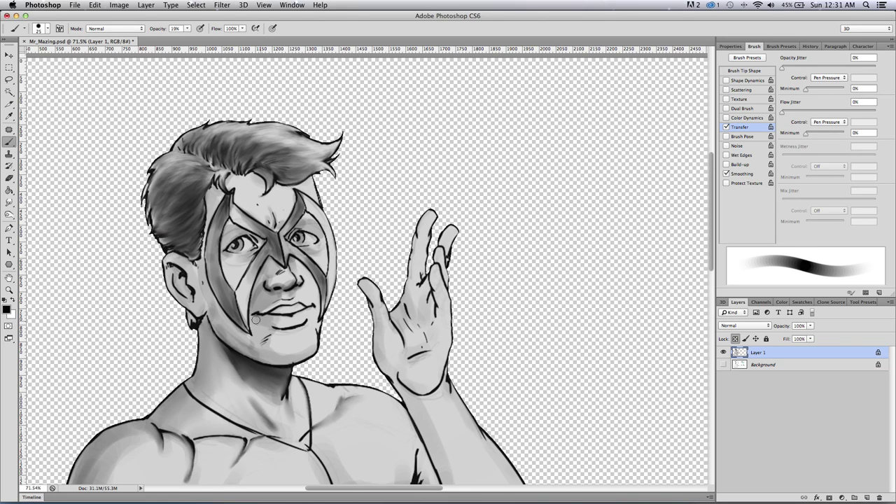
Darken the jawline and lower cheek up toward the ear with the 25 px marker brush.
{"action": "mouse_move", "coordinate": [253, 325]}
{"action": "left_mouse_down"}
{"action": "mouse_move", "coordinate": [269, 329]}
{"action": "mouse_move", "coordinate": [259, 343]}
{"action": "mouse_move", "coordinate": [277, 358]}
{"action": "mouse_move", "coordinate": [306, 345]}
{"action": "mouse_move", "coordinate": [257, 336]}
{"action": "mouse_move", "coordinate": [254, 326]}
{"action": "mouse_move", "coordinate": [245, 343]}
{"action": "left_mouse_up"}
{"action": "left_click_drag", "start_coordinate": [219, 313], "coordinate": [211, 303]}
{"action": "left_click_drag", "start_coordinate": [251, 346], "coordinate": [242, 333]}
{"action": "mouse_move", "coordinate": [212, 305]}
{"action": "left_mouse_down"}
{"action": "mouse_move", "coordinate": [203, 274]}
{"action": "mouse_move", "coordinate": [187, 268]}
{"action": "left_mouse_up"}
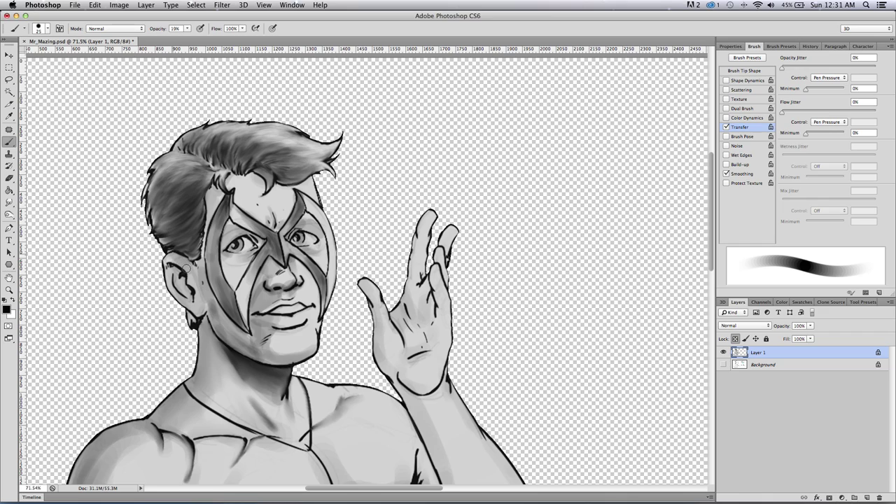
Add shadows below the ear, at the base of the neck and along the collarbone with the marker brush.
{"action": "key", "text": "bracketleft"}
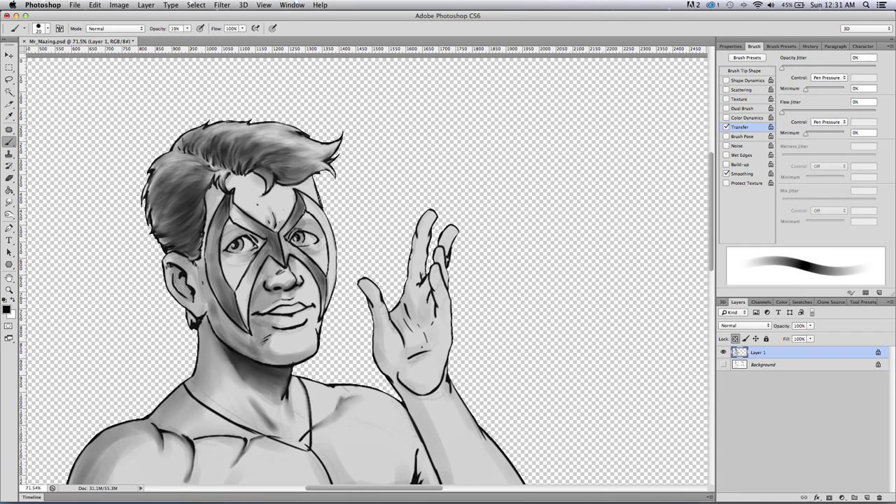
{"action": "mouse_move", "coordinate": [208, 318]}
{"action": "left_mouse_down"}
{"action": "mouse_move", "coordinate": [217, 341]}
{"action": "mouse_move", "coordinate": [207, 325]}
{"action": "left_mouse_up"}
{"action": "key", "text": "bracketright"}
{"action": "key", "text": "bracketright"}
{"action": "mouse_move", "coordinate": [279, 402]}
{"action": "left_mouse_down"}
{"action": "mouse_move", "coordinate": [278, 411]}
{"action": "mouse_move", "coordinate": [303, 419]}
{"action": "mouse_move", "coordinate": [256, 404]}
{"action": "left_mouse_up"}
{"action": "key", "text": "bracketleft"}
{"action": "mouse_move", "coordinate": [221, 428]}
{"action": "left_mouse_down"}
{"action": "mouse_move", "coordinate": [236, 415]}
{"action": "mouse_move", "coordinate": [248, 435]}
{"action": "mouse_move", "coordinate": [214, 433]}
{"action": "mouse_move", "coordinate": [211, 421]}
{"action": "mouse_move", "coordinate": [238, 397]}
{"action": "left_mouse_up"}
{"action": "mouse_move", "coordinate": [221, 437]}
{"action": "left_mouse_down"}
{"action": "mouse_move", "coordinate": [235, 420]}
{"action": "mouse_move", "coordinate": [262, 441]}
{"action": "mouse_move", "coordinate": [314, 420]}
{"action": "mouse_move", "coordinate": [295, 431]}
{"action": "left_mouse_up"}
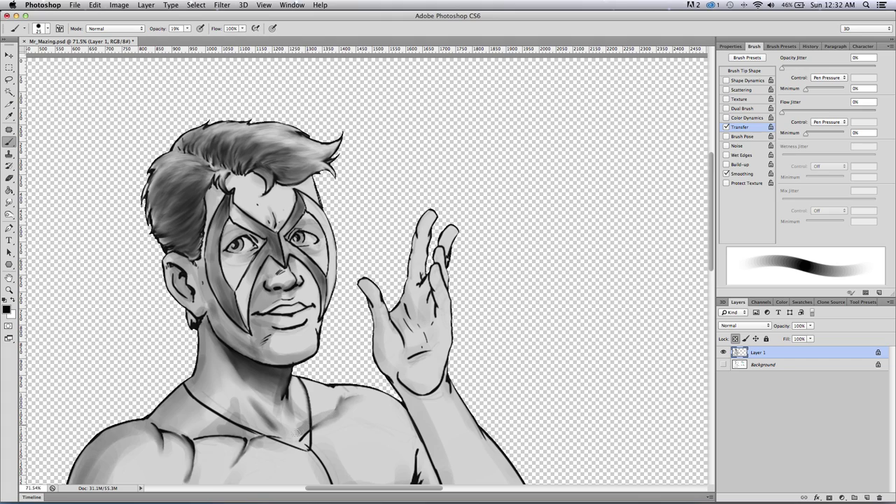
Shade the top of the ear, the forehead under the hair and the far edge of the face at 20 px.
{"action": "key", "text": "bracketleft"}
{"action": "key", "text": "bracketleft"}
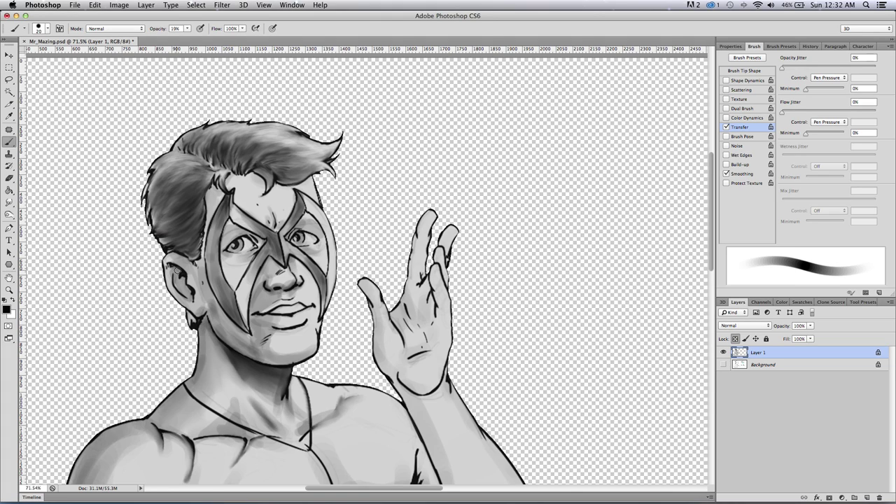
{"action": "left_click_drag", "start_coordinate": [174, 254], "coordinate": [196, 260]}
{"action": "key", "text": "bracketright"}
{"action": "key", "text": "bracketleft"}
{"action": "mouse_move", "coordinate": [255, 175]}
{"action": "left_mouse_down"}
{"action": "mouse_move", "coordinate": [293, 187]}
{"action": "mouse_move", "coordinate": [313, 183]}
{"action": "mouse_move", "coordinate": [299, 191]}
{"action": "mouse_move", "coordinate": [290, 168]}
{"action": "mouse_move", "coordinate": [309, 185]}
{"action": "mouse_move", "coordinate": [305, 178]}
{"action": "mouse_move", "coordinate": [312, 212]}
{"action": "mouse_move", "coordinate": [304, 205]}
{"action": "mouse_move", "coordinate": [327, 238]}
{"action": "mouse_move", "coordinate": [327, 296]}
{"action": "left_mouse_up"}
Shade the side of the face from the temple down to the neck with the marker brush at 25 px.
{"action": "key", "text": "bracketright"}
{"action": "key", "text": "bracketright"}
{"action": "key", "text": "bracketright"}
{"action": "key", "text": "bracketright"}
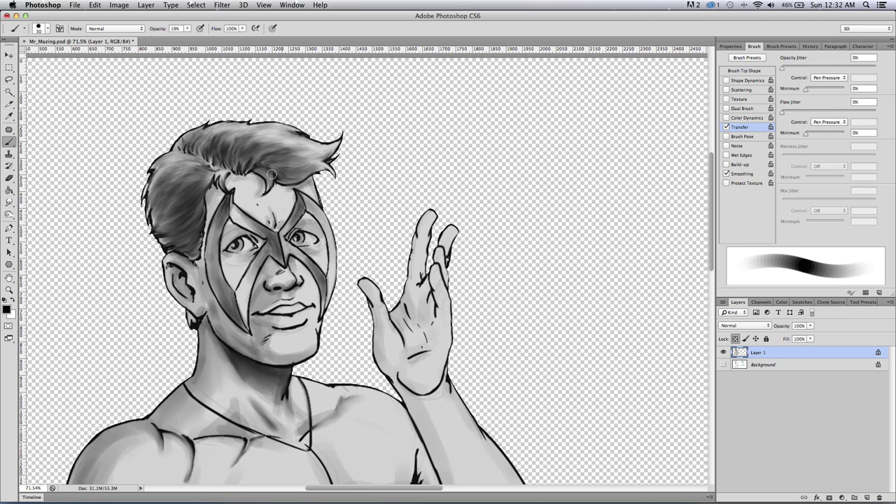
{"action": "key", "text": "bracketleft"}
{"action": "left_click_drag", "start_coordinate": [217, 214], "coordinate": [213, 290]}
{"action": "mouse_move", "coordinate": [211, 241]}
{"action": "left_mouse_down"}
{"action": "mouse_move", "coordinate": [199, 283]}
{"action": "mouse_move", "coordinate": [181, 266]}
{"action": "mouse_move", "coordinate": [168, 274]}
{"action": "mouse_move", "coordinate": [188, 283]}
{"action": "mouse_move", "coordinate": [191, 305]}
{"action": "mouse_move", "coordinate": [178, 253]}
{"action": "mouse_move", "coordinate": [208, 333]}
{"action": "mouse_move", "coordinate": [200, 363]}
{"action": "left_mouse_up"}
{"action": "key", "text": "bracketleft"}
{"action": "key", "text": "bracketleft"}
{"action": "key", "text": "bracketleft"}
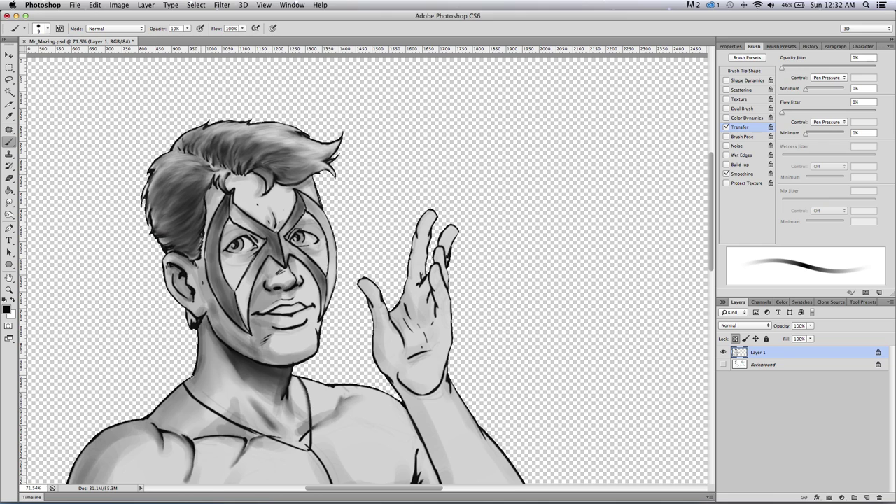
{"action": "key", "text": "bracketright"}
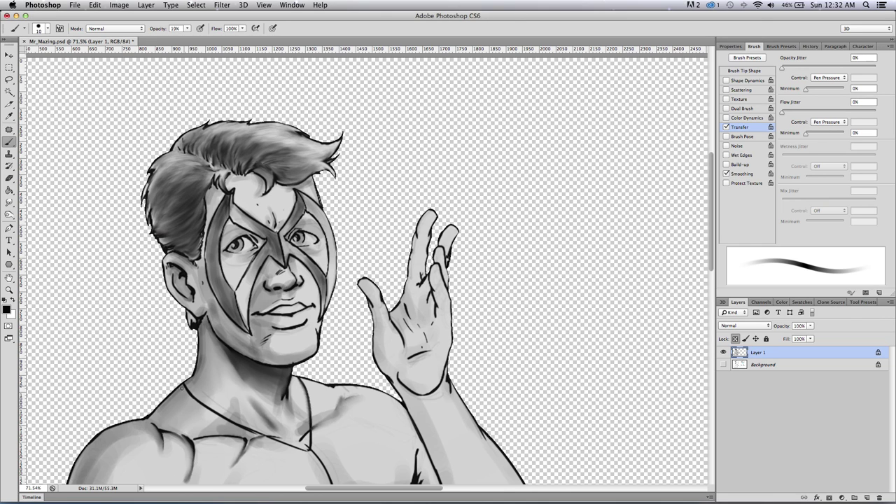
Shade the outer edge and top of the shoulder beside the bent arm with the marker brush at 25 px.
{"action": "left_click", "coordinate": [9, 290]}
{"action": "left_click_drag", "start_coordinate": [129, 297], "coordinate": [75, 306]}
{"action": "left_click_drag", "start_coordinate": [132, 320], "coordinate": [97, 308]}
{"action": "left_click_drag", "start_coordinate": [173, 220], "coordinate": [200, 218]}
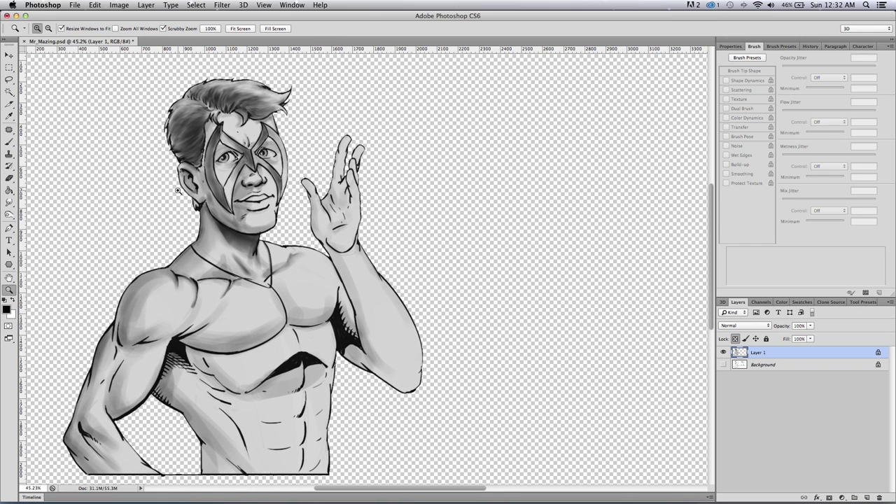
{"action": "left_click", "coordinate": [9, 141]}
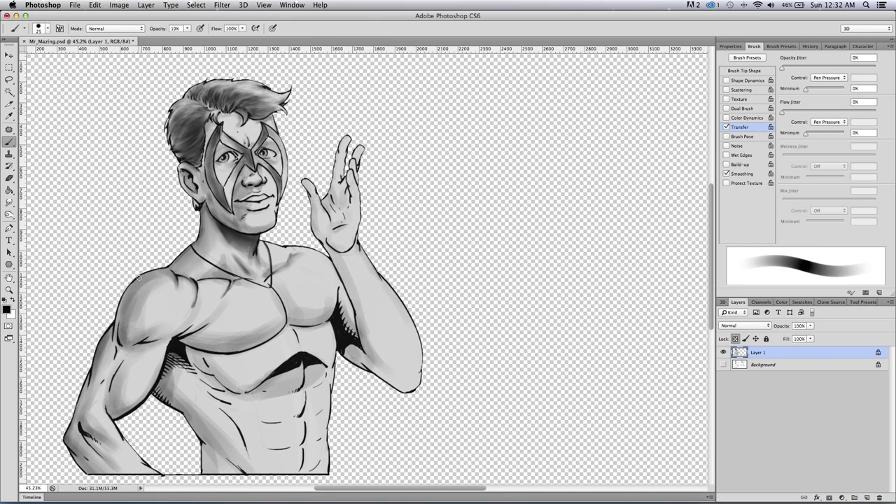
{"action": "mouse_move", "coordinate": [136, 280]}
{"action": "left_mouse_down"}
{"action": "mouse_move", "coordinate": [116, 332]}
{"action": "mouse_move", "coordinate": [121, 294]}
{"action": "mouse_move", "coordinate": [118, 339]}
{"action": "left_mouse_up"}
{"action": "mouse_move", "coordinate": [123, 307]}
{"action": "left_mouse_down"}
{"action": "mouse_move", "coordinate": [146, 275]}
{"action": "mouse_move", "coordinate": [167, 273]}
{"action": "left_mouse_up"}
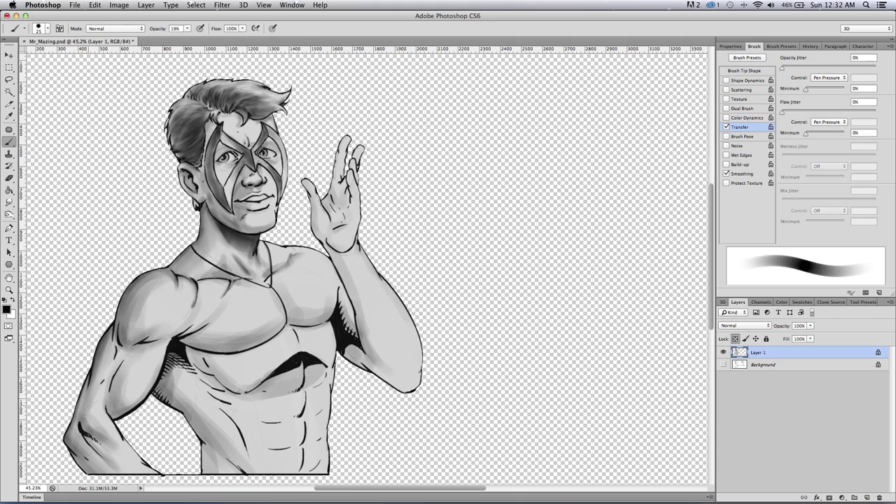
Shade the lowered arm and its shoulder with the marker brush at 30 to 50 px.
{"action": "key", "text": "bracketright"}
{"action": "key", "text": "bracketright"}
{"action": "key", "text": "bracketright"}
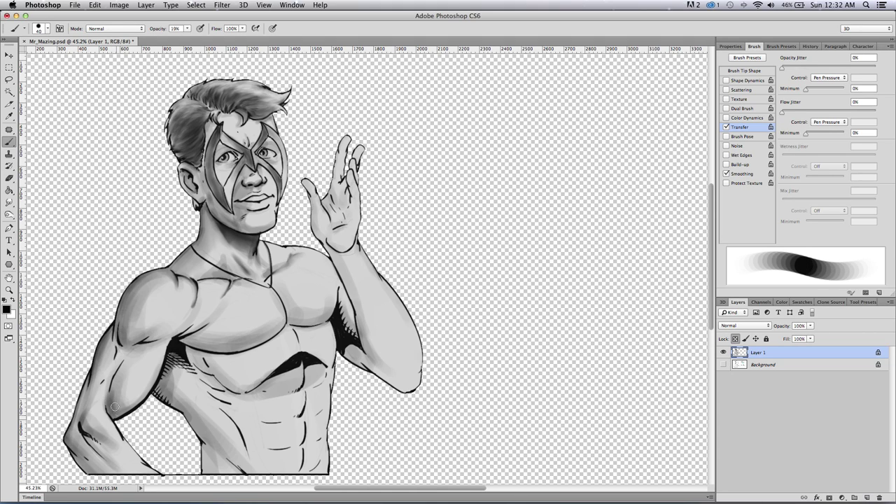
{"action": "key", "text": "bracketleft"}
{"action": "key", "text": "bracketleft"}
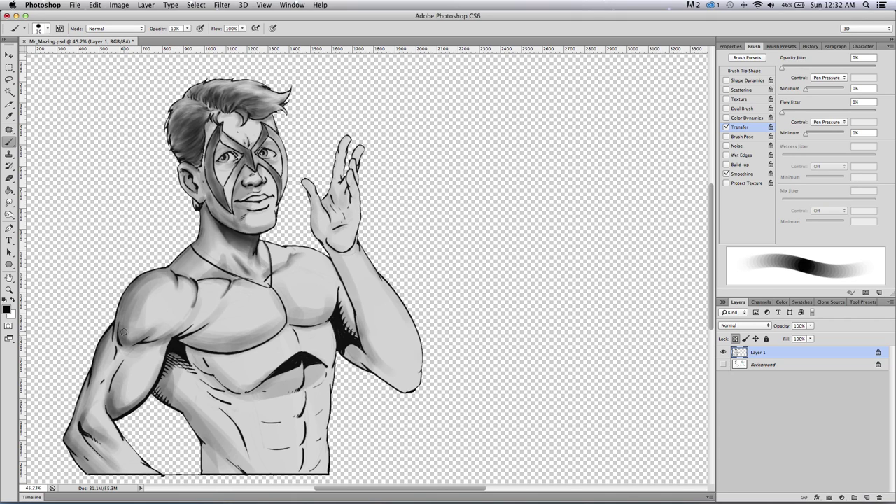
{"action": "key", "text": "bracketright"}
{"action": "key", "text": "bracketright"}
{"action": "key", "text": "bracketright"}
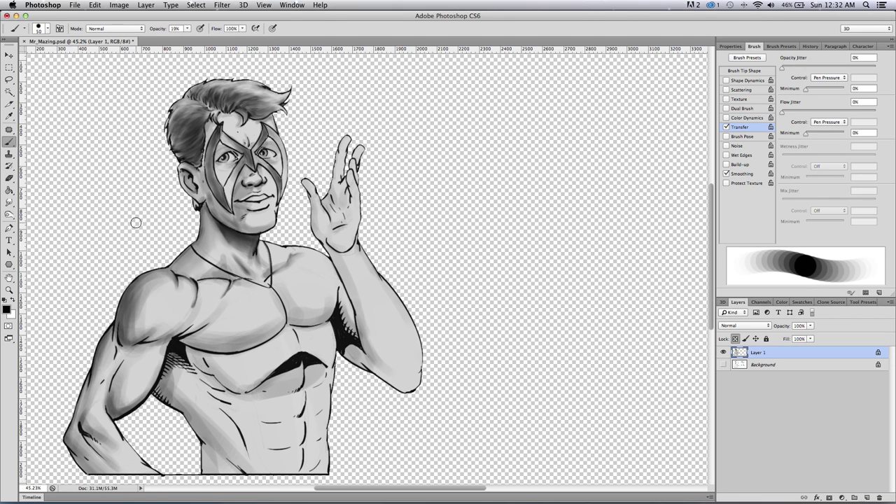
Blend the shading on the chest and beside the shoulder with the Smudge tool.
{"action": "left_click", "coordinate": [10, 203]}
{"action": "key", "text": "bracketleft"}
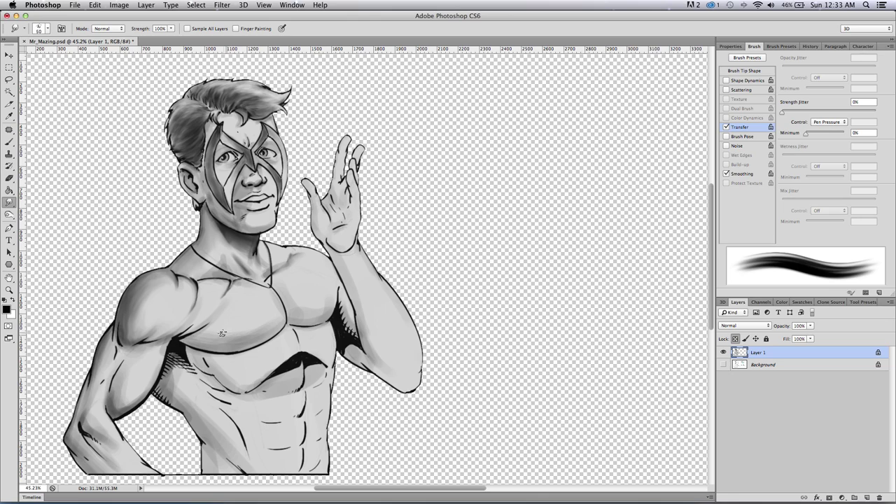
{"action": "key", "text": "bracketright"}
Darken the whole figure with an even gray tone using a very large marker brush at 19% opacity.
{"action": "left_click", "coordinate": [9, 142]}
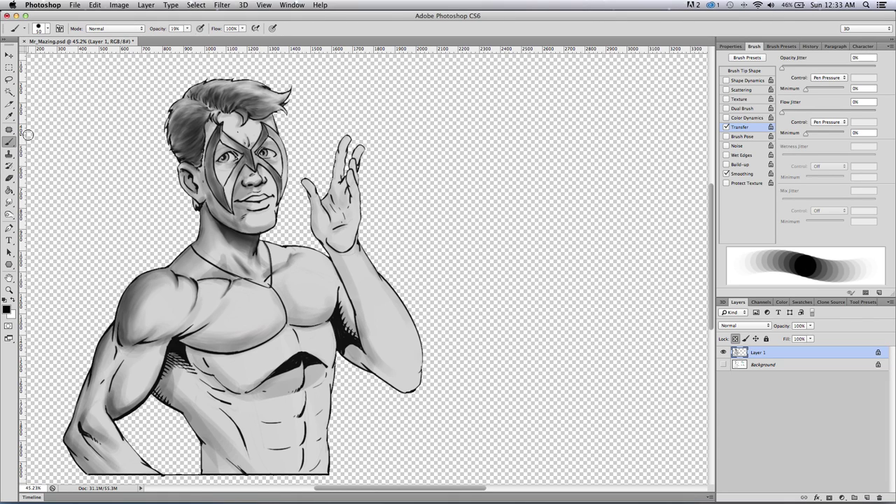
{"action": "key", "text": "bracketright"}
{"action": "key", "text": "bracketright"}
{"action": "key", "text": "bracketright"}
{"action": "key", "text": "bracketright"}
{"action": "key", "text": "bracketright"}
{"action": "key", "text": "bracketright"}
{"action": "mouse_move", "coordinate": [84, 310]}
{"action": "left_mouse_down"}
{"action": "mouse_move", "coordinate": [177, 483]}
{"action": "mouse_move", "coordinate": [238, 383]}
{"action": "mouse_move", "coordinate": [268, 437]}
{"action": "mouse_move", "coordinate": [354, 476]}
{"action": "left_mouse_up"}
{"action": "left_click_drag", "start_coordinate": [371, 210], "coordinate": [410, 430]}
Set the brush opacity to 40% and paint a darker shadow on the lowered arm's outer shoulder at 60 to 100 px.
{"action": "key", "text": "bracketleft"}
{"action": "key", "text": "bracketleft"}
{"action": "key", "text": "bracketleft"}
{"action": "key", "text": "bracketleft"}
{"action": "key", "text": "bracketleft"}
{"action": "key", "text": "bracketleft"}
{"action": "key", "text": "bracketleft"}
{"action": "key", "text": "bracketleft"}
{"action": "key", "text": "bracketleft"}
{"action": "key", "text": "bracketleft"}
{"action": "key", "text": "bracketleft"}
{"action": "key", "text": "bracketleft"}
{"action": "key", "text": "bracketleft"}
{"action": "key", "text": "bracketleft"}
{"action": "key", "text": "bracketleft"}
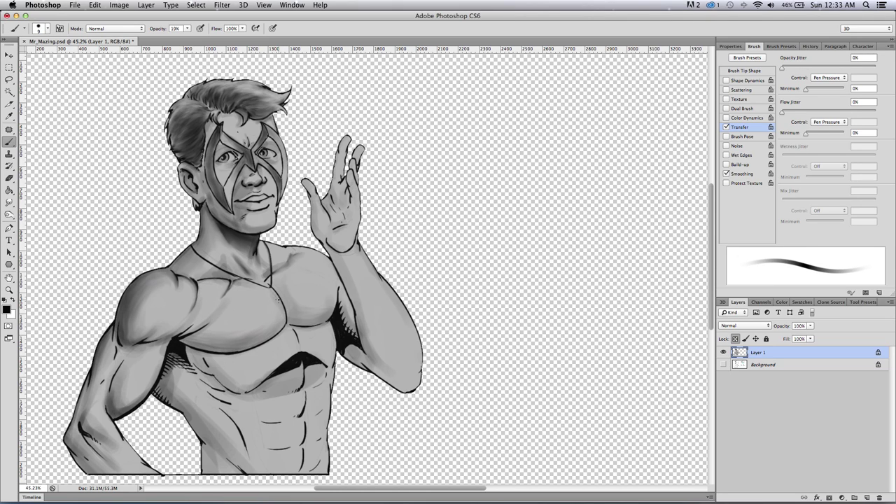
{"action": "left_click_drag", "start_coordinate": [188, 29], "coordinate": [198, 34]}
{"action": "key", "text": "bracketright"}
{"action": "key", "text": "bracketright"}
{"action": "key", "text": "bracketright"}
{"action": "key", "text": "bracketright"}
{"action": "key", "text": "bracketright"}
{"action": "key", "text": "bracketright"}
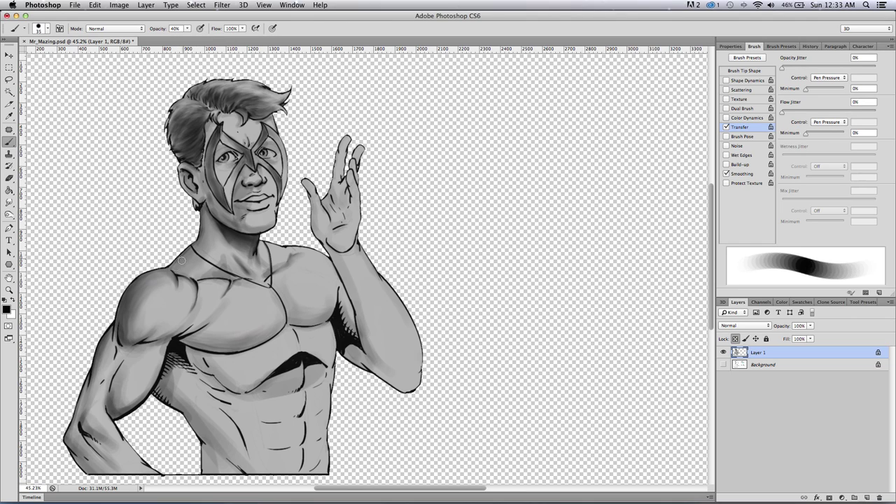
{"action": "key", "text": "bracketright"}
{"action": "key", "text": "bracketright"}
{"action": "key", "text": "bracketright"}
{"action": "key", "text": "bracketright"}
{"action": "key", "text": "bracketright"}
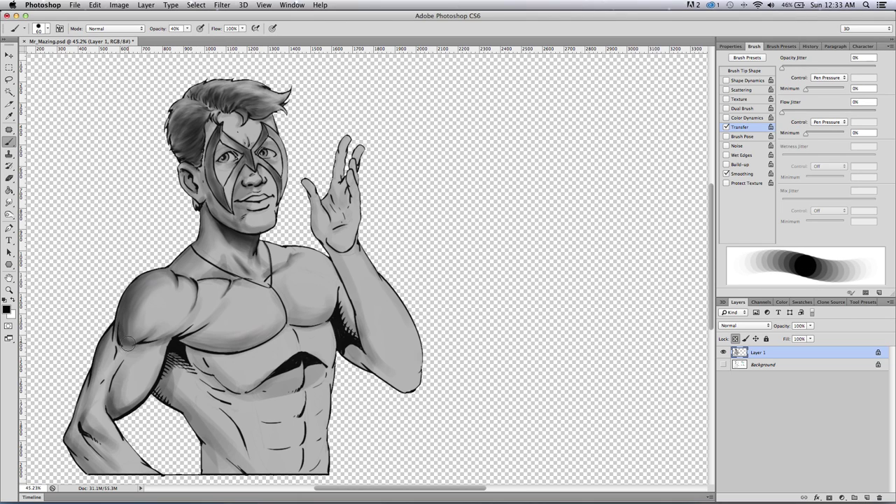
{"action": "left_click_drag", "start_coordinate": [141, 342], "coordinate": [139, 293]}
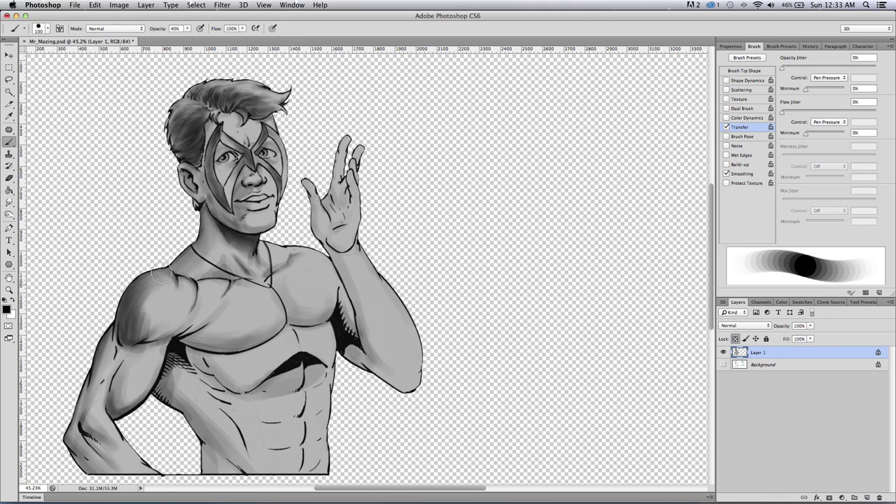
Extend the dark shadow up and across the rounded shoulder with the marker brush at up to 150 px.
{"action": "key", "text": "bracketleft"}
{"action": "mouse_move", "coordinate": [140, 334]}
{"action": "left_mouse_down"}
{"action": "mouse_move", "coordinate": [129, 292]}
{"action": "mouse_move", "coordinate": [158, 332]}
{"action": "mouse_move", "coordinate": [143, 336]}
{"action": "left_mouse_up"}
{"action": "key", "text": "bracketright"}
{"action": "key", "text": "bracketright"}
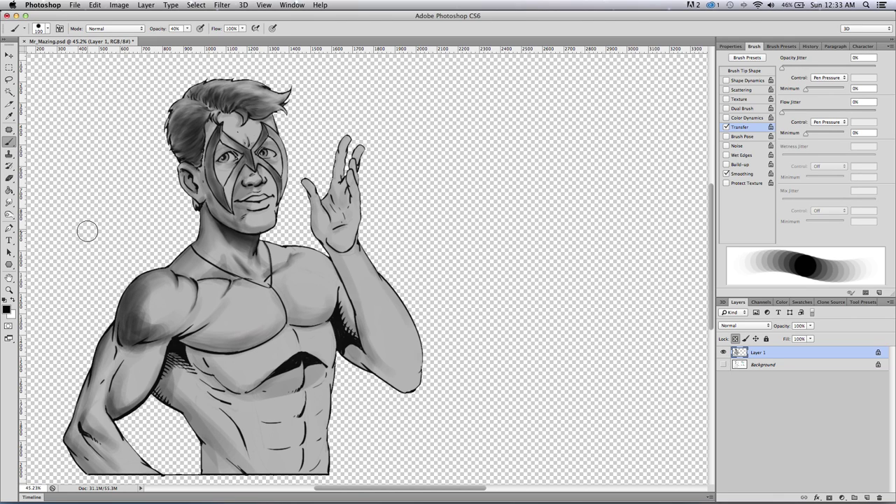
{"action": "key", "text": "bracketleft"}
{"action": "key", "text": "bracketright"}
{"action": "mouse_move", "coordinate": [152, 323]}
{"action": "left_mouse_down"}
{"action": "mouse_move", "coordinate": [186, 310]}
{"action": "mouse_move", "coordinate": [131, 327]}
{"action": "left_mouse_up"}
{"action": "key", "text": "bracketright"}
{"action": "key", "text": "bracketright"}
{"action": "left_click_drag", "start_coordinate": [148, 290], "coordinate": [143, 299]}
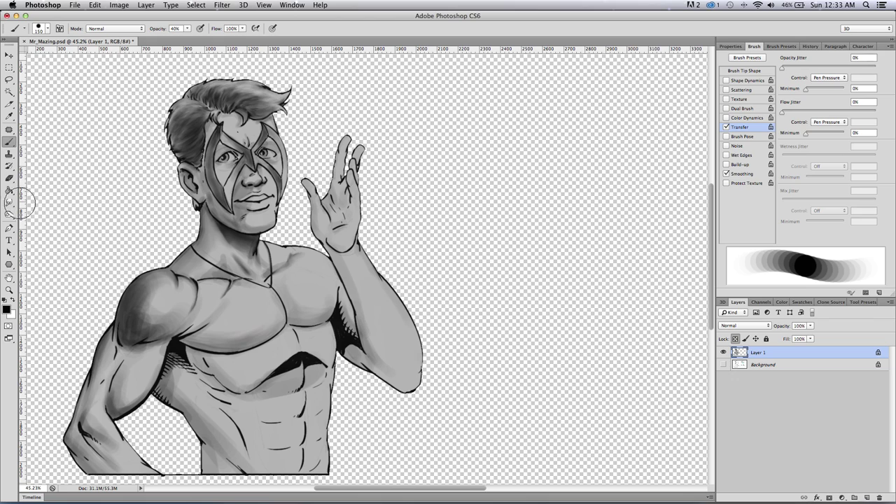
Smooth the dark shoulder shadow with the Smudge tool, using the Blending Brush - Smooth tip at 45 to 50 px.
{"action": "left_click", "coordinate": [9, 202]}
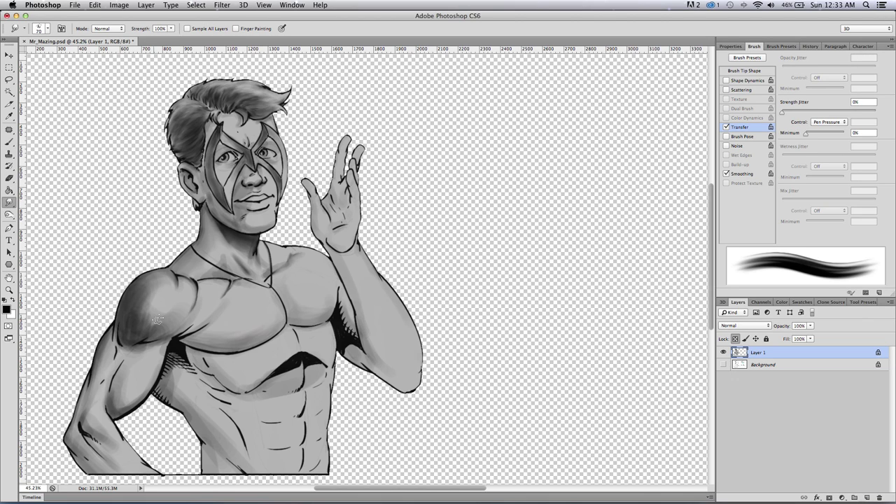
{"action": "left_click", "coordinate": [49, 28]}
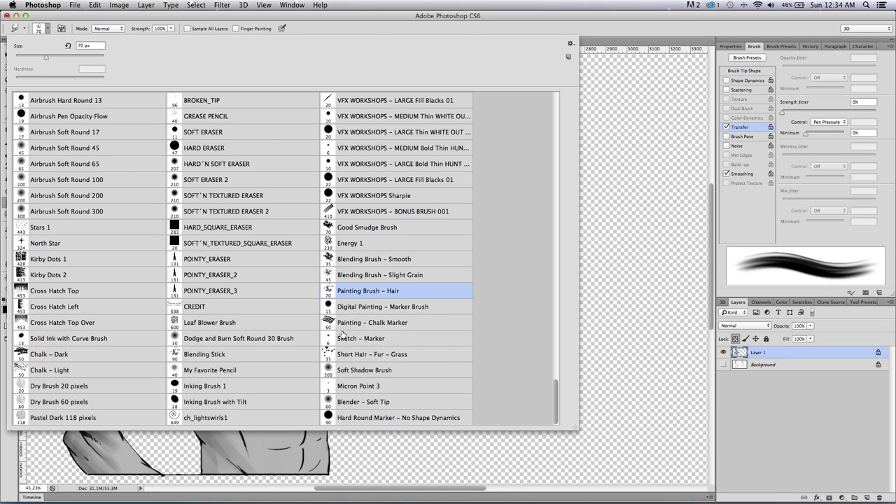
{"action": "left_click", "coordinate": [362, 256]}
{"action": "left_click", "coordinate": [715, 253]}
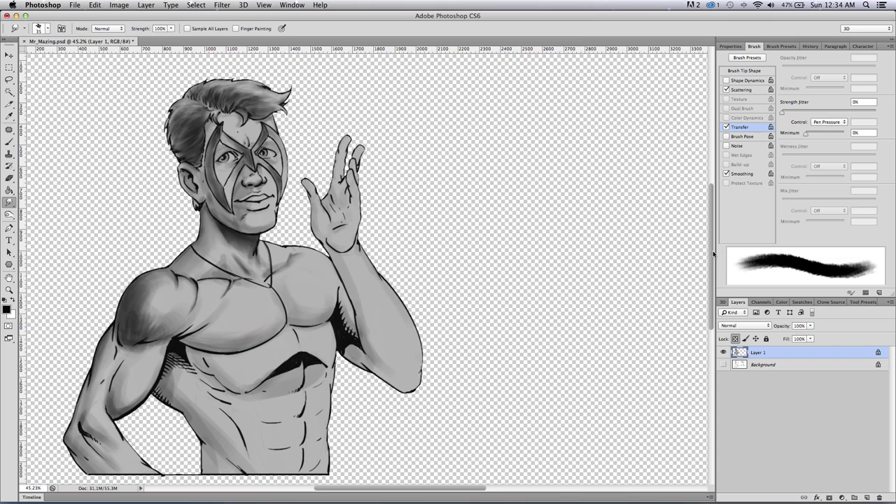
{"action": "key", "text": "bracketright"}
{"action": "key", "text": "bracketright"}
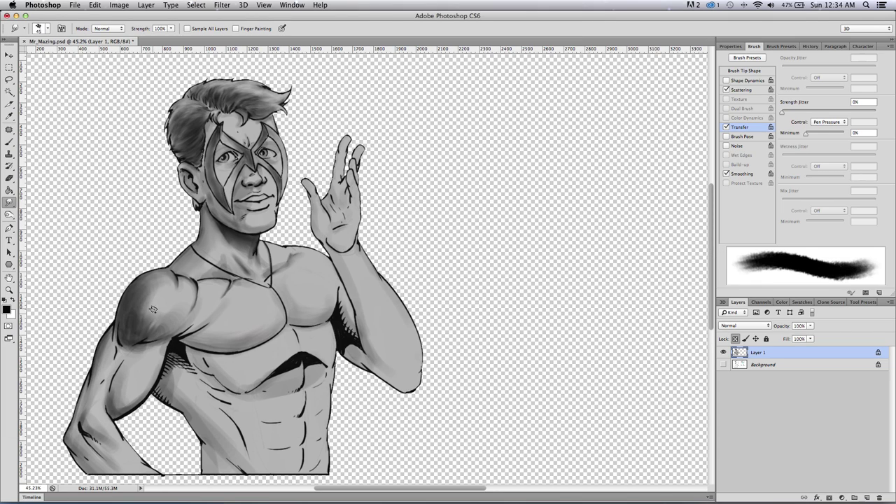
{"action": "key", "text": "bracketright"}
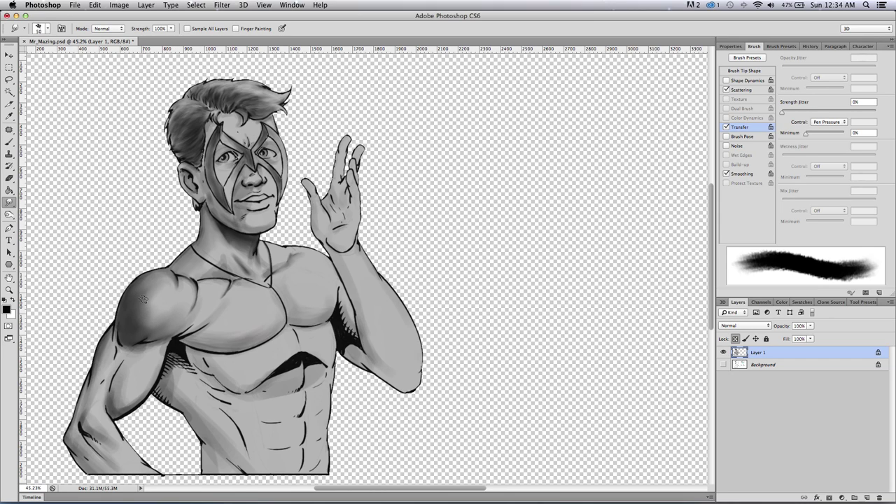
Blend the crease between shoulder and chest and the shoulder's lower edge, reducing the smudge tip from 45 to 25 px.
{"action": "key", "text": "bracketleft"}
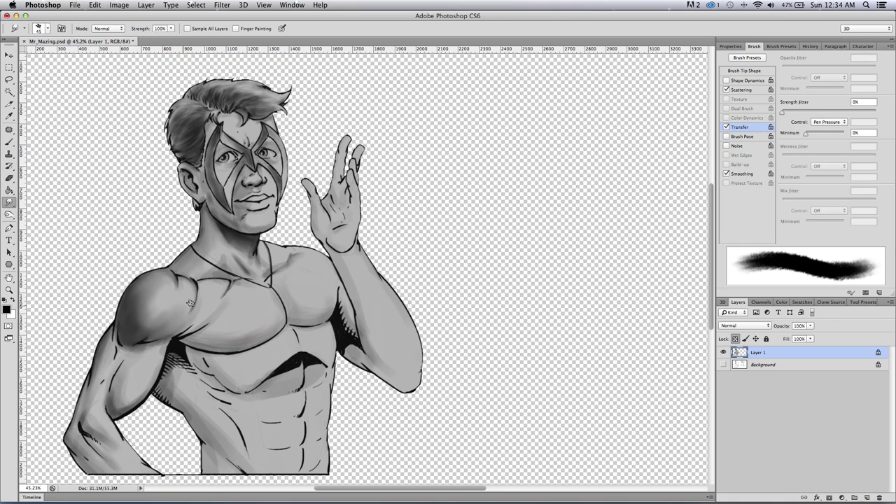
{"action": "key", "text": "bracketleft"}
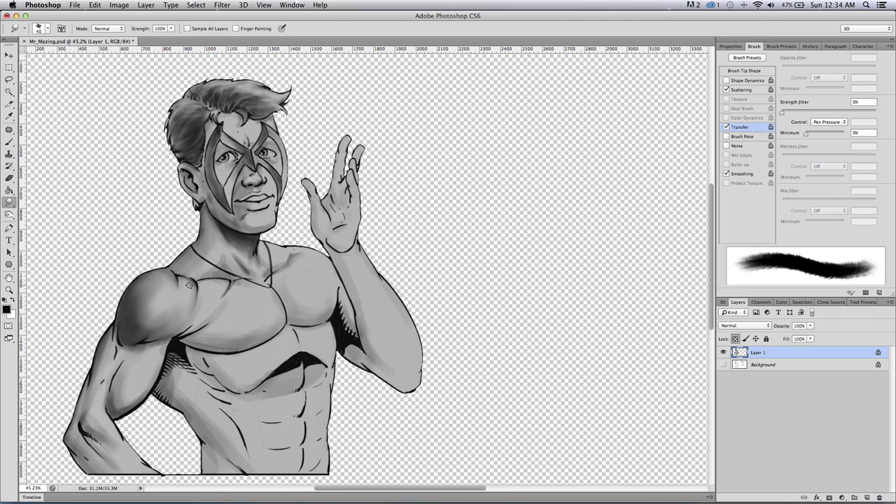
{"action": "key", "text": "bracketleft"}
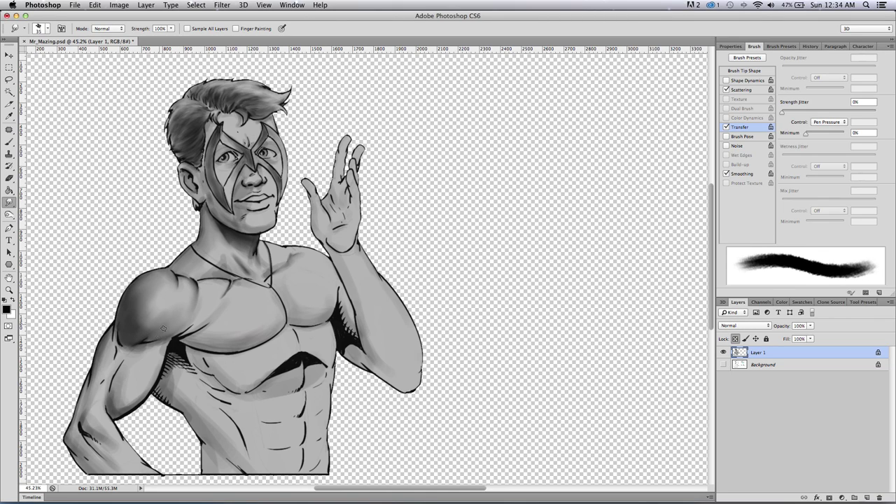
{"action": "key", "text": "bracketleft"}
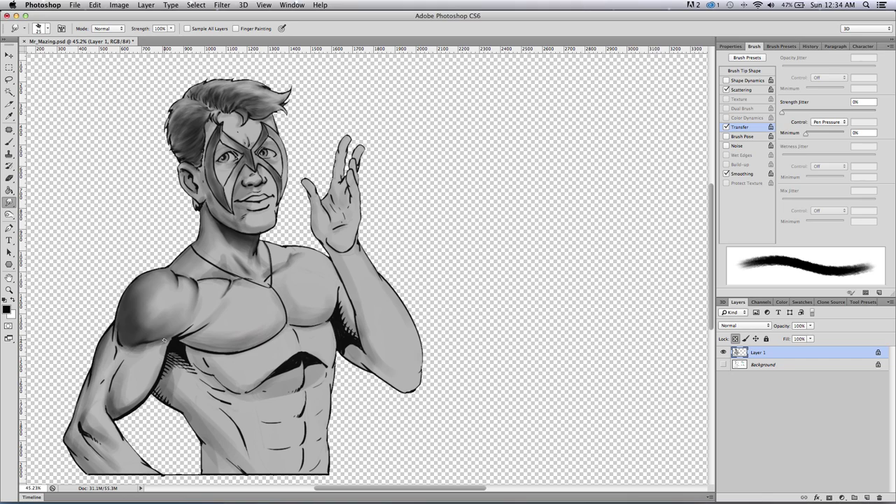
Blend the shading on the lowered arm's biceps and upper arm with the smudge tip at 30 and 35 px.
{"action": "key", "text": "bracketright"}
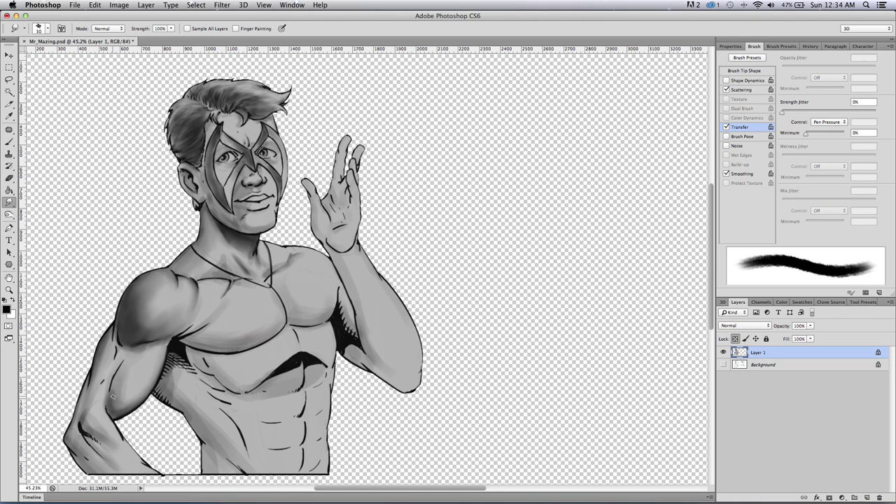
{"action": "left_click_drag", "start_coordinate": [118, 371], "coordinate": [111, 387]}
{"action": "key", "text": "bracketright"}
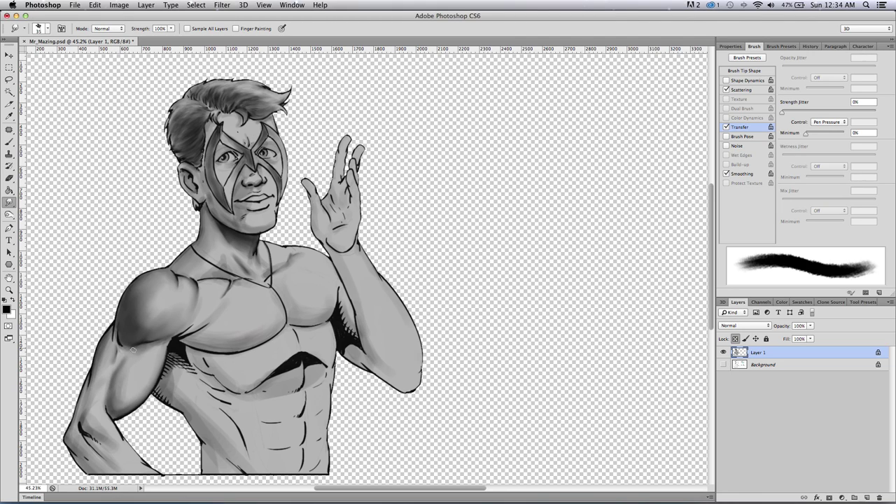
Smooth the elbow and forearm shading of the lowered arm with the smudge tip at 30 and 25 px.
{"action": "key", "text": "bracketleft"}
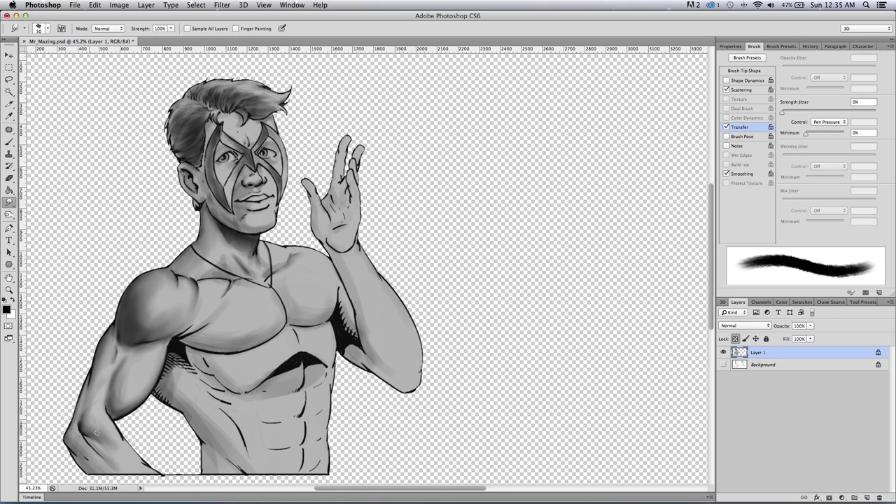
{"action": "key", "text": "bracketleft"}
{"action": "left_click_drag", "start_coordinate": [112, 426], "coordinate": [123, 443]}
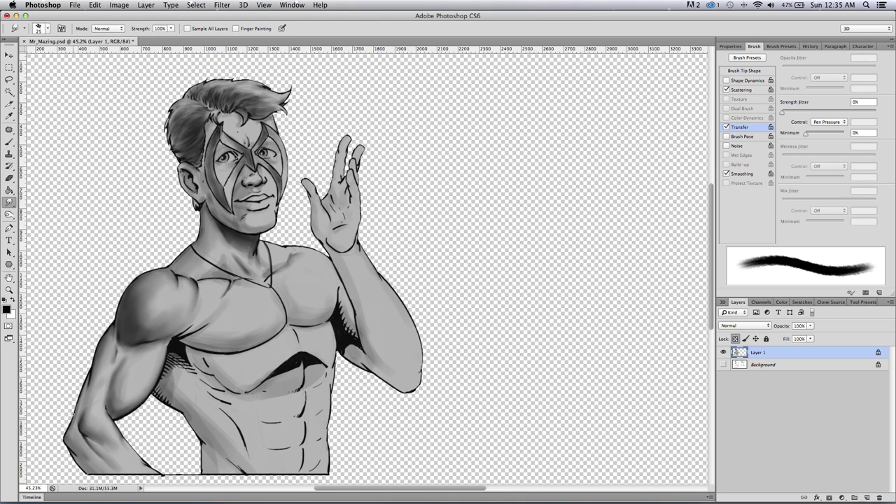
Refine the blending on the outer upper arm, biceps and middle of the shoulder at 25 to 35 px.
{"action": "key", "text": "bracketright"}
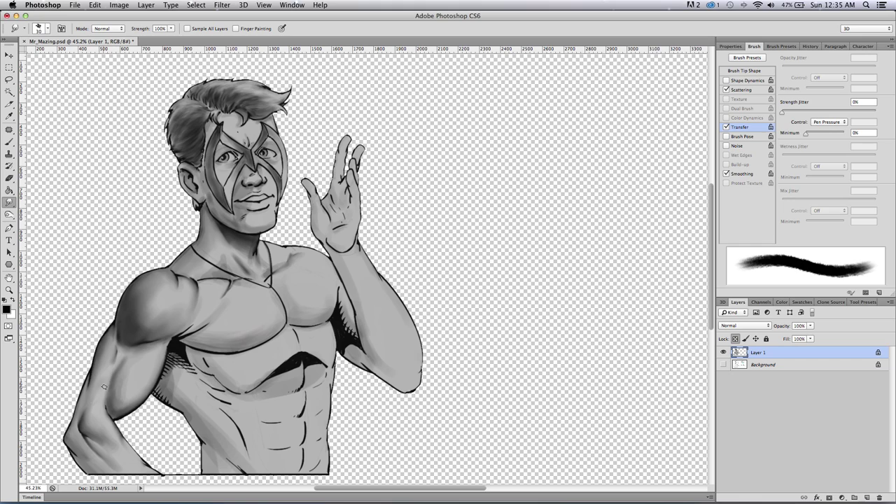
{"action": "key", "text": "bracketright"}
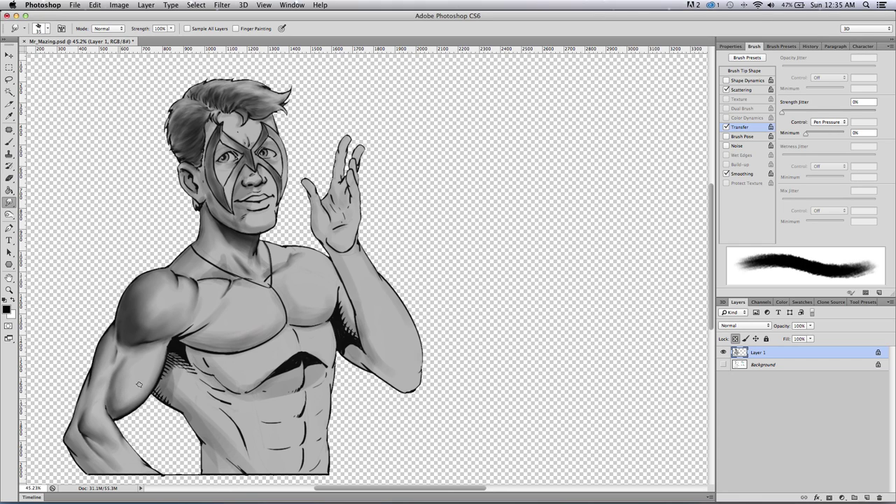
{"action": "key", "text": "bracketleft"}
{"action": "key", "text": "bracketleft"}
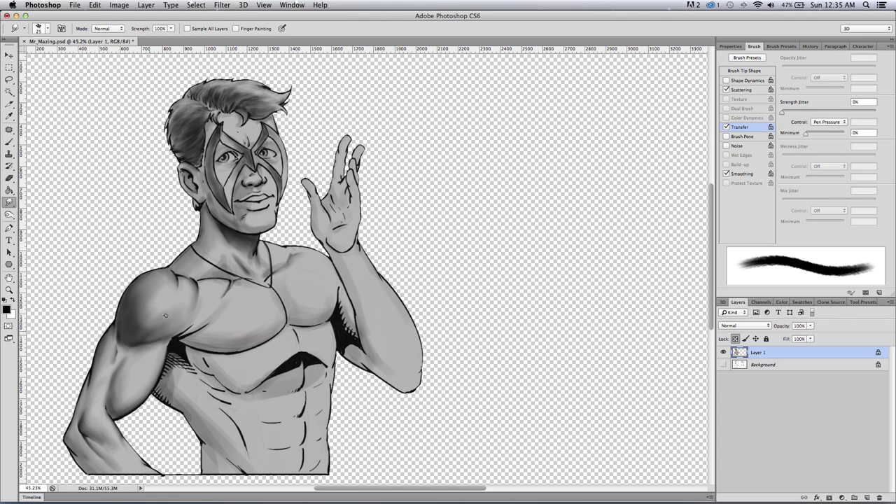
{"action": "key", "text": "bracketright"}
{"action": "key", "text": "bracketright"}
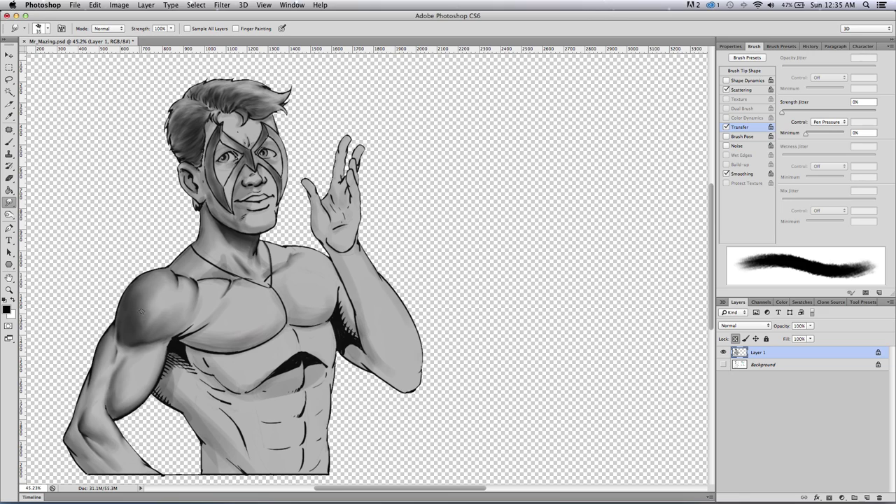
Blend the shadows along the neck, necklace line and collarbones with the smudge tip at 25 to 35 px.
{"action": "key", "text": "bracketleft"}
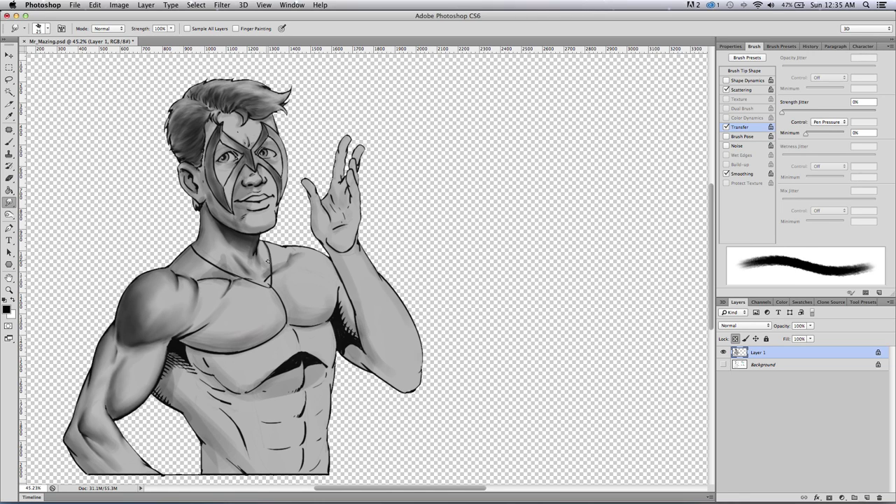
{"action": "key", "text": "bracketright"}
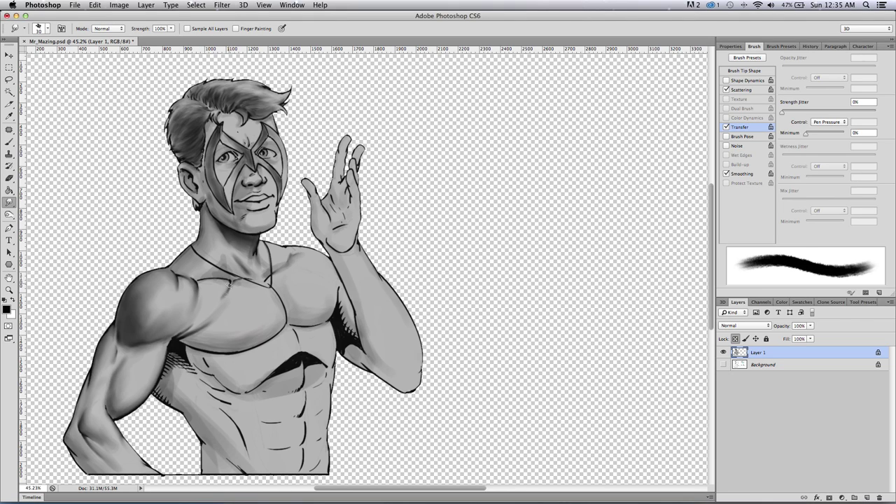
{"action": "key", "text": "bracketright"}
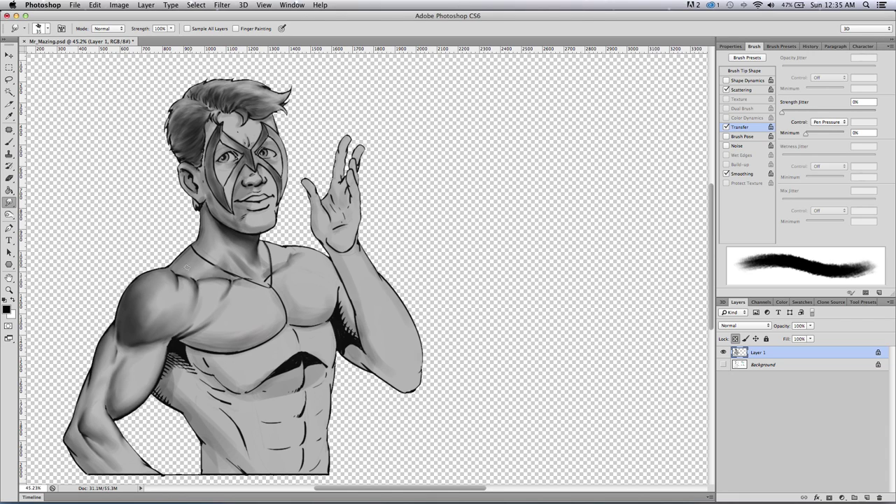
Smooth the shoulder's lower part and smudge the hatching below the armpit into soft shading at 45 px.
{"action": "key", "text": "bracketright"}
{"action": "key", "text": "bracketright"}
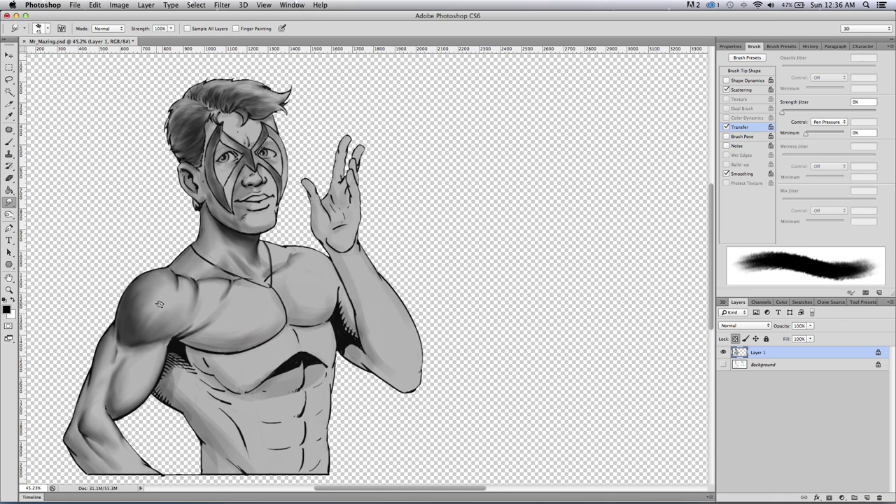
{"action": "mouse_move", "coordinate": [162, 323]}
{"action": "left_mouse_down"}
{"action": "mouse_move", "coordinate": [178, 304]}
{"action": "mouse_move", "coordinate": [168, 335]}
{"action": "left_mouse_up"}
{"action": "mouse_move", "coordinate": [168, 378]}
{"action": "left_mouse_down"}
{"action": "mouse_move", "coordinate": [171, 357]}
{"action": "mouse_move", "coordinate": [192, 375]}
{"action": "mouse_move", "coordinate": [175, 371]}
{"action": "mouse_move", "coordinate": [164, 381]}
{"action": "mouse_move", "coordinate": [159, 394]}
{"action": "mouse_move", "coordinate": [171, 403]}
{"action": "mouse_move", "coordinate": [161, 385]}
{"action": "mouse_move", "coordinate": [169, 396]}
{"action": "mouse_move", "coordinate": [182, 383]}
{"action": "left_mouse_up"}
Blend the rib and lower chest shadows and the inner chest edge with the smudge tip at 40 and 35 px.
{"action": "key", "text": "bracketleft"}
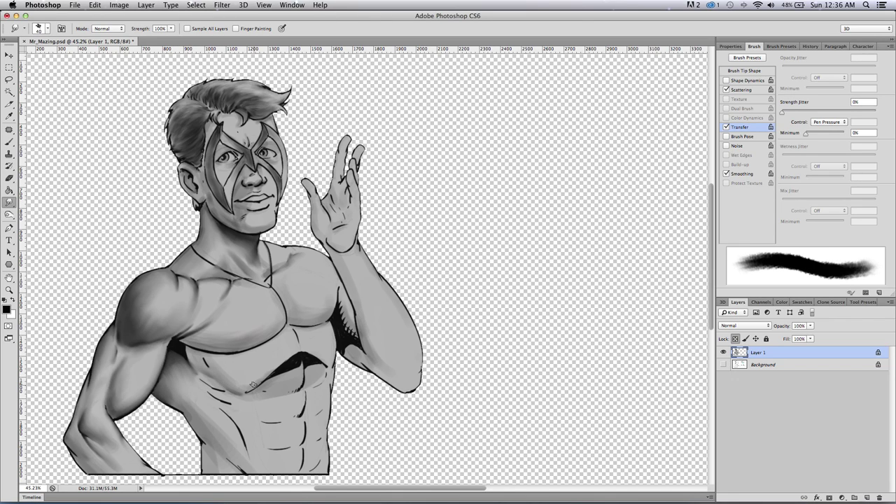
{"action": "mouse_move", "coordinate": [221, 389]}
{"action": "left_mouse_down"}
{"action": "mouse_move", "coordinate": [198, 378]}
{"action": "mouse_move", "coordinate": [224, 402]}
{"action": "left_mouse_up"}
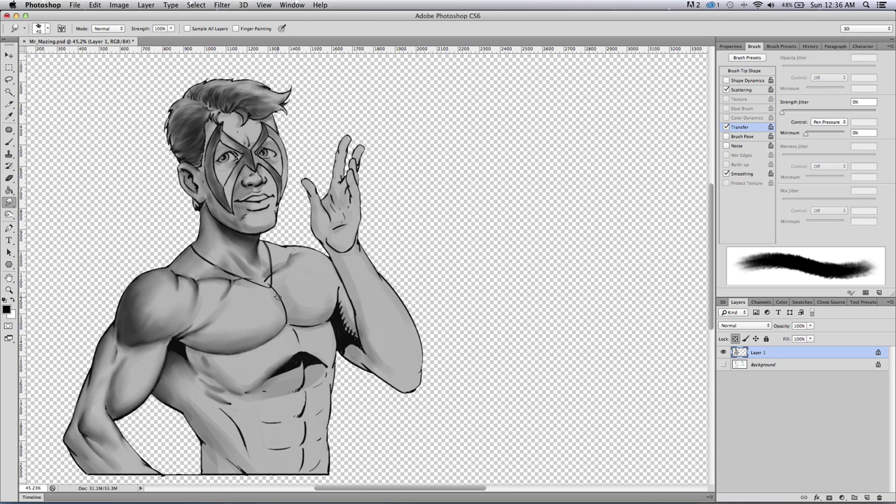
{"action": "key", "text": "bracketleft"}
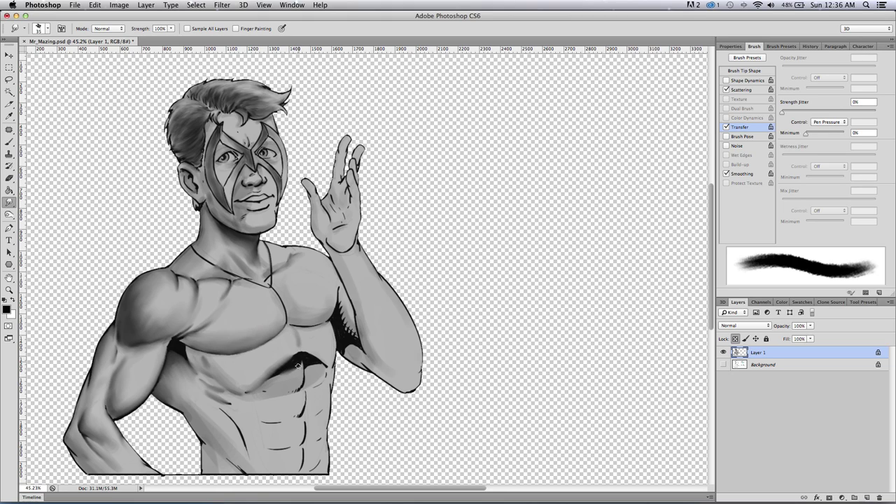
Blend the ink lines and shadows of the rib arch and abdominals at 35 px, and smooth the shoulder at 45 px.
{"action": "mouse_move", "coordinate": [306, 370]}
{"action": "left_mouse_down"}
{"action": "mouse_move", "coordinate": [302, 384]}
{"action": "mouse_move", "coordinate": [280, 393]}
{"action": "left_mouse_up"}
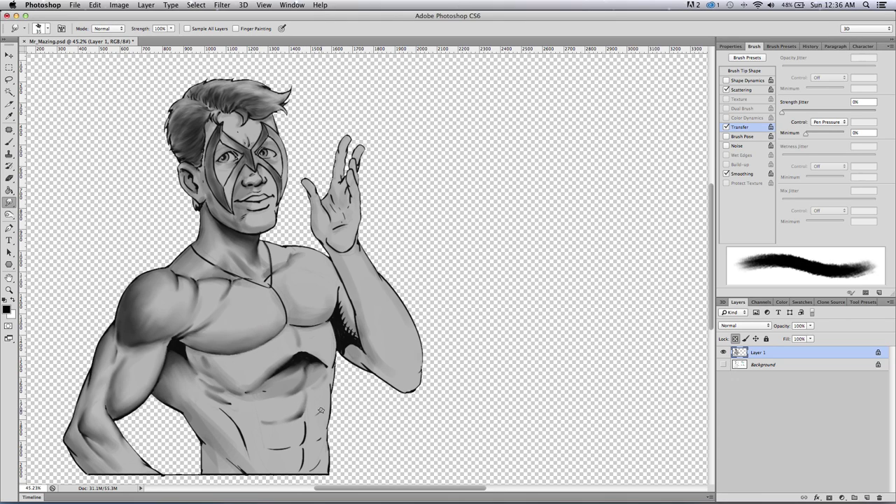
{"action": "left_click_drag", "start_coordinate": [303, 452], "coordinate": [296, 473]}
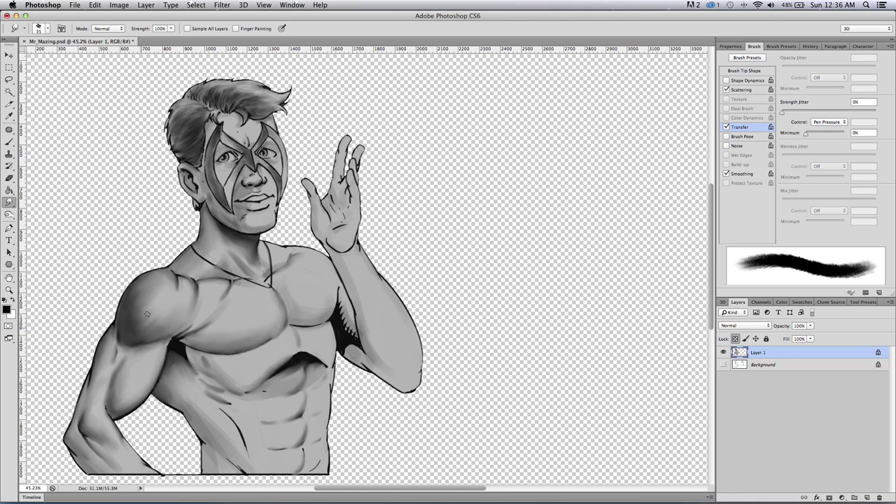
{"action": "key", "text": "bracketright"}
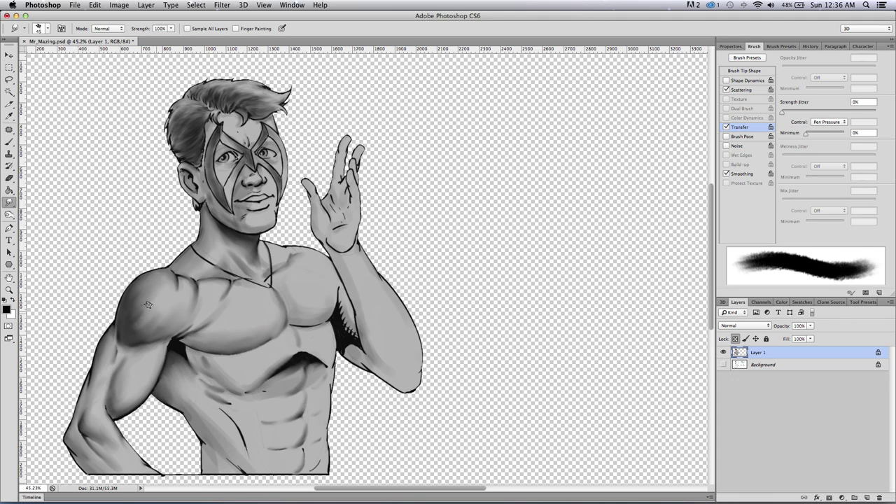
Shade the elbow and forearm of the lowered arm in gray with the Brush tool, using tips of about 50 px.
{"action": "left_click", "coordinate": [9, 141]}
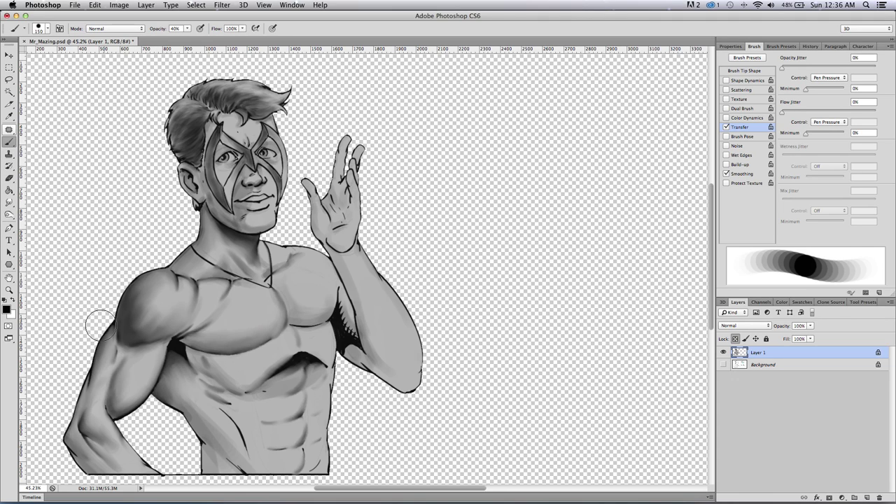
{"action": "key", "text": "bracketleft"}
{"action": "key", "text": "bracketleft"}
{"action": "key", "text": "bracketleft"}
{"action": "key", "text": "bracketleft"}
{"action": "key", "text": "bracketleft"}
{"action": "key", "text": "bracketleft"}
{"action": "mouse_move", "coordinate": [86, 432]}
{"action": "left_mouse_down"}
{"action": "mouse_move", "coordinate": [94, 449]}
{"action": "mouse_move", "coordinate": [114, 454]}
{"action": "mouse_move", "coordinate": [123, 477]}
{"action": "left_mouse_up"}
{"action": "key", "text": "bracketright"}
{"action": "key", "text": "bracketright"}
{"action": "key", "text": "bracketright"}
{"action": "key", "text": "bracketright"}
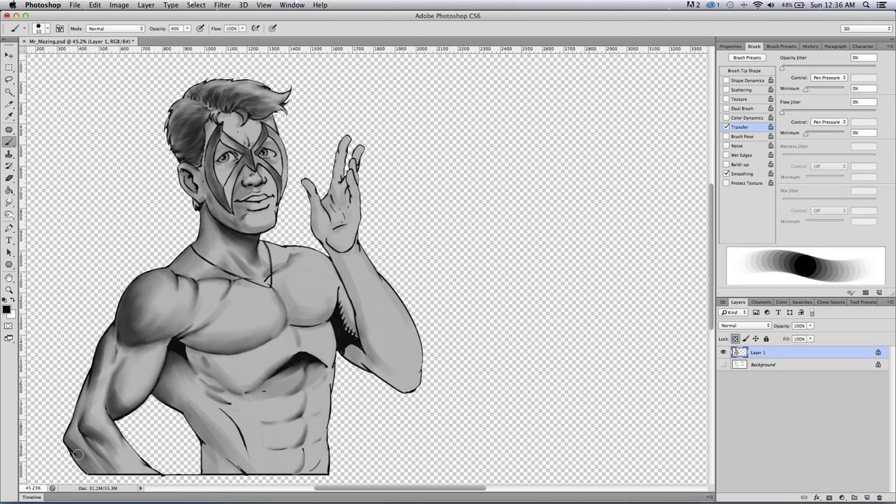
{"action": "key", "text": "bracketleft"}
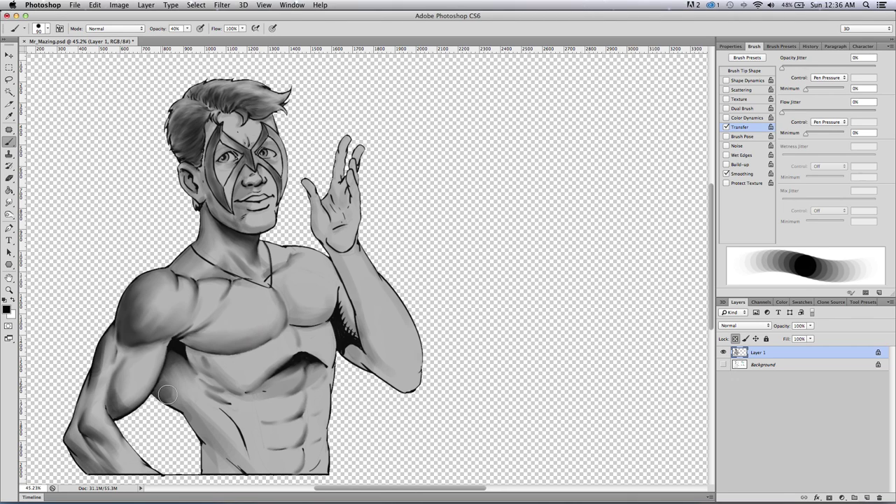
Paint gray shadows along the side of the torso, the waist and the ribs with the 40% opacity brush.
{"action": "left_click_drag", "start_coordinate": [200, 447], "coordinate": [209, 466]}
{"action": "left_click_drag", "start_coordinate": [216, 405], "coordinate": [234, 423]}
{"action": "mouse_move", "coordinate": [230, 416]}
{"action": "left_mouse_down"}
{"action": "mouse_move", "coordinate": [255, 463]}
{"action": "mouse_move", "coordinate": [305, 431]}
{"action": "mouse_move", "coordinate": [250, 448]}
{"action": "mouse_move", "coordinate": [324, 427]}
{"action": "mouse_move", "coordinate": [279, 434]}
{"action": "mouse_move", "coordinate": [240, 388]}
{"action": "mouse_move", "coordinate": [294, 390]}
{"action": "mouse_move", "coordinate": [312, 369]}
{"action": "mouse_move", "coordinate": [263, 337]}
{"action": "mouse_move", "coordinate": [183, 339]}
{"action": "left_mouse_up"}
{"action": "key", "text": "bracketleft"}
{"action": "key", "text": "bracketleft"}
{"action": "key", "text": "bracketright"}
{"action": "key", "text": "bracketright"}
{"action": "key", "text": "bracketright"}
Brush gray shadows over both chest muscles, the area beside the raised arm and the palm's edge.
{"action": "mouse_move", "coordinate": [247, 337]}
{"action": "left_mouse_down"}
{"action": "mouse_move", "coordinate": [186, 318]}
{"action": "mouse_move", "coordinate": [213, 321]}
{"action": "mouse_move", "coordinate": [198, 334]}
{"action": "mouse_move", "coordinate": [207, 287]}
{"action": "left_mouse_up"}
{"action": "key", "text": "bracketright"}
{"action": "mouse_move", "coordinate": [296, 315]}
{"action": "left_mouse_down"}
{"action": "mouse_move", "coordinate": [335, 272]}
{"action": "mouse_move", "coordinate": [355, 355]}
{"action": "mouse_move", "coordinate": [346, 308]}
{"action": "mouse_move", "coordinate": [351, 335]}
{"action": "mouse_move", "coordinate": [381, 373]}
{"action": "mouse_move", "coordinate": [364, 336]}
{"action": "mouse_move", "coordinate": [406, 392]}
{"action": "mouse_move", "coordinate": [357, 321]}
{"action": "mouse_move", "coordinate": [357, 366]}
{"action": "mouse_move", "coordinate": [351, 350]}
{"action": "mouse_move", "coordinate": [341, 305]}
{"action": "mouse_move", "coordinate": [366, 337]}
{"action": "mouse_move", "coordinate": [332, 252]}
{"action": "left_mouse_up"}
{"action": "key", "text": "bracketleft"}
{"action": "left_click_drag", "start_coordinate": [307, 220], "coordinate": [328, 241]}
Shade the palm and fingers of the raised hand with a smaller brush tip, down to 30 px.
{"action": "key", "text": "bracketleft"}
{"action": "key", "text": "bracketleft"}
{"action": "key", "text": "bracketleft"}
{"action": "key", "text": "bracketleft"}
{"action": "key", "text": "bracketleft"}
{"action": "key", "text": "bracketleft"}
{"action": "key", "text": "bracketleft"}
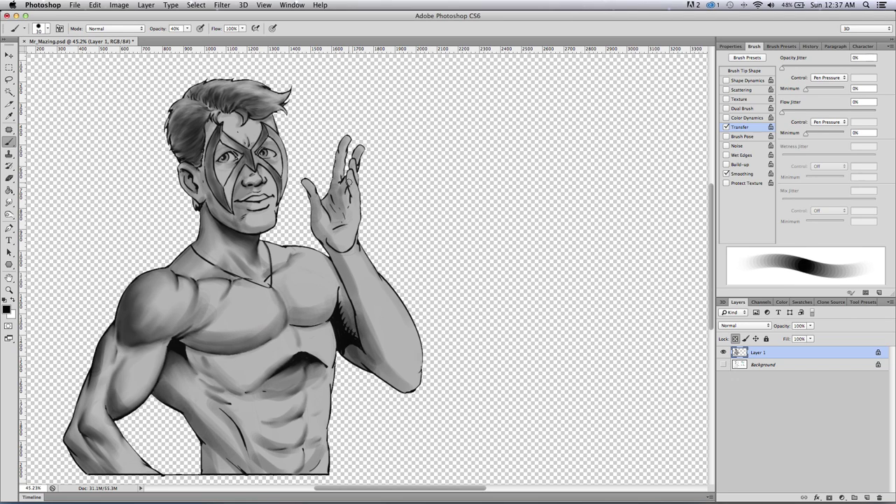
Add brush shading to the face mask, ear and hair with tips reduced from 40 to 9 px.
{"action": "key", "text": "bracketright"}
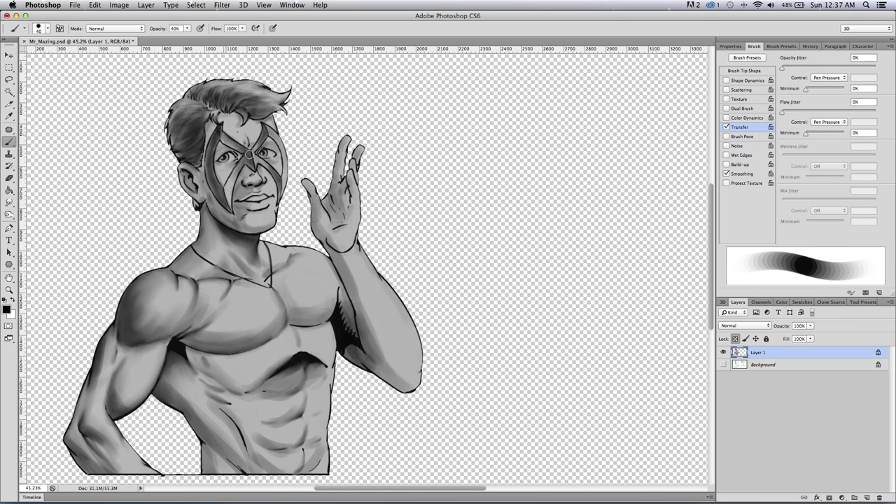
{"action": "key", "text": "bracketleft"}
{"action": "key", "text": "bracketleft"}
{"action": "key", "text": "bracketleft"}
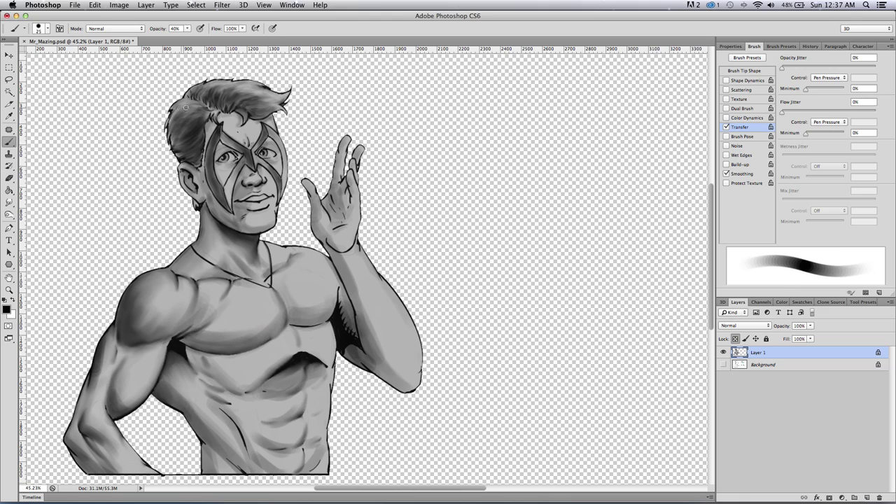
{"action": "key", "text": "bracketleft"}
{"action": "key", "text": "bracketleft"}
{"action": "key", "text": "bracketleft"}
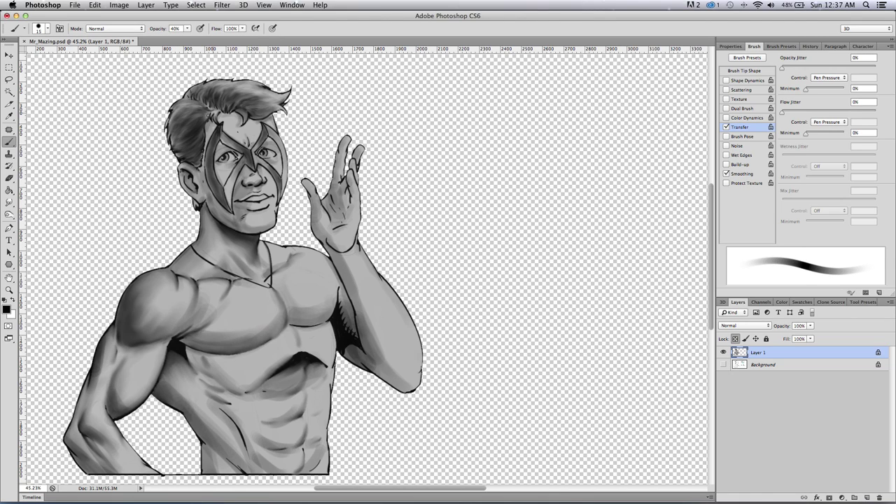
{"action": "key", "text": "bracketleft"}
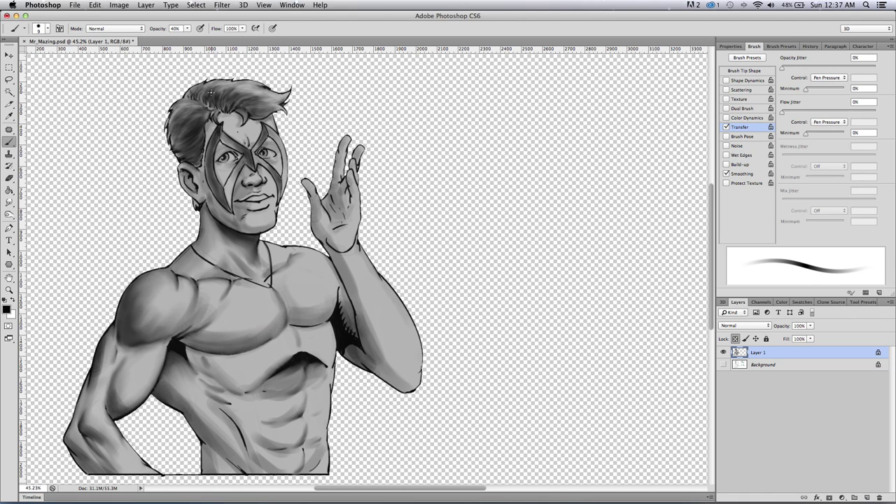
Paint shadows around the ear and along the jaw with the brush at 25 and 30 px.
{"action": "key", "text": "bracketright"}
{"action": "key", "text": "bracketright"}
{"action": "key", "text": "bracketright"}
{"action": "key", "text": "bracketright"}
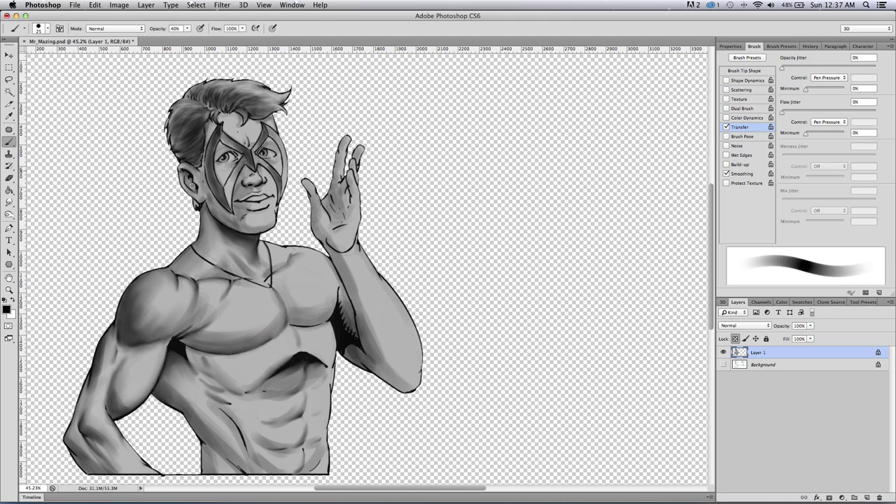
{"action": "key", "text": "bracketright"}
{"action": "key", "text": "bracketright"}
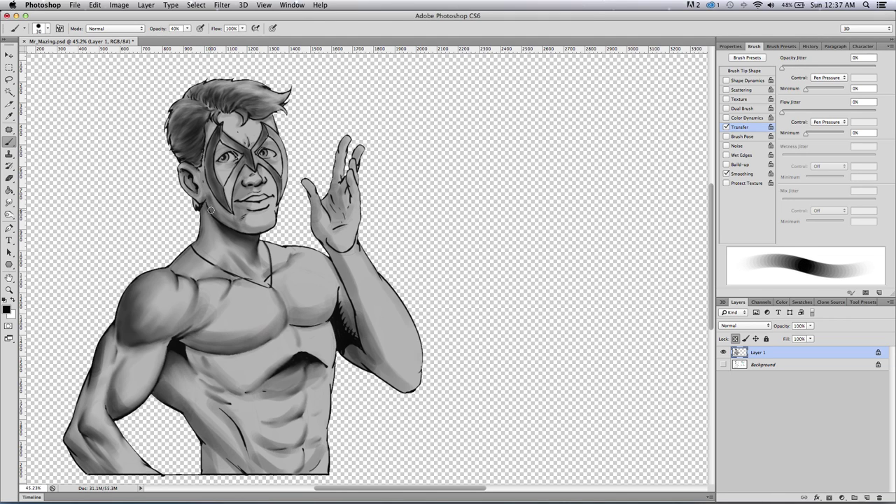
Darken the whole figure's skin and hair with broad black strokes at 125 px and 40% opacity.
{"action": "key", "text": "bracketright"}
{"action": "key", "text": "bracketright"}
{"action": "key", "text": "bracketright"}
{"action": "key", "text": "bracketright"}
{"action": "key", "text": "bracketright"}
{"action": "key", "text": "bracketright"}
{"action": "key", "text": "bracketright"}
{"action": "key", "text": "bracketright"}
{"action": "key", "text": "bracketright"}
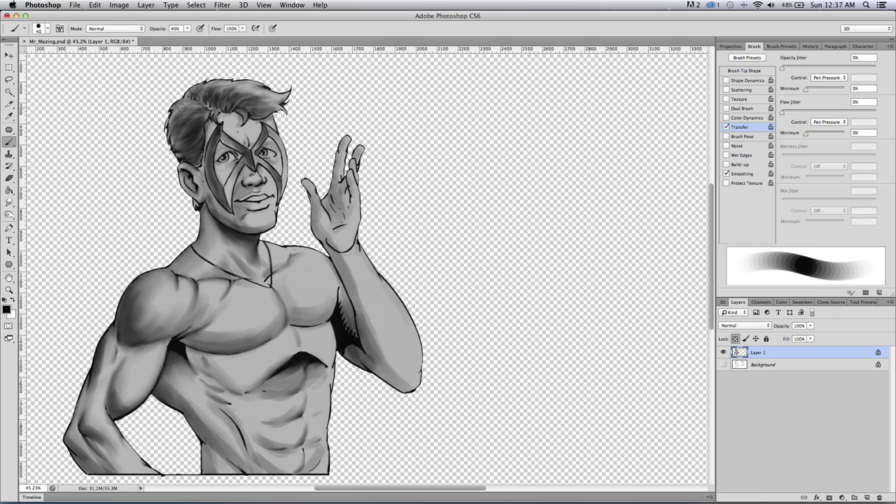
{"action": "mouse_move", "coordinate": [219, 203]}
{"action": "left_mouse_down"}
{"action": "mouse_move", "coordinate": [189, 78]}
{"action": "mouse_move", "coordinate": [251, 216]}
{"action": "mouse_move", "coordinate": [208, 74]}
{"action": "mouse_move", "coordinate": [271, 222]}
{"action": "mouse_move", "coordinate": [244, 89]}
{"action": "mouse_move", "coordinate": [282, 196]}
{"action": "mouse_move", "coordinate": [273, 94]}
{"action": "left_mouse_up"}
{"action": "mouse_move", "coordinate": [253, 226]}
{"action": "left_mouse_down"}
{"action": "mouse_move", "coordinate": [242, 260]}
{"action": "mouse_move", "coordinate": [203, 248]}
{"action": "mouse_move", "coordinate": [260, 269]}
{"action": "mouse_move", "coordinate": [246, 240]}
{"action": "mouse_move", "coordinate": [244, 275]}
{"action": "mouse_move", "coordinate": [176, 263]}
{"action": "mouse_move", "coordinate": [215, 289]}
{"action": "mouse_move", "coordinate": [281, 248]}
{"action": "mouse_move", "coordinate": [278, 281]}
{"action": "mouse_move", "coordinate": [297, 322]}
{"action": "mouse_move", "coordinate": [316, 315]}
{"action": "mouse_move", "coordinate": [331, 286]}
{"action": "mouse_move", "coordinate": [321, 219]}
{"action": "mouse_move", "coordinate": [357, 305]}
{"action": "mouse_move", "coordinate": [328, 154]}
{"action": "mouse_move", "coordinate": [366, 238]}
{"action": "mouse_move", "coordinate": [357, 149]}
{"action": "mouse_move", "coordinate": [390, 370]}
{"action": "mouse_move", "coordinate": [424, 370]}
{"action": "mouse_move", "coordinate": [381, 309]}
{"action": "mouse_move", "coordinate": [382, 381]}
{"action": "mouse_move", "coordinate": [352, 374]}
{"action": "mouse_move", "coordinate": [329, 348]}
{"action": "mouse_move", "coordinate": [334, 427]}
{"action": "mouse_move", "coordinate": [291, 339]}
{"action": "mouse_move", "coordinate": [299, 495]}
{"action": "mouse_move", "coordinate": [256, 315]}
{"action": "mouse_move", "coordinate": [271, 449]}
{"action": "mouse_move", "coordinate": [242, 366]}
{"action": "mouse_move", "coordinate": [212, 329]}
{"action": "mouse_move", "coordinate": [228, 467]}
{"action": "mouse_move", "coordinate": [163, 299]}
{"action": "mouse_move", "coordinate": [199, 476]}
{"action": "mouse_move", "coordinate": [134, 275]}
{"action": "mouse_move", "coordinate": [151, 369]}
{"action": "mouse_move", "coordinate": [142, 375]}
{"action": "mouse_move", "coordinate": [114, 321]}
{"action": "mouse_move", "coordinate": [117, 391]}
{"action": "mouse_move", "coordinate": [94, 444]}
{"action": "mouse_move", "coordinate": [92, 409]}
{"action": "mouse_move", "coordinate": [112, 431]}
{"action": "mouse_move", "coordinate": [121, 469]}
{"action": "mouse_move", "coordinate": [65, 401]}
{"action": "mouse_move", "coordinate": [138, 332]}
{"action": "mouse_move", "coordinate": [171, 373]}
{"action": "mouse_move", "coordinate": [184, 289]}
{"action": "mouse_move", "coordinate": [225, 297]}
{"action": "mouse_move", "coordinate": [213, 280]}
{"action": "mouse_move", "coordinate": [256, 301]}
{"action": "mouse_move", "coordinate": [278, 323]}
{"action": "mouse_move", "coordinate": [270, 264]}
{"action": "mouse_move", "coordinate": [285, 261]}
{"action": "mouse_move", "coordinate": [312, 366]}
{"action": "mouse_move", "coordinate": [301, 258]}
{"action": "mouse_move", "coordinate": [277, 219]}
{"action": "left_mouse_up"}
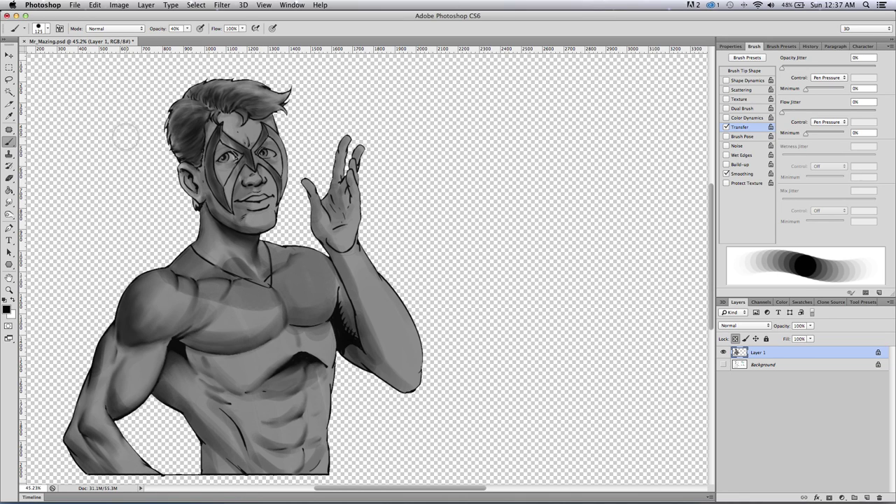
Blend the darkened chest and the raised hand, including the wrist line, with the Smudge tool at 50 to 30 px.
{"action": "left_click", "coordinate": [10, 203]}
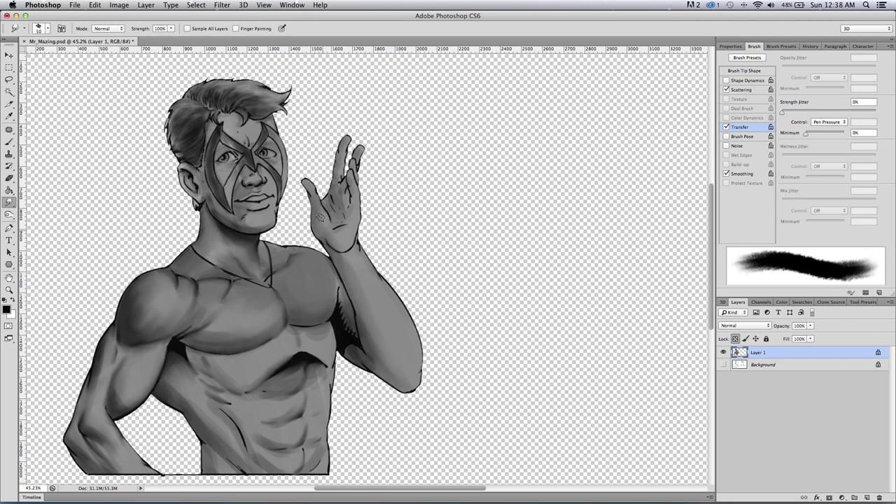
{"action": "key", "text": "bracketleft"}
{"action": "key", "text": "bracketleft"}
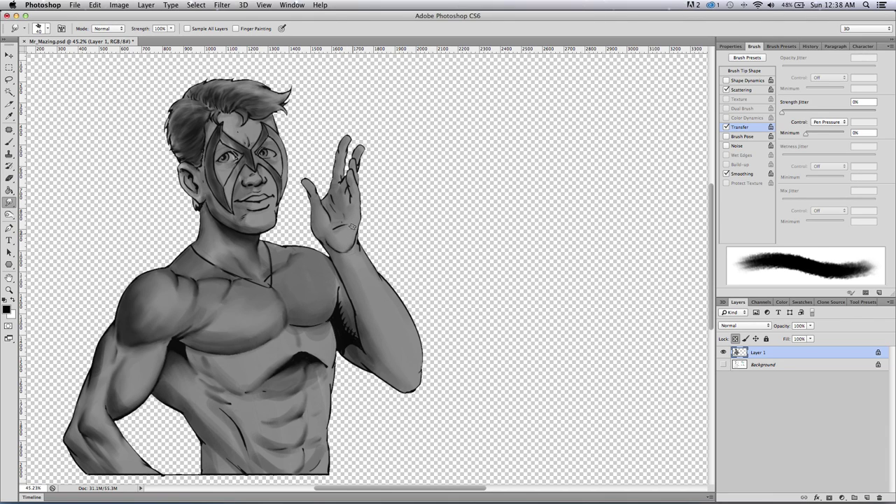
{"action": "key", "text": "bracketleft"}
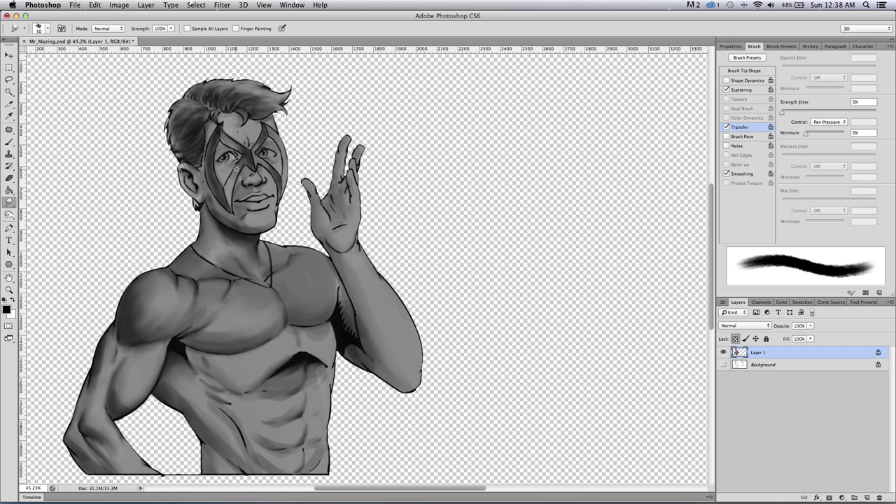
Smudge the lines below the lower lip, on the chin and beside the nose into soft shading at 15 to 25 px.
{"action": "left_click", "coordinate": [9, 290]}
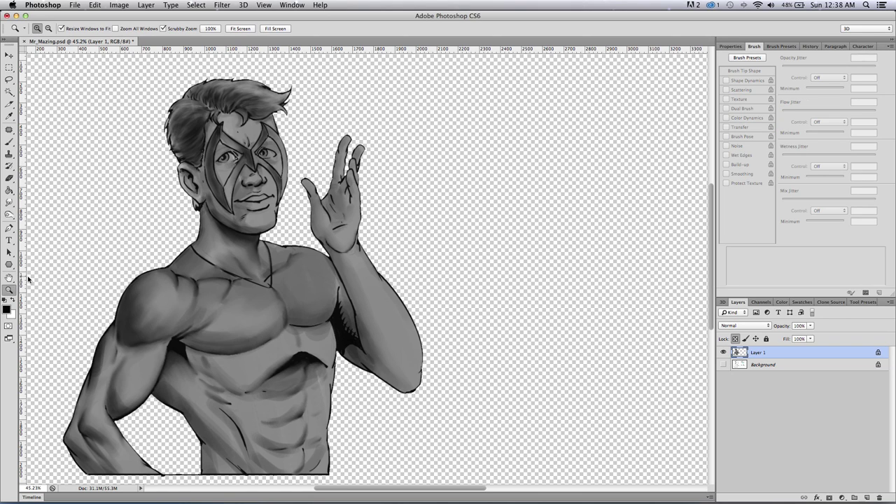
{"action": "left_click_drag", "start_coordinate": [116, 264], "coordinate": [97, 275]}
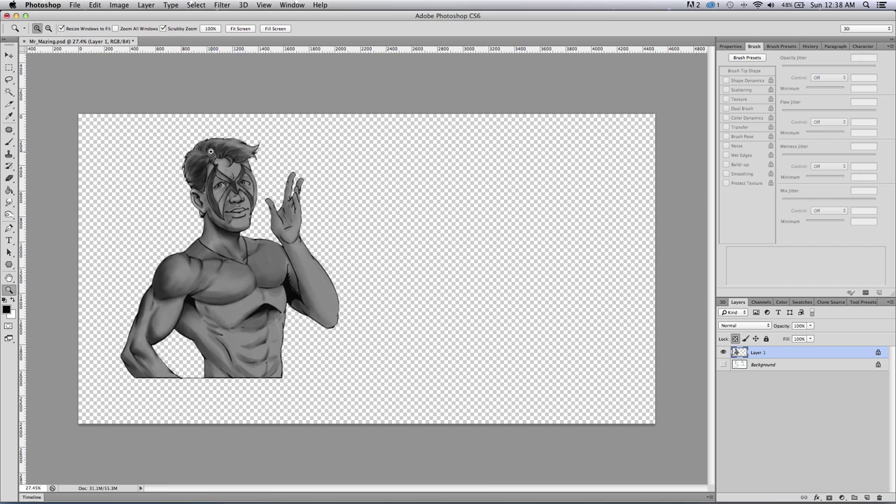
{"action": "left_click_drag", "start_coordinate": [214, 160], "coordinate": [242, 168]}
{"action": "left_click", "coordinate": [241, 168]}
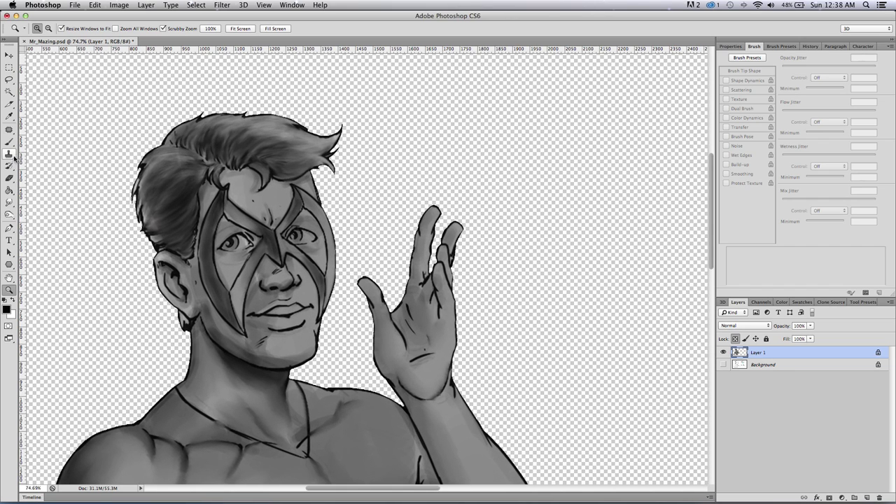
{"action": "left_click", "coordinate": [8, 203]}
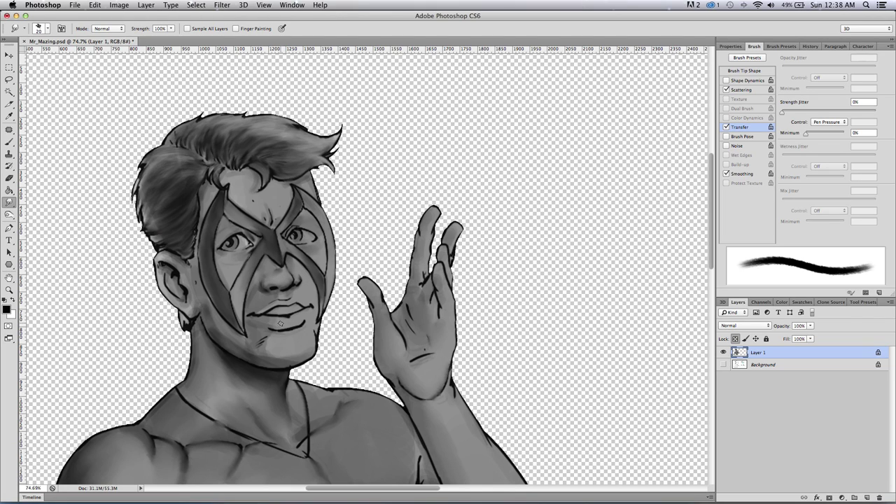
{"action": "mouse_move", "coordinate": [299, 326]}
{"action": "left_mouse_down"}
{"action": "mouse_move", "coordinate": [270, 328]}
{"action": "mouse_move", "coordinate": [264, 346]}
{"action": "left_mouse_up"}
{"action": "key", "text": "]"}
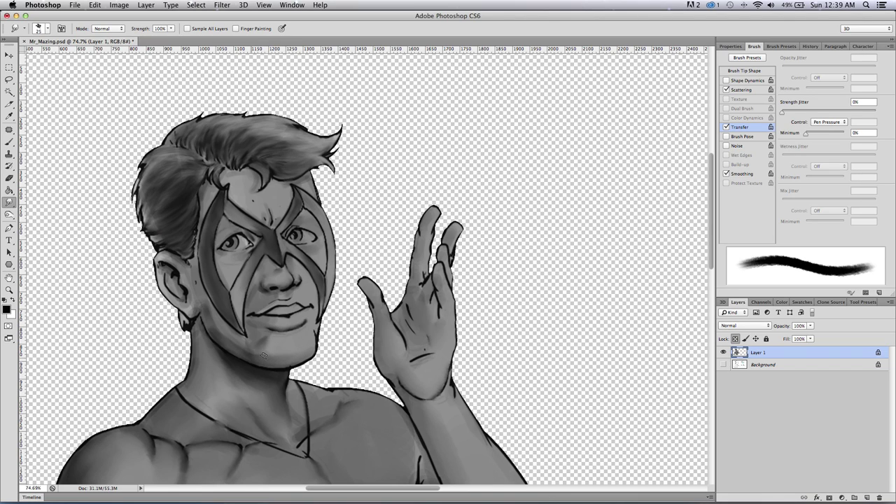
{"action": "key", "text": "bracketleft"}
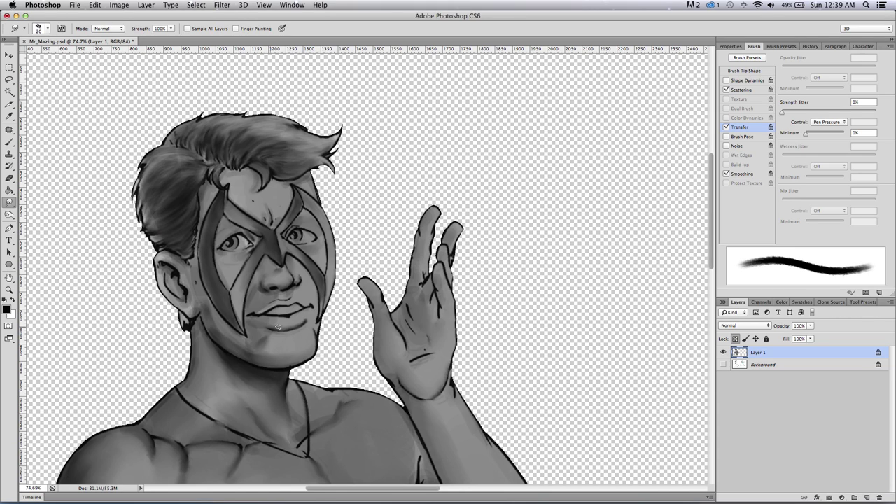
{"action": "key", "text": "bracketleft"}
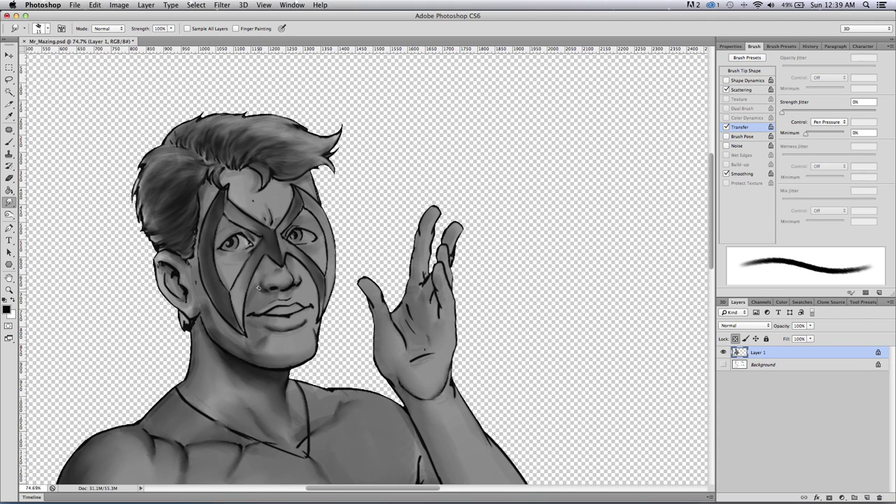
Smooth the cheek, mouth corner, jaw, ear and brow shading with the smudge tip at 20 to 30 px.
{"action": "key", "text": "bracketright"}
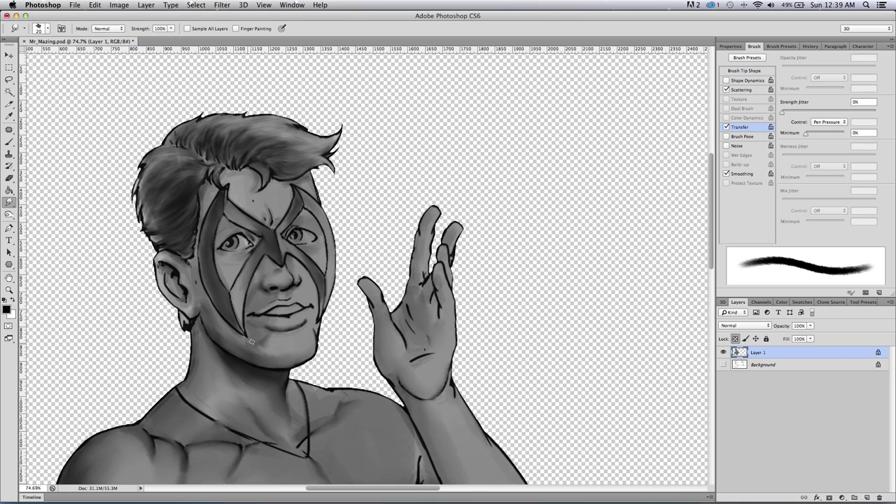
{"action": "key", "text": "bracketright"}
{"action": "key", "text": "bracketright"}
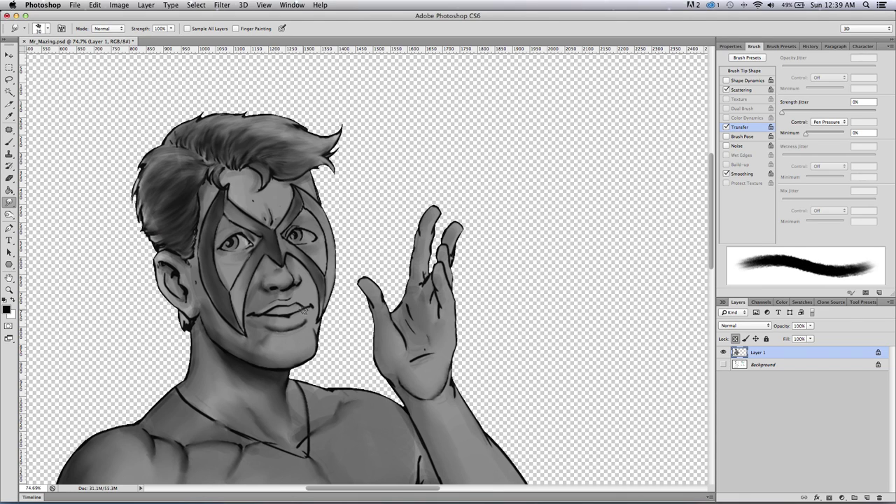
{"action": "key", "text": "bracketleft"}
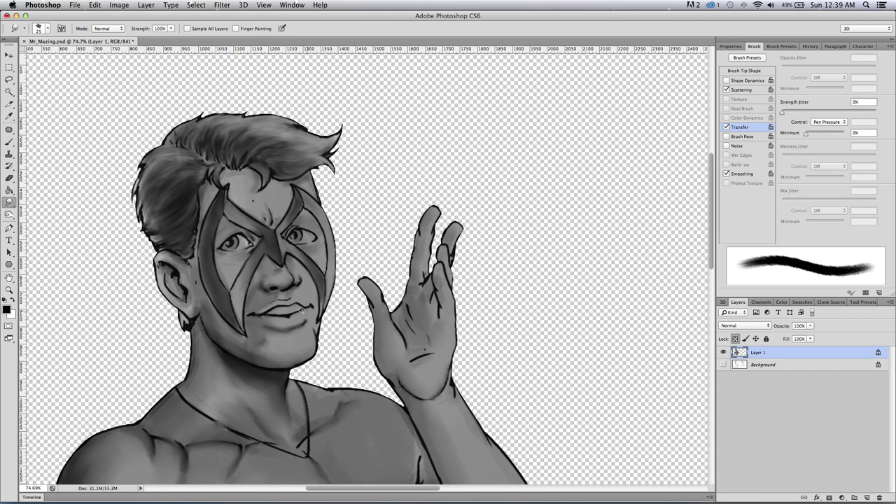
{"action": "key", "text": "bracketright"}
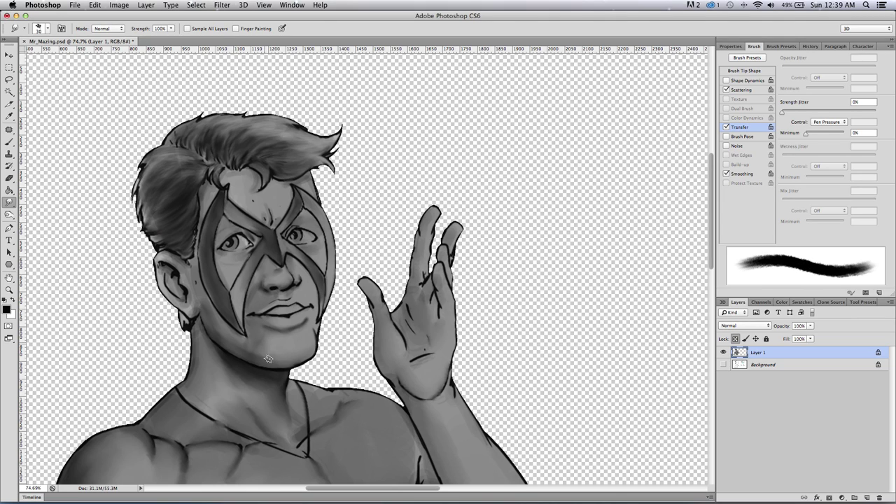
{"action": "key", "text": "bracketleft"}
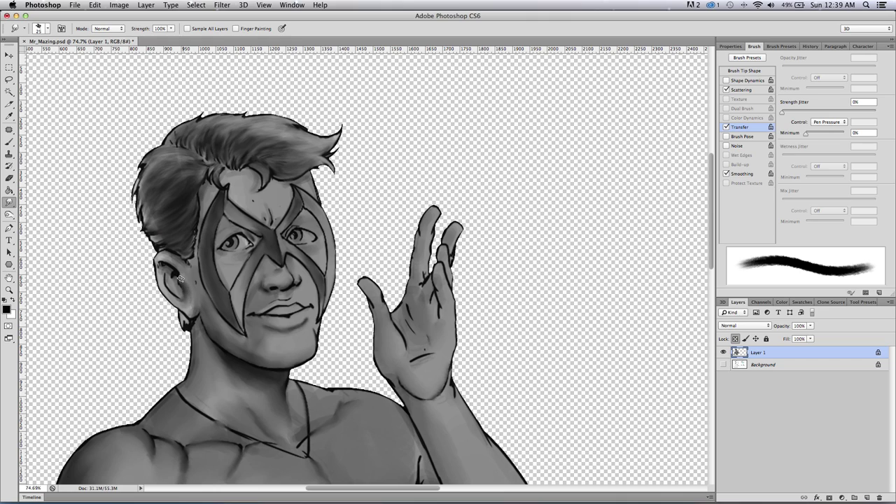
{"action": "key", "text": "bracketleft"}
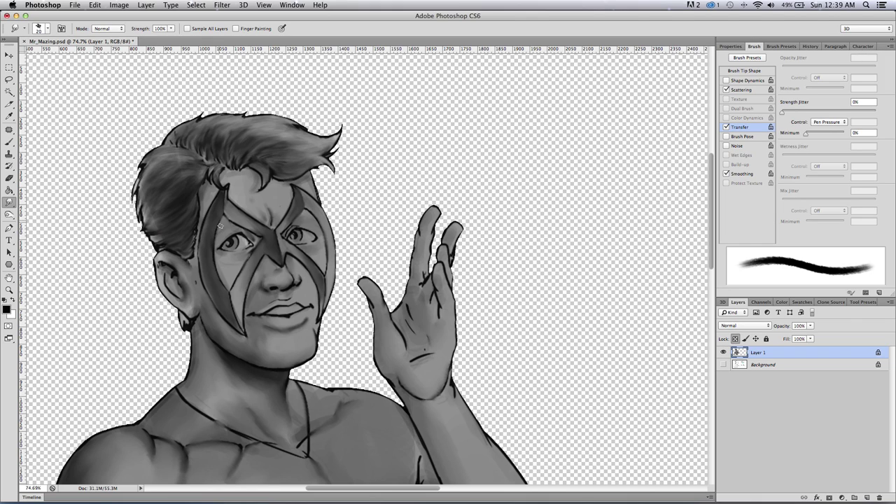
Blend the shadows on the chest and upper torso beside the raised arm with the Smudge tool at 20 to 35 px.
{"action": "left_click", "coordinate": [9, 289]}
{"action": "left_click_drag", "start_coordinate": [118, 289], "coordinate": [92, 304]}
{"action": "left_click_drag", "start_coordinate": [207, 257], "coordinate": [218, 229]}
{"action": "left_click", "coordinate": [9, 202]}
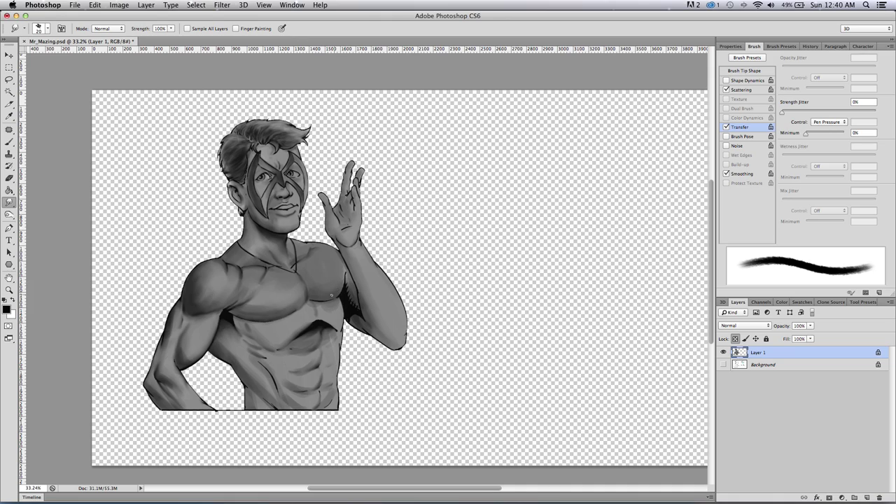
{"action": "key", "text": "bracketright"}
{"action": "key", "text": "bracketright"}
{"action": "key", "text": "bracketright"}
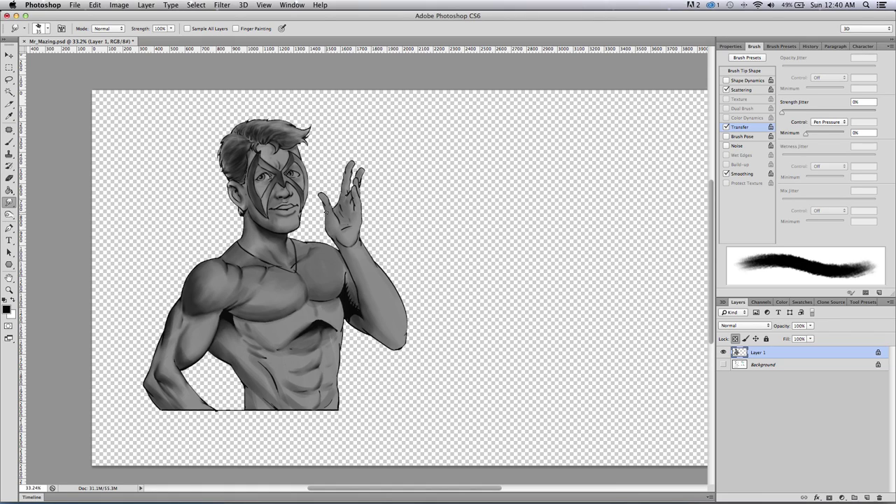
Paint white highlights on the swept hair with the Brush at 40% opacity and 40 to 35 px.
{"action": "left_click", "coordinate": [10, 142]}
{"action": "left_click", "coordinate": [13, 300]}
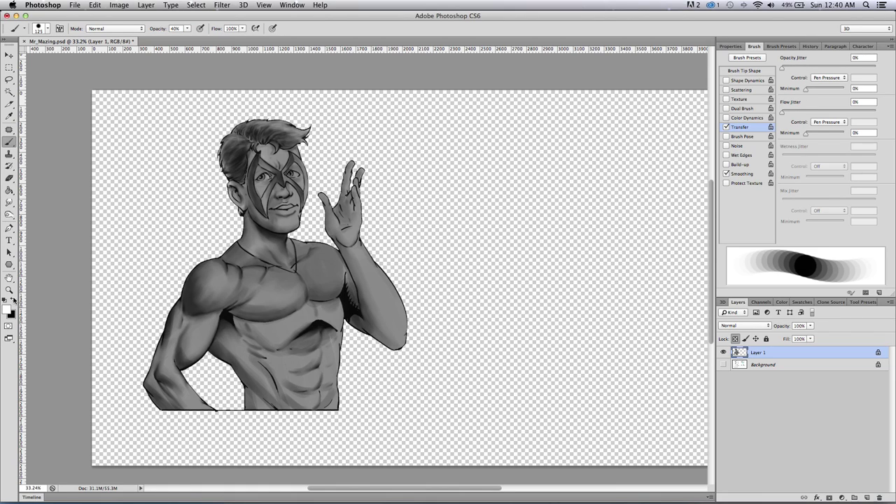
{"action": "key", "text": "bracketleft"}
{"action": "key", "text": "bracketleft"}
{"action": "key", "text": "bracketleft"}
{"action": "key", "text": "bracketleft"}
{"action": "key", "text": "bracketleft"}
{"action": "key", "text": "bracketleft"}
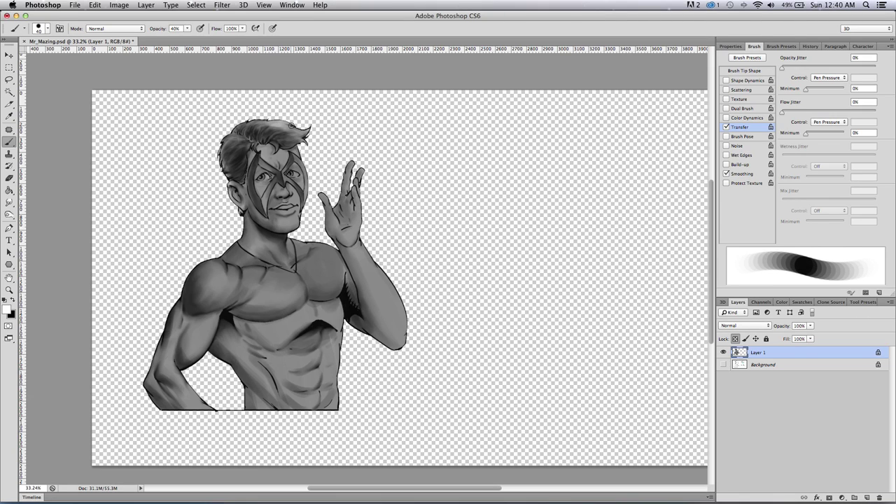
{"action": "key", "text": "bracketleft"}
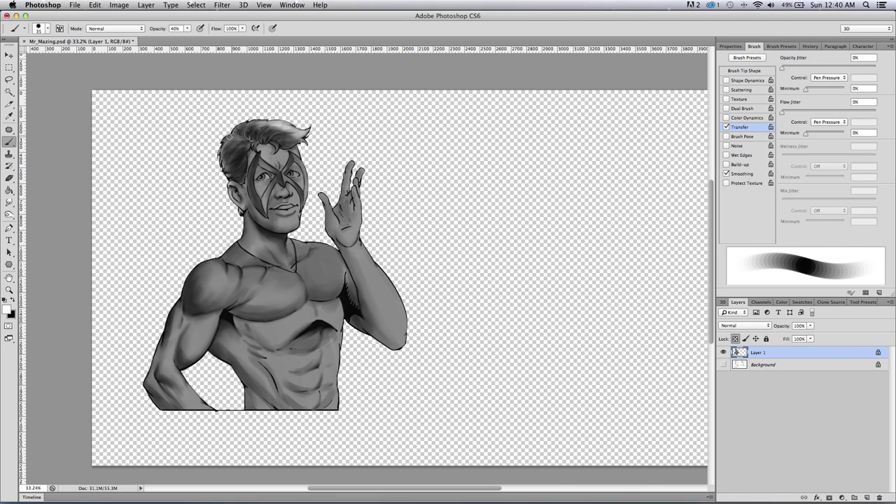
Brush soft white highlights onto the forehead and other lit areas of the face at 15 to 35 px.
{"action": "key", "text": "bracketleft"}
{"action": "key", "text": "bracketleft"}
{"action": "key", "text": "bracketleft"}
{"action": "key", "text": "bracketleft"}
{"action": "key", "text": "bracketright"}
{"action": "key", "text": "bracketright"}
{"action": "left_click_drag", "start_coordinate": [298, 158], "coordinate": [303, 167]}
{"action": "key", "text": "bracketright"}
{"action": "key", "text": "bracketleft"}
{"action": "key", "text": "bracketleft"}
{"action": "key", "text": "bracketleft"}
{"action": "key", "text": "bracketright"}
{"action": "key", "text": "bracketright"}
{"action": "key", "text": "bracketleft"}
{"action": "key", "text": "bracketright"}
{"action": "key", "text": "bracketright"}
{"action": "key", "text": "bracketleft"}
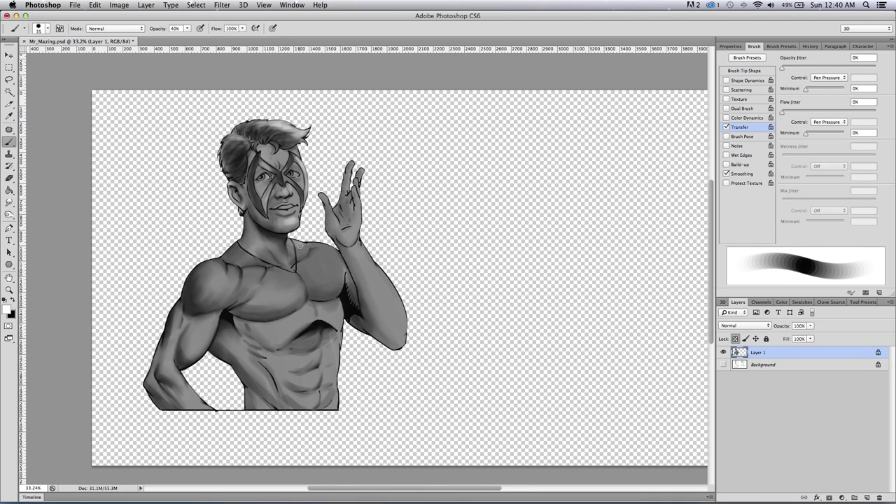
Brush white highlights onto the neck base and the upper chest beside the raised arm at 35 to 40 px.
{"action": "key", "text": "bracketright"}
{"action": "key", "text": "bracketleft"}
{"action": "key", "text": "bracketright"}
{"action": "key", "text": "bracketright"}
{"action": "key", "text": "bracketright"}
{"action": "key", "text": "bracketright"}
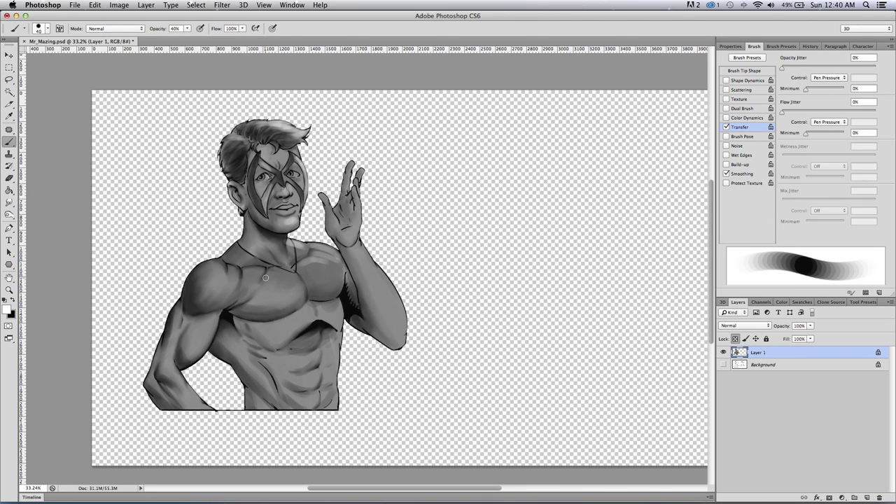
Highlight the large pectoral muscle and the rounded shoulder of the lowered arm in white at up to 45 px.
{"action": "mouse_move", "coordinate": [275, 276]}
{"action": "left_mouse_down"}
{"action": "mouse_move", "coordinate": [237, 274]}
{"action": "mouse_move", "coordinate": [227, 285]}
{"action": "mouse_move", "coordinate": [210, 266]}
{"action": "mouse_move", "coordinate": [219, 265]}
{"action": "mouse_move", "coordinate": [230, 290]}
{"action": "mouse_move", "coordinate": [262, 270]}
{"action": "mouse_move", "coordinate": [269, 304]}
{"action": "left_mouse_up"}
{"action": "key", "text": "bracketright"}
{"action": "key", "text": "bracketleft"}
{"action": "key", "text": "bracketleft"}
{"action": "key", "text": "bracketleft"}
{"action": "key", "text": "bracketleft"}
{"action": "key", "text": "bracketright"}
{"action": "key", "text": "bracketright"}
{"action": "key", "text": "bracketright"}
{"action": "key", "text": "bracketright"}
{"action": "key", "text": "bracketright"}
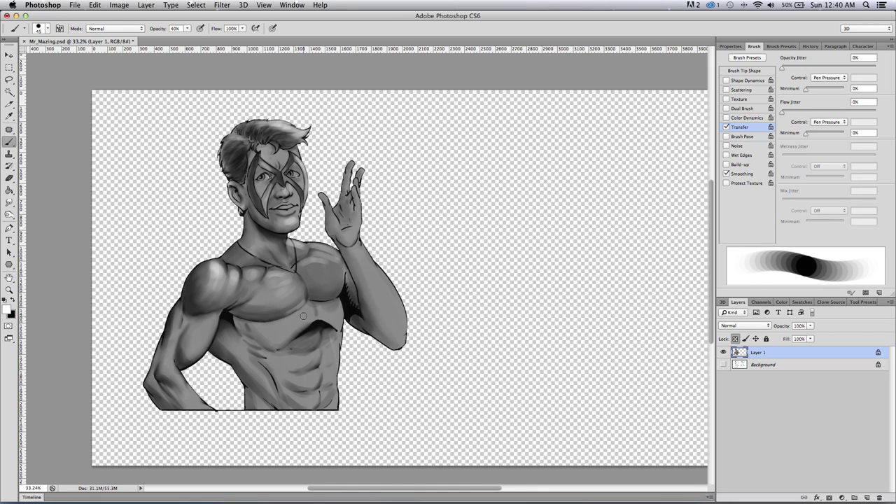
Brush white highlights over the abdomen, the lowered arm and the raised forearm at 50 to 60 px.
{"action": "key", "text": "bracketleft"}
{"action": "key", "text": "bracketleft"}
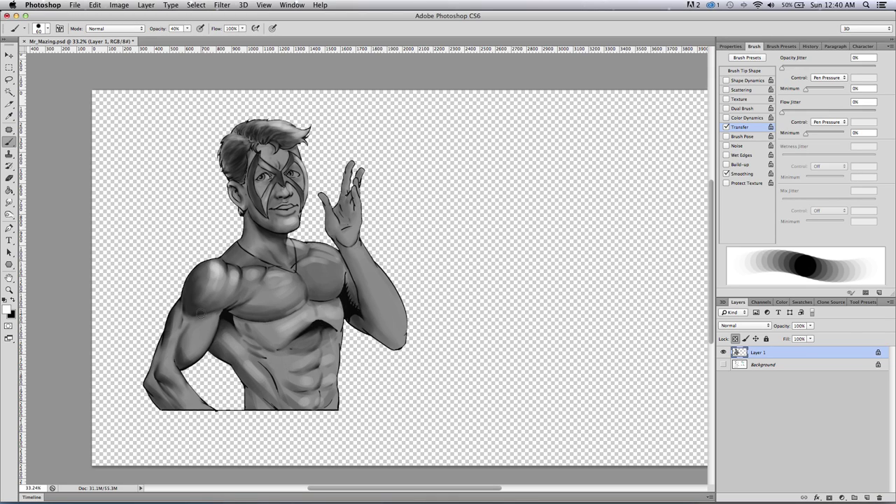
{"action": "mouse_move", "coordinate": [203, 326]}
{"action": "left_mouse_down"}
{"action": "mouse_move", "coordinate": [199, 347]}
{"action": "mouse_move", "coordinate": [206, 322]}
{"action": "mouse_move", "coordinate": [176, 331]}
{"action": "mouse_move", "coordinate": [179, 309]}
{"action": "left_mouse_up"}
{"action": "key", "text": "bracketright"}
{"action": "key", "text": "bracketleft"}
{"action": "key", "text": "bracketleft"}
{"action": "left_click_drag", "start_coordinate": [167, 370], "coordinate": [188, 402]}
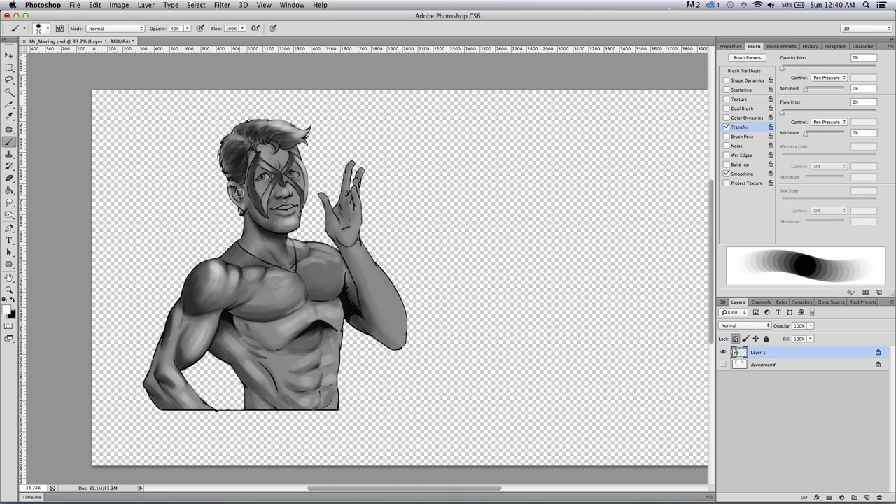
{"action": "left_click_drag", "start_coordinate": [368, 266], "coordinate": [400, 332]}
Paint fine white highlights along the jaw and outer cheek with the Brush reduced to 15 and 10 px.
{"action": "key", "text": "bracketleft"}
{"action": "key", "text": "bracketleft"}
{"action": "key", "text": "bracketleft"}
{"action": "key", "text": "bracketleft"}
{"action": "key", "text": "bracketleft"}
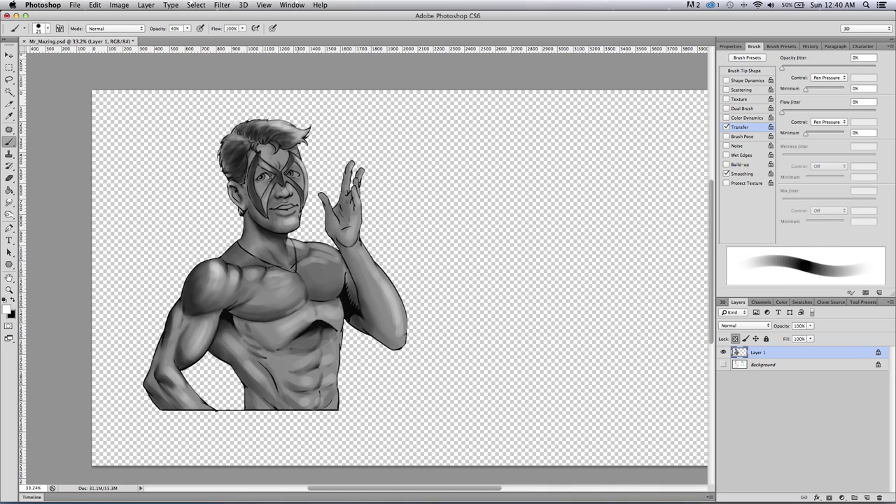
{"action": "left_click", "coordinate": [9, 290]}
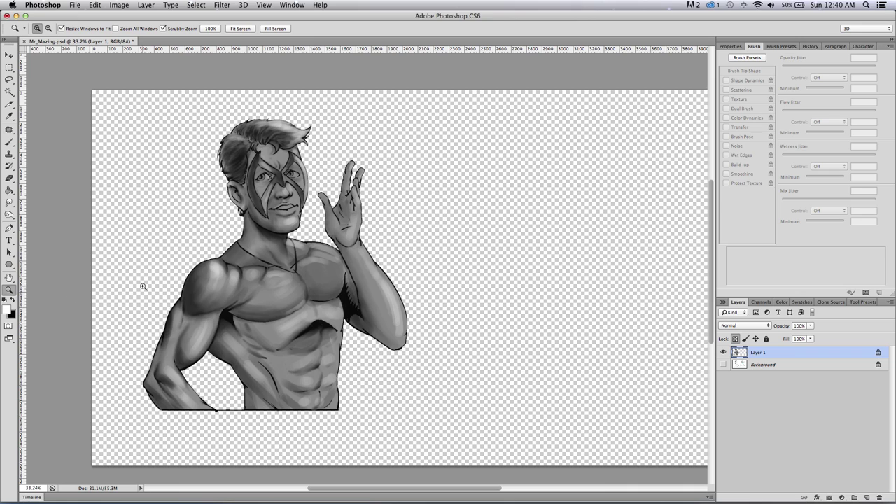
{"action": "left_click", "coordinate": [199, 261]}
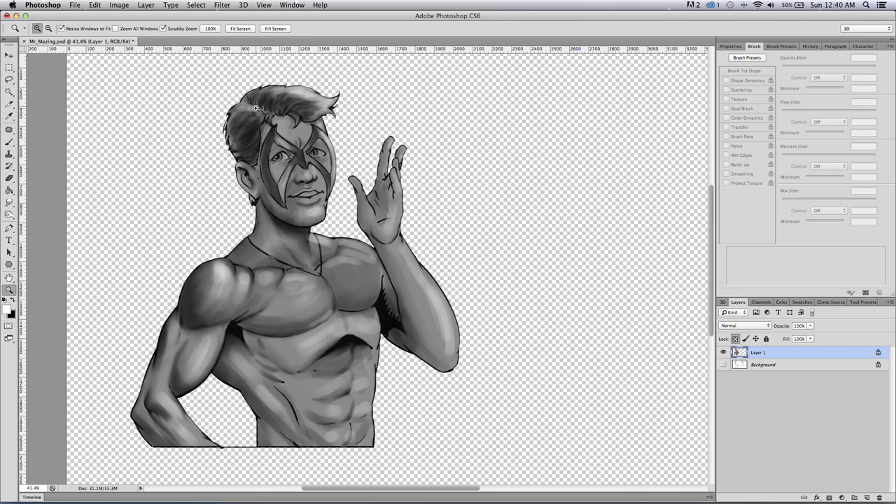
{"action": "left_click", "coordinate": [9, 140]}
{"action": "key", "text": "bracketleft"}
{"action": "key", "text": "bracketleft"}
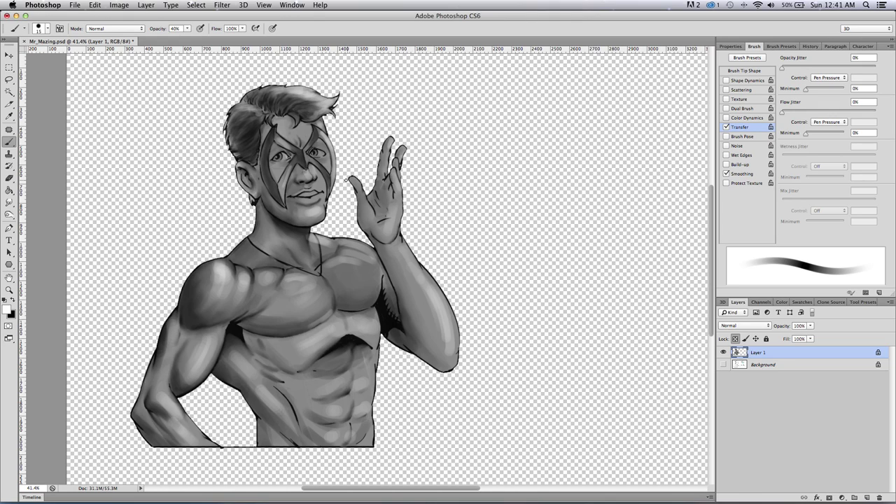
{"action": "key", "text": "bracketleft"}
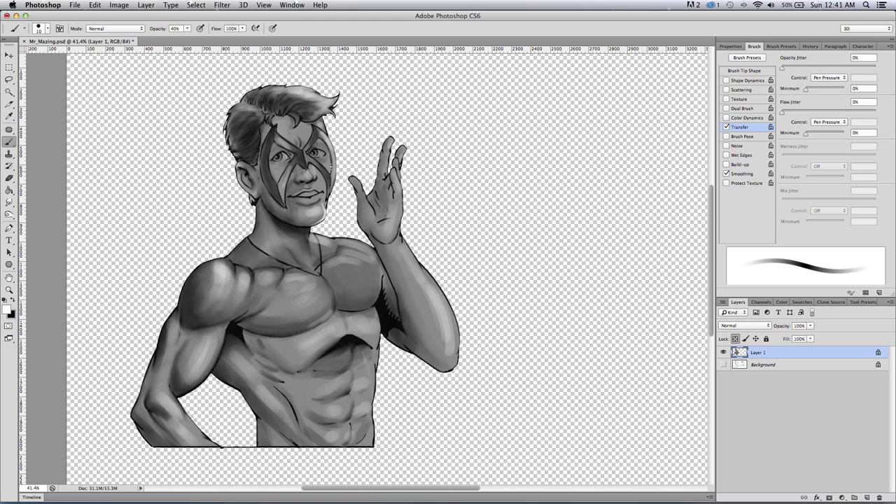
Paint crisp white highlights on the face's outer edge, the eyes and the mask edge at 100% opacity and 7 to 9 px.
{"action": "left_click_drag", "start_coordinate": [187, 29], "coordinate": [219, 50]}
{"action": "key", "text": "z"}
{"action": "left_click_drag", "start_coordinate": [289, 112], "coordinate": [302, 112]}
{"action": "key", "text": "b"}
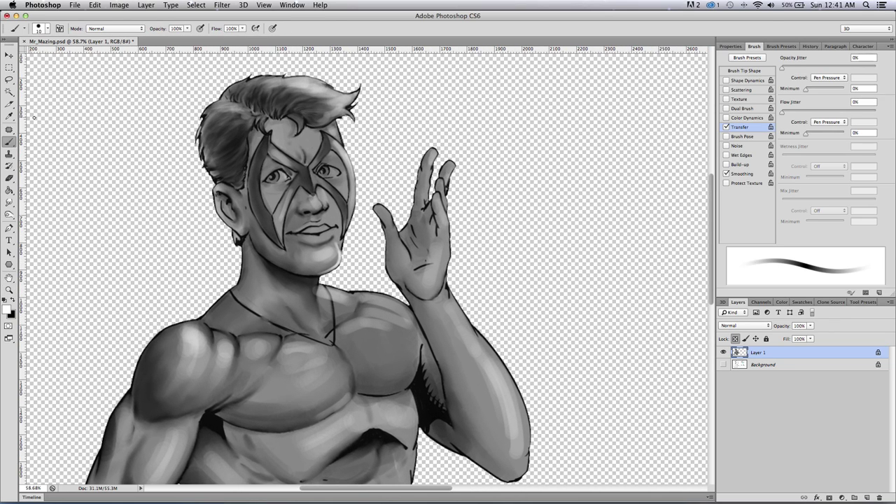
{"action": "key", "text": "["}
{"action": "left_click_drag", "start_coordinate": [332, 138], "coordinate": [354, 179]}
{"action": "key", "text": "["}
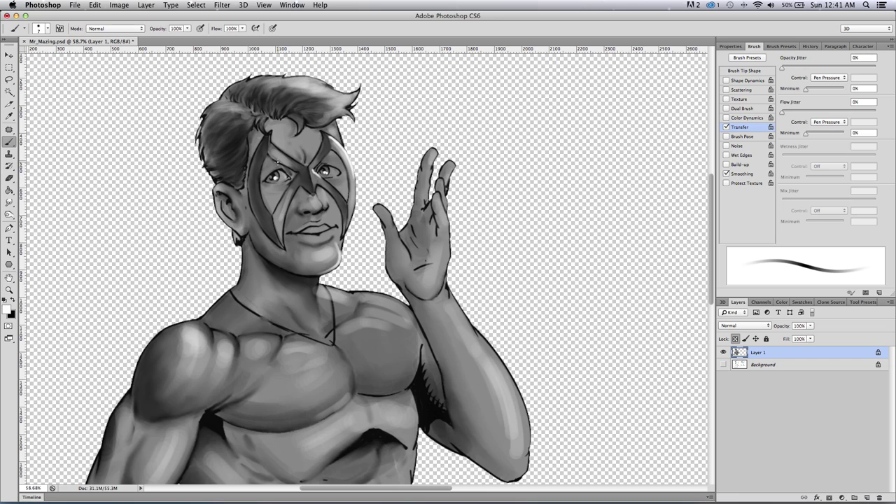
{"action": "left_click_drag", "start_coordinate": [273, 144], "coordinate": [289, 158]}
{"action": "left_click_drag", "start_coordinate": [354, 201], "coordinate": [349, 228]}
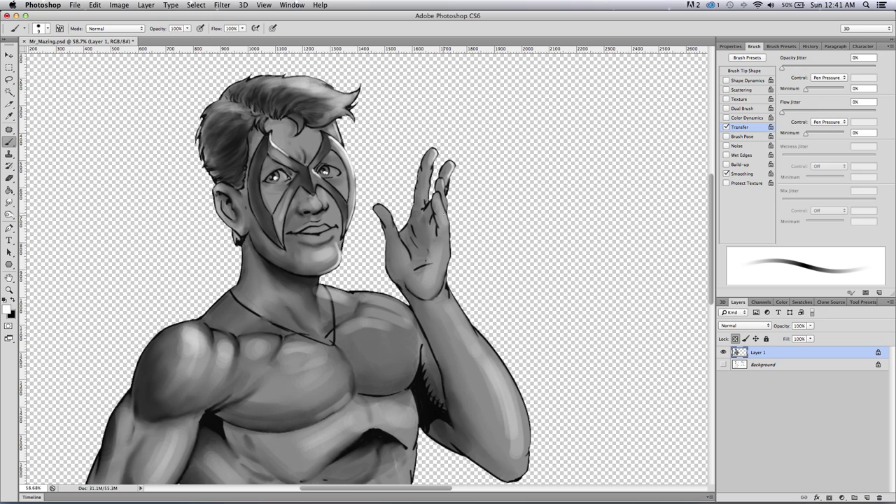
Add thin white rim lights to the raised hand, forearm and shoulder top at 9 px, repainting the forearm stroke after undoing it.
{"action": "left_click_drag", "start_coordinate": [439, 198], "coordinate": [448, 247]}
{"action": "mouse_move", "coordinate": [446, 285]}
{"action": "left_mouse_down"}
{"action": "mouse_move", "coordinate": [448, 301]}
{"action": "mouse_move", "coordinate": [499, 361]}
{"action": "mouse_move", "coordinate": [525, 434]}
{"action": "left_mouse_up"}
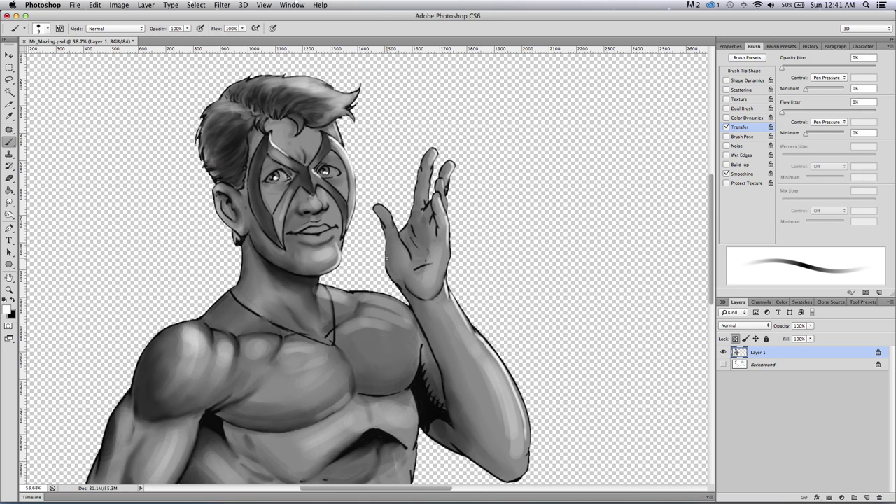
{"action": "key", "text": "super+z"}
{"action": "key", "text": "super+z"}
{"action": "left_click_drag", "start_coordinate": [493, 350], "coordinate": [529, 433]}
{"action": "left_click_drag", "start_coordinate": [330, 287], "coordinate": [408, 310]}
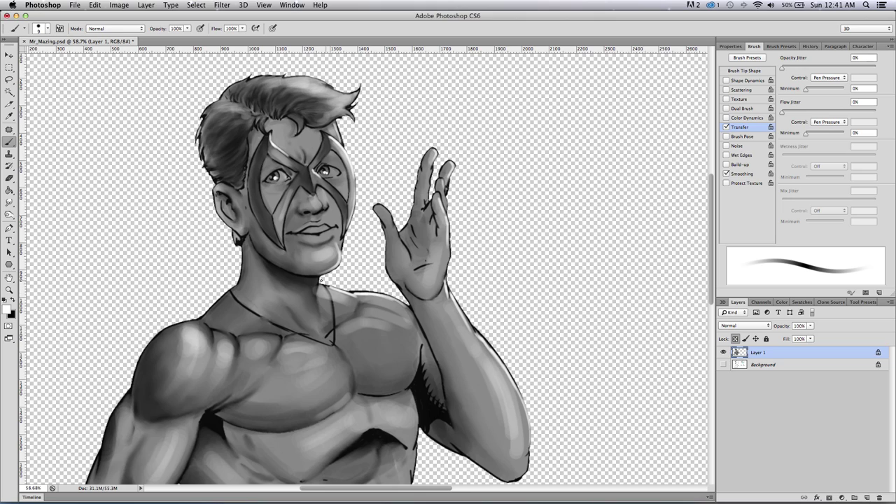
Trace thin white highlights along the pectoral edges, side of the neck, necklace line and collarbones at 9 px.
{"action": "left_click_drag", "start_coordinate": [420, 352], "coordinate": [411, 384]}
{"action": "left_click_drag", "start_coordinate": [336, 351], "coordinate": [354, 390]}
{"action": "mouse_move", "coordinate": [339, 259]}
{"action": "left_mouse_down"}
{"action": "mouse_move", "coordinate": [316, 283]}
{"action": "mouse_move", "coordinate": [321, 319]}
{"action": "left_mouse_up"}
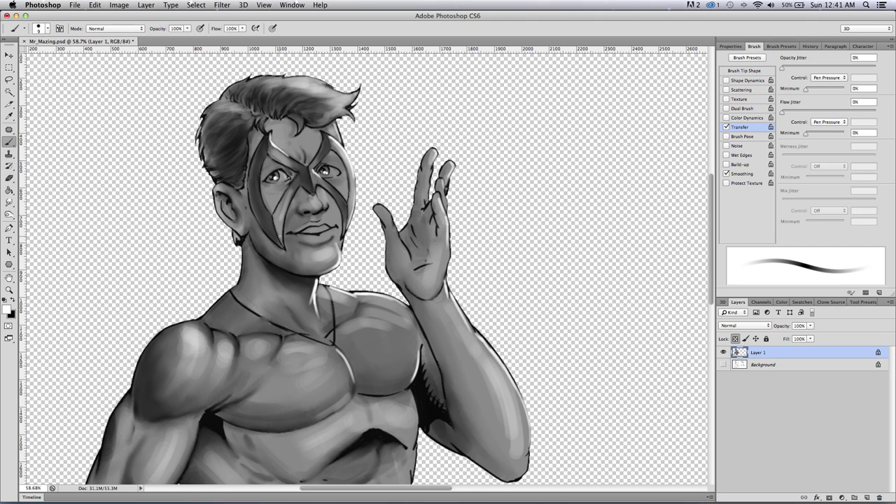
{"action": "left_click_drag", "start_coordinate": [234, 300], "coordinate": [306, 339]}
{"action": "mouse_move", "coordinate": [214, 331]}
{"action": "left_mouse_down"}
{"action": "mouse_move", "coordinate": [242, 342]}
{"action": "mouse_move", "coordinate": [280, 337]}
{"action": "left_mouse_up"}
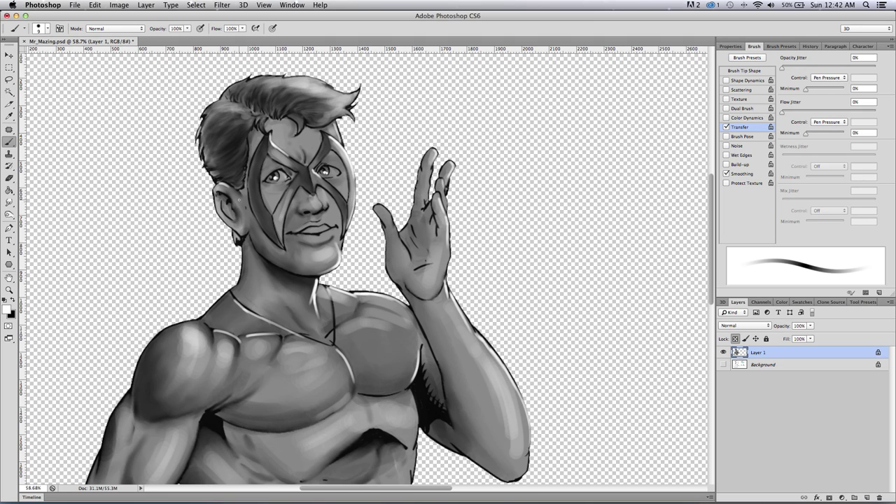
Add thin white rim strokes along the back and upper edge of the hair at 9 px.
{"action": "mouse_move", "coordinate": [200, 134]}
{"action": "left_mouse_down"}
{"action": "mouse_move", "coordinate": [209, 163]}
{"action": "mouse_move", "coordinate": [202, 126]}
{"action": "left_mouse_up"}
{"action": "left_click_drag", "start_coordinate": [293, 79], "coordinate": [318, 80]}
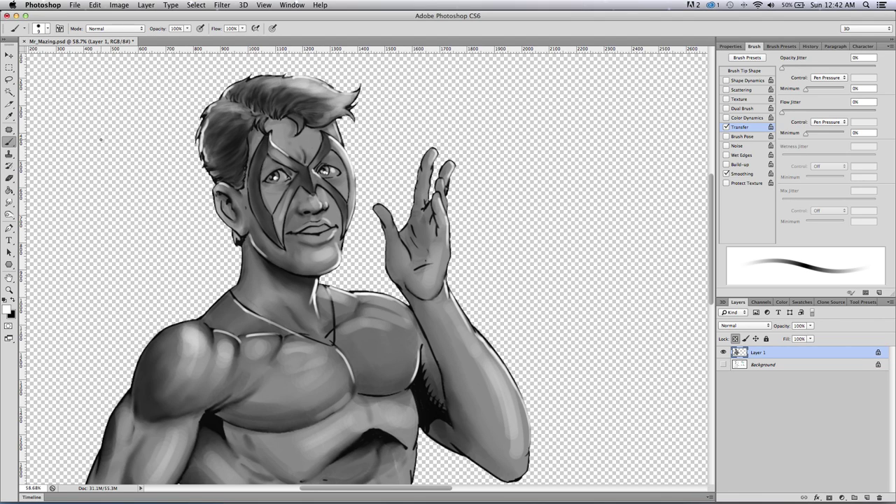
{"action": "left_click", "coordinate": [9, 290]}
{"action": "left_click_drag", "start_coordinate": [144, 276], "coordinate": [82, 305]}
{"action": "left_click", "coordinate": [127, 258]}
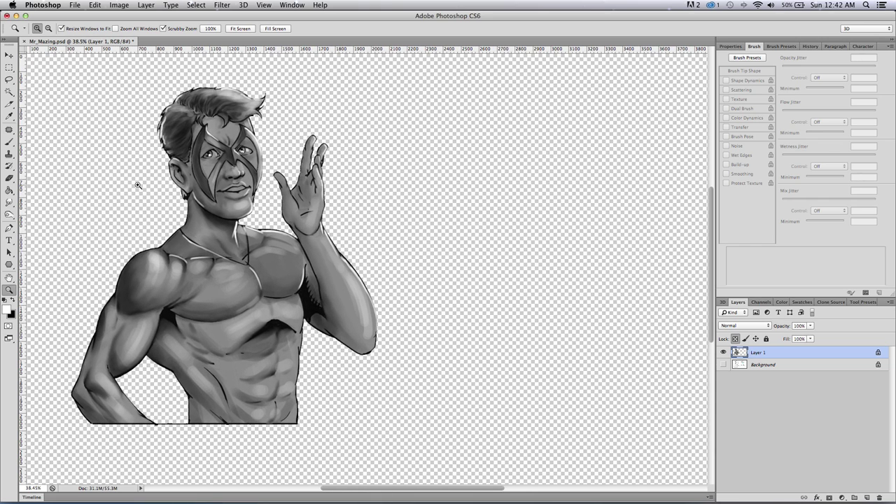
Undo the most recent white highlight strokes.
{"action": "key", "text": "alt+super+z"}
{"action": "key", "text": "alt+super+z"}
{"action": "key", "text": "alt+super+z"}
{"action": "key", "text": "alt+super+z"}
{"action": "key", "text": "super+alt+z"}
{"action": "key", "text": "super+alt+z"}
Soften the highlights on the hair edge, necklace line and collarbones with the Smudge tool at 25 to 40 px.
{"action": "left_click", "coordinate": [9, 202]}
{"action": "key", "text": "["}
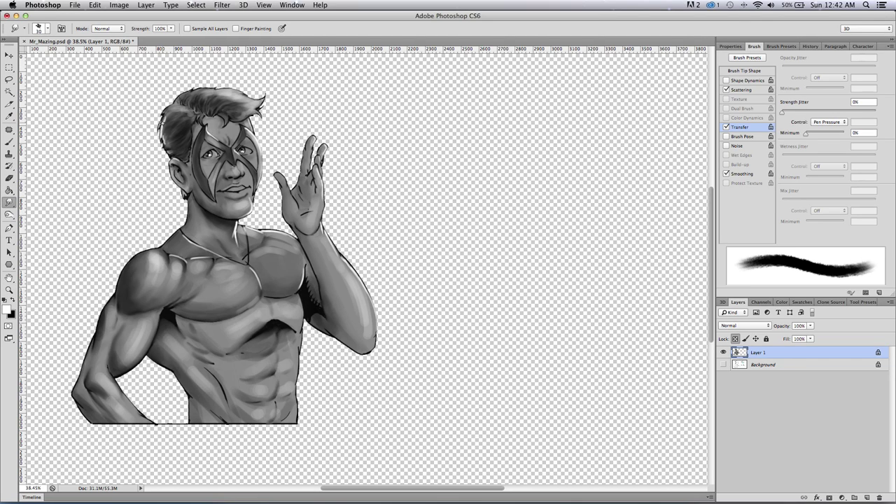
{"action": "left_click_drag", "start_coordinate": [162, 124], "coordinate": [163, 131]}
{"action": "key", "text": "bracketleft"}
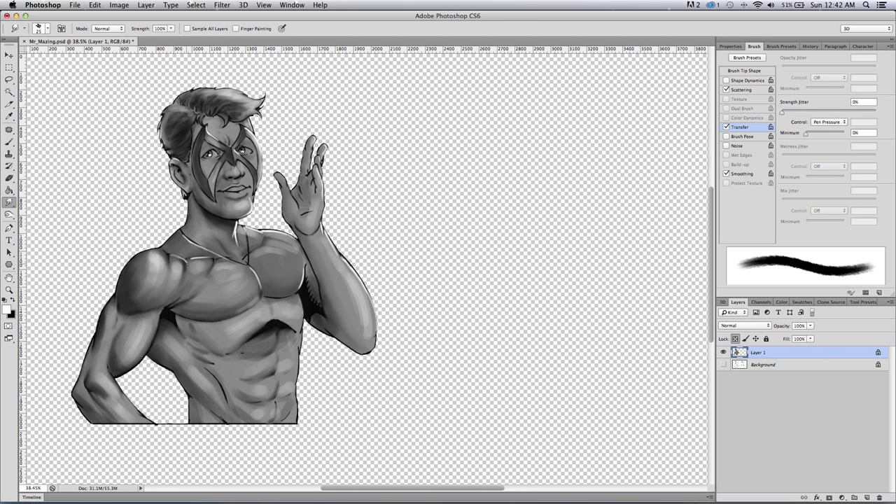
{"action": "left_click_drag", "start_coordinate": [202, 257], "coordinate": [204, 259]}
{"action": "key", "text": "bracketright"}
{"action": "key", "text": "bracketright"}
{"action": "key", "text": "bracketright"}
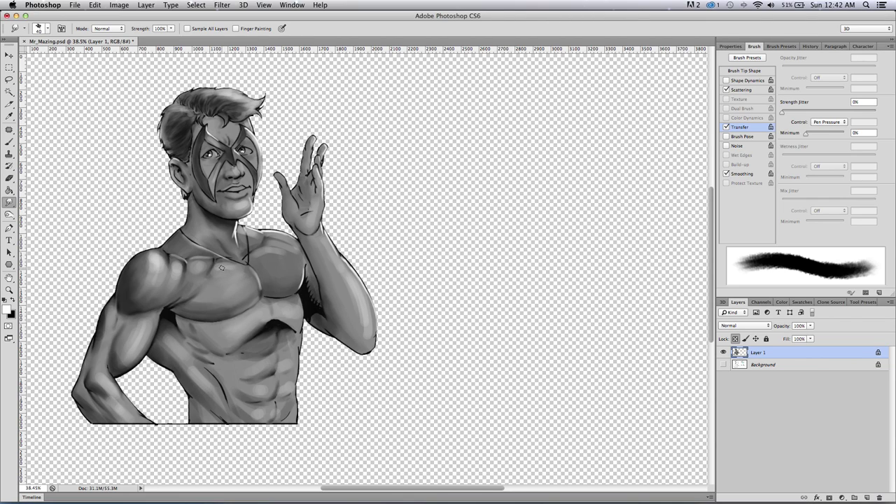
Paint white rim highlights on the hair top, cheek edge, waist side and inner edge of the lowered arm at up to 15 px.
{"action": "left_click", "coordinate": [10, 143]}
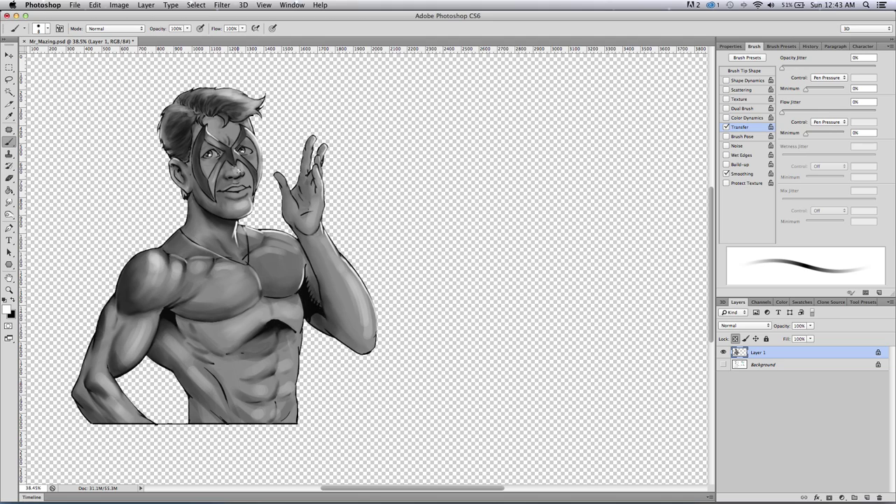
{"action": "key", "text": "bracketright"}
{"action": "left_click_drag", "start_coordinate": [230, 91], "coordinate": [245, 97]}
{"action": "left_click_drag", "start_coordinate": [262, 163], "coordinate": [258, 183]}
{"action": "key", "text": "bracketright"}
{"action": "mouse_move", "coordinate": [302, 302]}
{"action": "left_mouse_down"}
{"action": "mouse_move", "coordinate": [297, 340]}
{"action": "mouse_move", "coordinate": [302, 332]}
{"action": "mouse_move", "coordinate": [294, 420]}
{"action": "left_mouse_up"}
{"action": "key", "text": "bracketright"}
{"action": "mouse_move", "coordinate": [156, 322]}
{"action": "left_mouse_down"}
{"action": "mouse_move", "coordinate": [147, 351]}
{"action": "mouse_move", "coordinate": [126, 370]}
{"action": "mouse_move", "coordinate": [124, 399]}
{"action": "mouse_move", "coordinate": [145, 414]}
{"action": "left_mouse_up"}
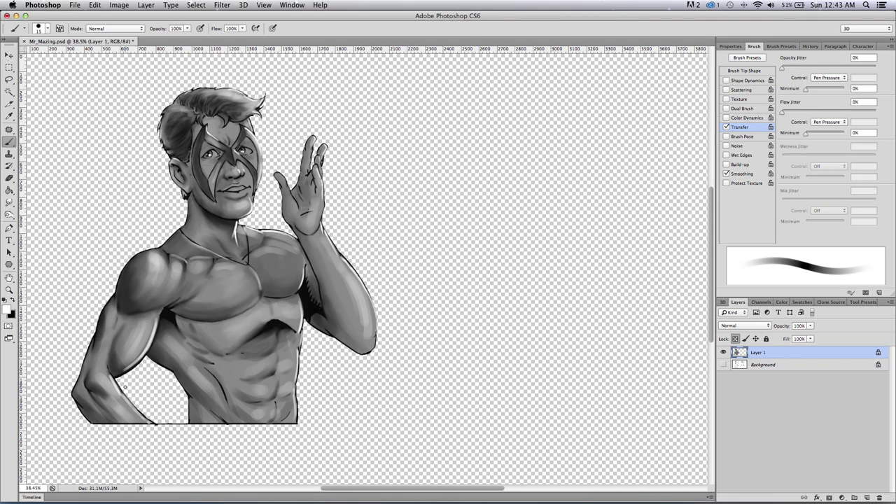
Create a new layer above the figure and set its blend mode to Color.
{"action": "left_click_drag", "start_coordinate": [355, 488], "coordinate": [345, 488]}
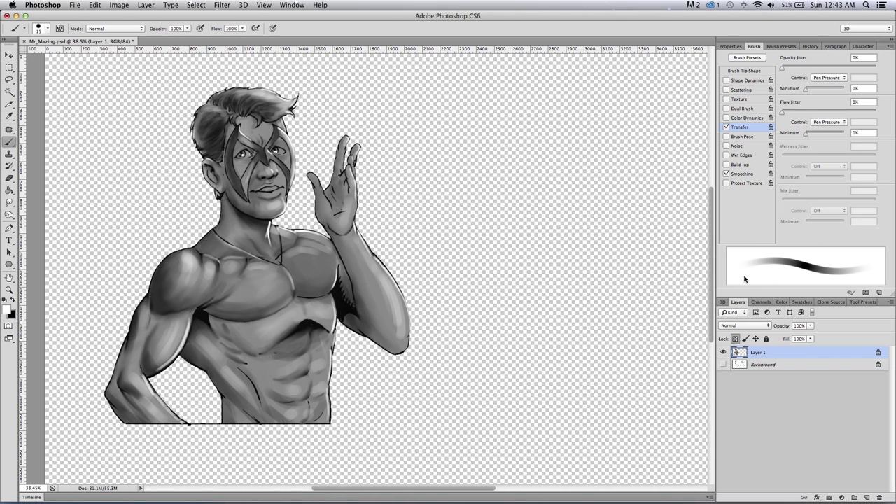
{"action": "left_click", "coordinate": [867, 497]}
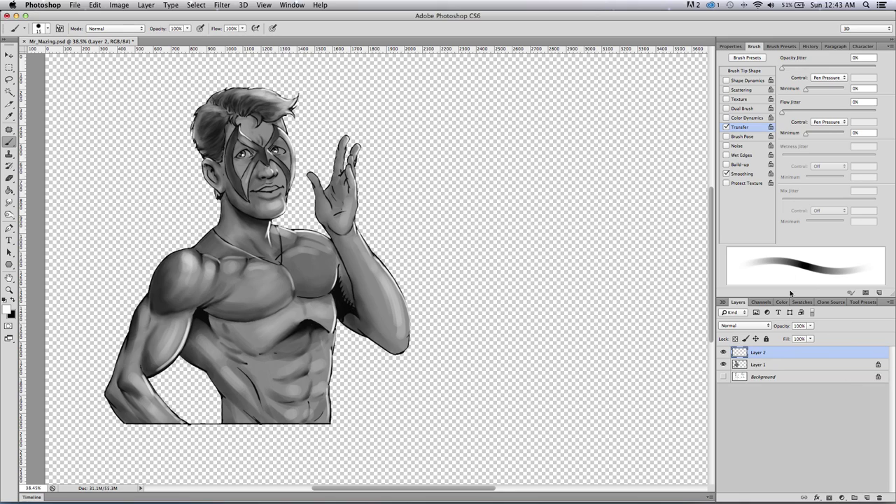
{"action": "left_click", "coordinate": [763, 326]}
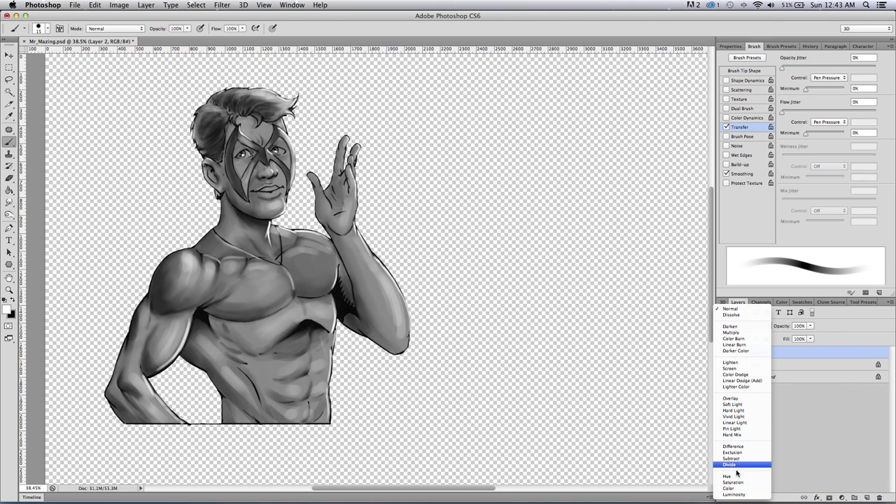
{"action": "left_click", "coordinate": [730, 488]}
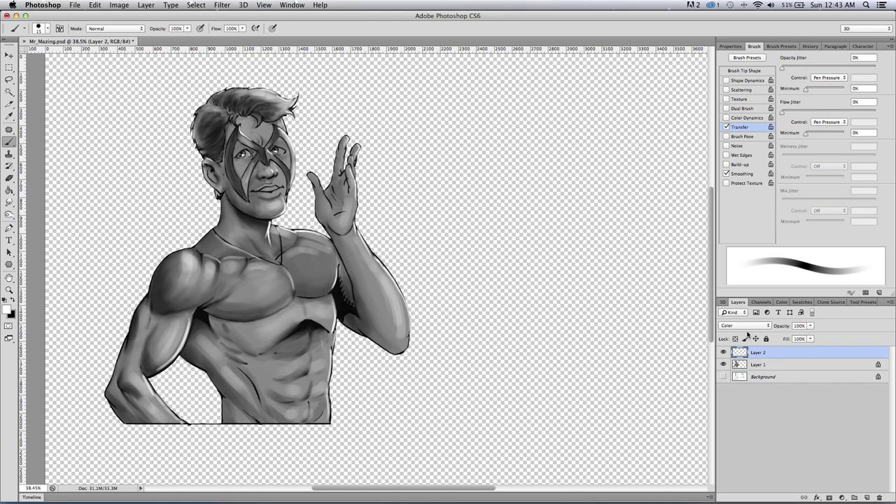
Duplicate the shaded figure on Layer 1 into the empty canvas area beside it, and reselect the original Layer 1.
{"action": "left_click", "coordinate": [757, 367]}
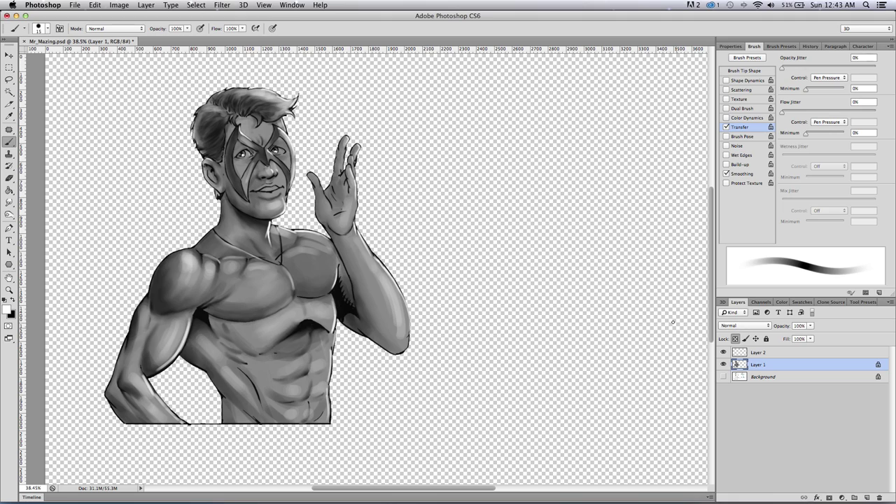
{"action": "left_click", "coordinate": [9, 55]}
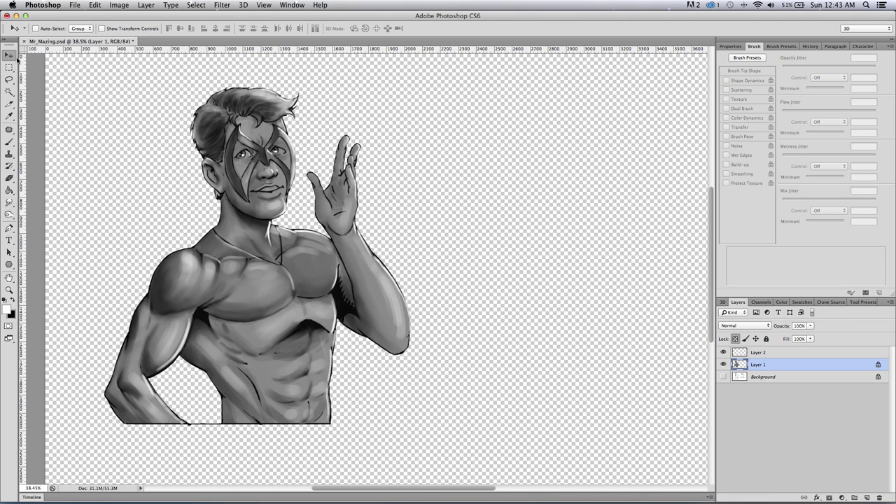
{"action": "left_click_drag", "start_coordinate": [227, 277], "coordinate": [545, 263], "text": "alt"}
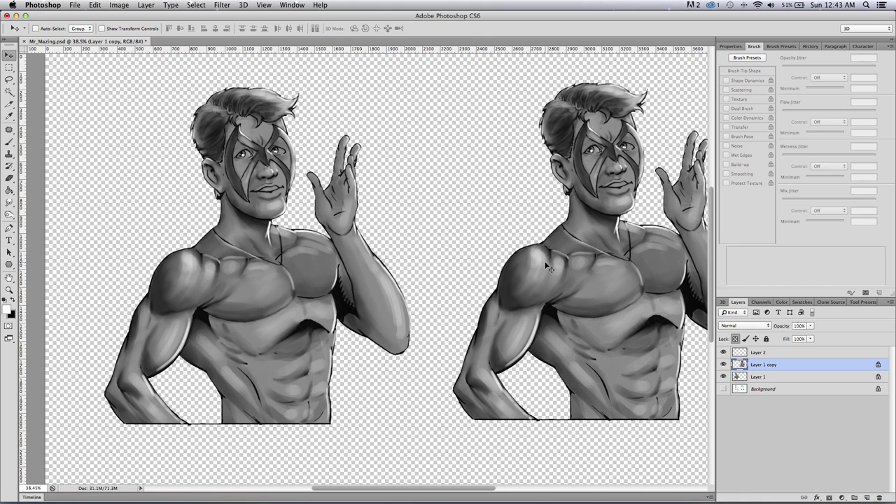
{"action": "left_click", "coordinate": [765, 376]}
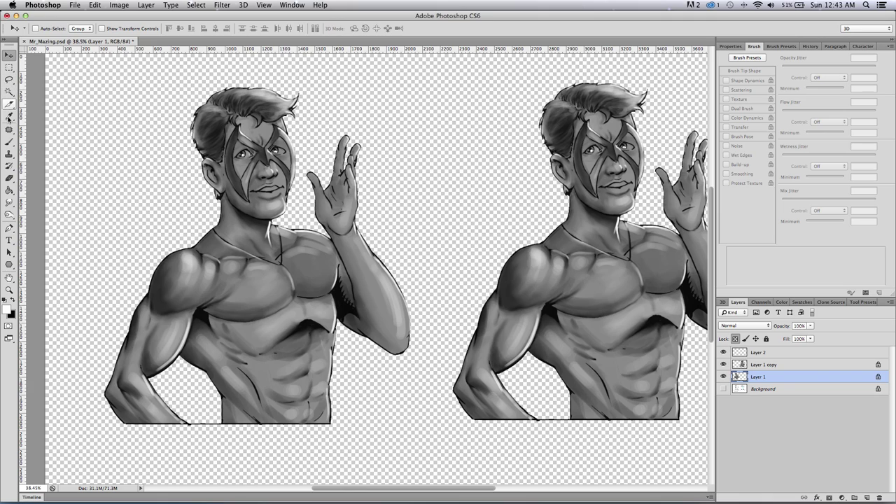
Choose a bright blue foreground color for the Brush tool and set the brush blending mode to Color.
{"action": "left_click", "coordinate": [9, 141]}
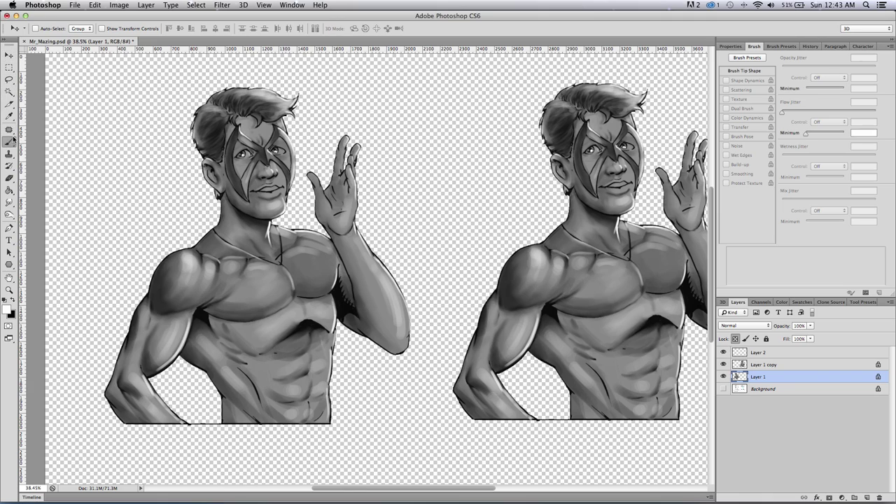
{"action": "left_click", "coordinate": [8, 309]}
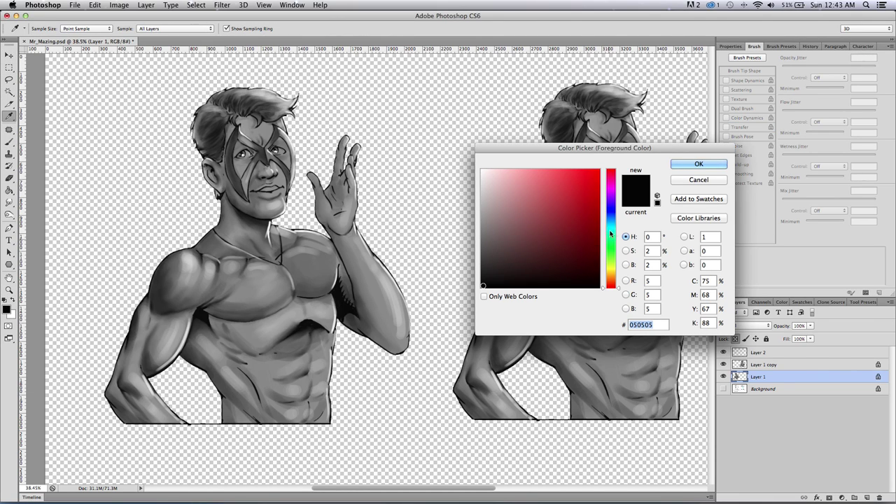
{"action": "left_click", "coordinate": [611, 273]}
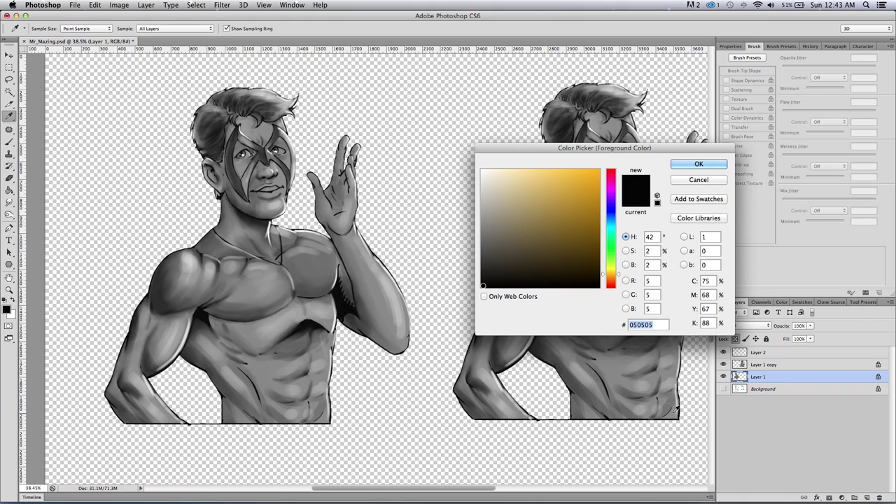
{"action": "left_click_drag", "start_coordinate": [612, 226], "coordinate": [612, 215]}
{"action": "left_click", "coordinate": [573, 178]}
{"action": "left_click", "coordinate": [672, 166]}
{"action": "key", "text": "b"}
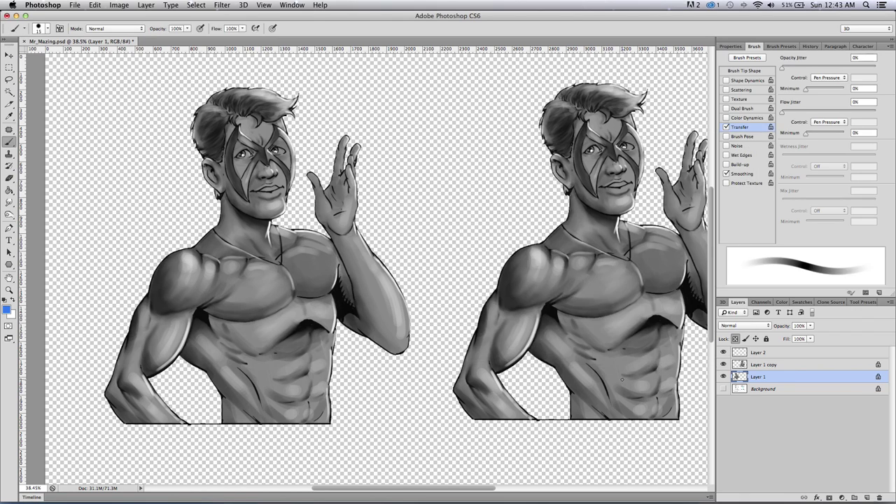
{"action": "left_click", "coordinate": [102, 29]}
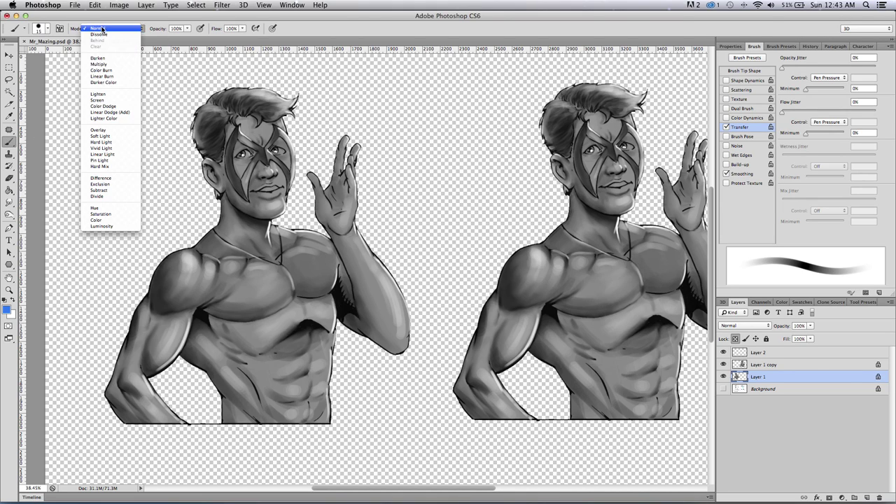
{"action": "left_click", "coordinate": [98, 220]}
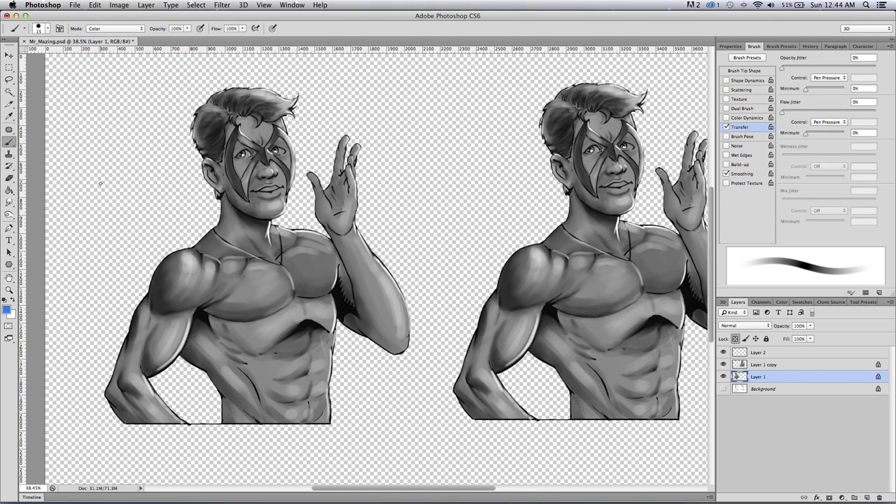
Paint the left figure's arms, side and abdomen blue on Layer 1 with a brush of up to 60 px.
{"action": "key", "text": "bracketright"}
{"action": "key", "text": "bracketright"}
{"action": "key", "text": "bracketright"}
{"action": "key", "text": "bracketright"}
{"action": "key", "text": "bracketright"}
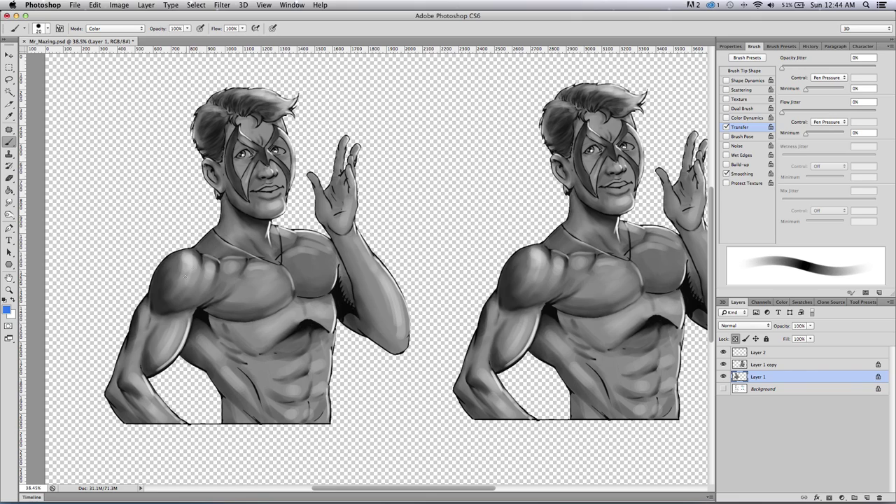
{"action": "mouse_move", "coordinate": [176, 258]}
{"action": "left_mouse_down"}
{"action": "mouse_move", "coordinate": [130, 327]}
{"action": "mouse_move", "coordinate": [153, 301]}
{"action": "mouse_move", "coordinate": [131, 381]}
{"action": "mouse_move", "coordinate": [189, 305]}
{"action": "mouse_move", "coordinate": [180, 349]}
{"action": "mouse_move", "coordinate": [145, 398]}
{"action": "mouse_move", "coordinate": [148, 381]}
{"action": "mouse_move", "coordinate": [137, 377]}
{"action": "mouse_move", "coordinate": [110, 415]}
{"action": "mouse_move", "coordinate": [125, 366]}
{"action": "mouse_move", "coordinate": [127, 427]}
{"action": "mouse_move", "coordinate": [147, 448]}
{"action": "mouse_move", "coordinate": [145, 371]}
{"action": "mouse_move", "coordinate": [166, 381]}
{"action": "mouse_move", "coordinate": [219, 363]}
{"action": "mouse_move", "coordinate": [218, 308]}
{"action": "mouse_move", "coordinate": [189, 248]}
{"action": "mouse_move", "coordinate": [220, 277]}
{"action": "mouse_move", "coordinate": [231, 419]}
{"action": "mouse_move", "coordinate": [233, 372]}
{"action": "left_mouse_up"}
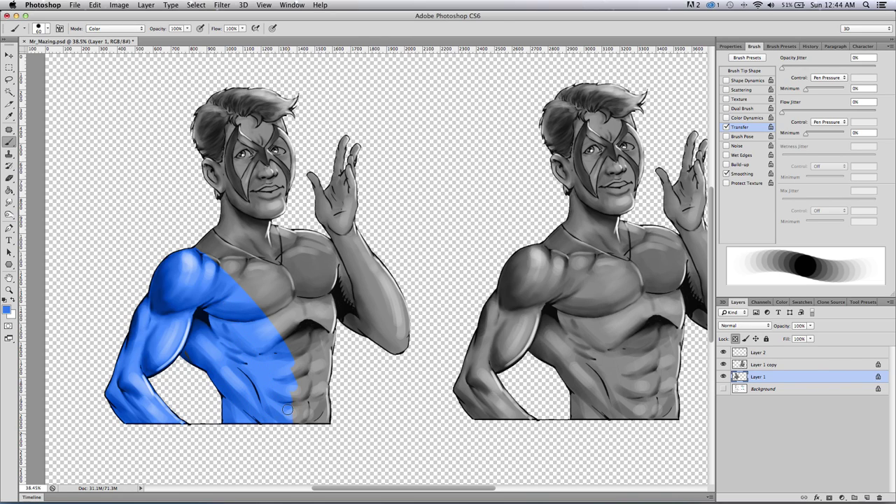
{"action": "mouse_move", "coordinate": [315, 366]}
{"action": "left_mouse_down"}
{"action": "mouse_move", "coordinate": [331, 421]}
{"action": "mouse_move", "coordinate": [339, 273]}
{"action": "mouse_move", "coordinate": [347, 265]}
{"action": "mouse_move", "coordinate": [350, 275]}
{"action": "mouse_move", "coordinate": [339, 235]}
{"action": "mouse_move", "coordinate": [342, 249]}
{"action": "mouse_move", "coordinate": [329, 237]}
{"action": "mouse_move", "coordinate": [345, 246]}
{"action": "mouse_move", "coordinate": [362, 230]}
{"action": "mouse_move", "coordinate": [372, 305]}
{"action": "mouse_move", "coordinate": [378, 266]}
{"action": "mouse_move", "coordinate": [391, 283]}
{"action": "mouse_move", "coordinate": [381, 280]}
{"action": "mouse_move", "coordinate": [369, 339]}
{"action": "mouse_move", "coordinate": [357, 340]}
{"action": "mouse_move", "coordinate": [343, 298]}
{"action": "left_mouse_up"}
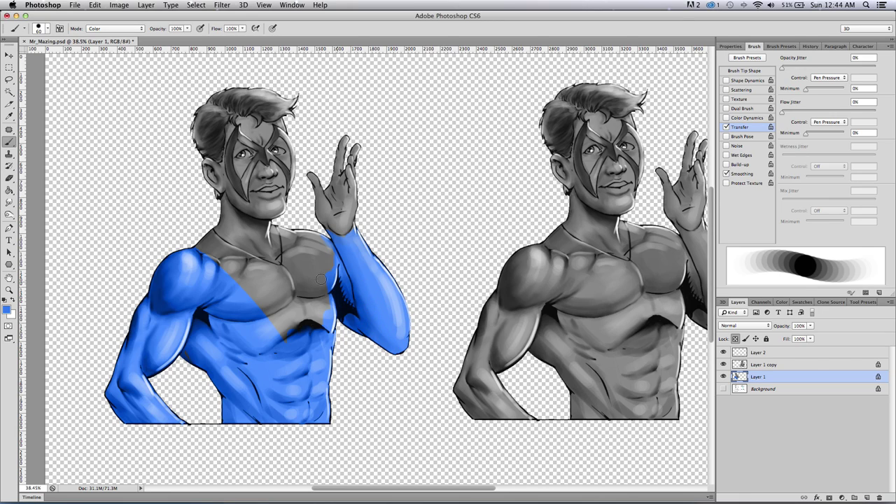
Paint the chest and shoulder areas blue up to the neckline, reducing the brush to 45 and 35 px near the edges.
{"action": "mouse_move", "coordinate": [311, 336]}
{"action": "left_mouse_down"}
{"action": "mouse_move", "coordinate": [280, 296]}
{"action": "mouse_move", "coordinate": [262, 325]}
{"action": "mouse_move", "coordinate": [214, 264]}
{"action": "left_mouse_up"}
{"action": "key", "text": "bracketleft"}
{"action": "key", "text": "bracketleft"}
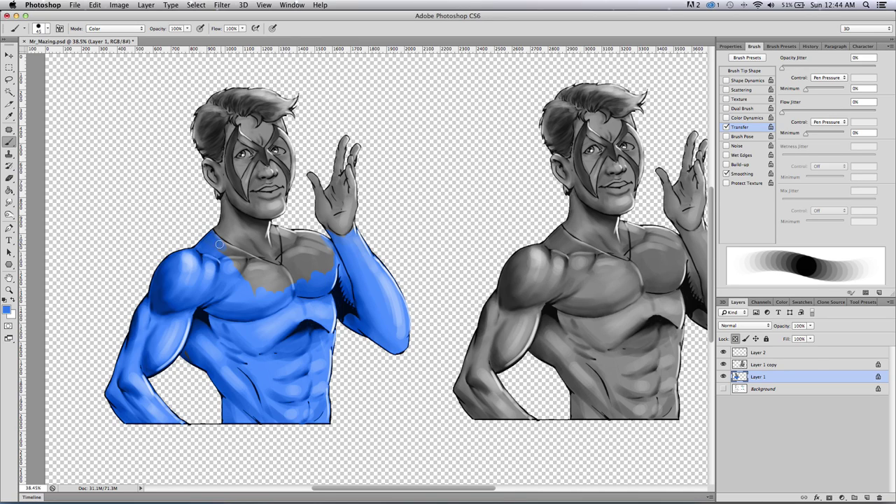
{"action": "mouse_move", "coordinate": [280, 274]}
{"action": "left_mouse_down"}
{"action": "mouse_move", "coordinate": [222, 259]}
{"action": "mouse_move", "coordinate": [245, 279]}
{"action": "mouse_move", "coordinate": [266, 278]}
{"action": "left_mouse_up"}
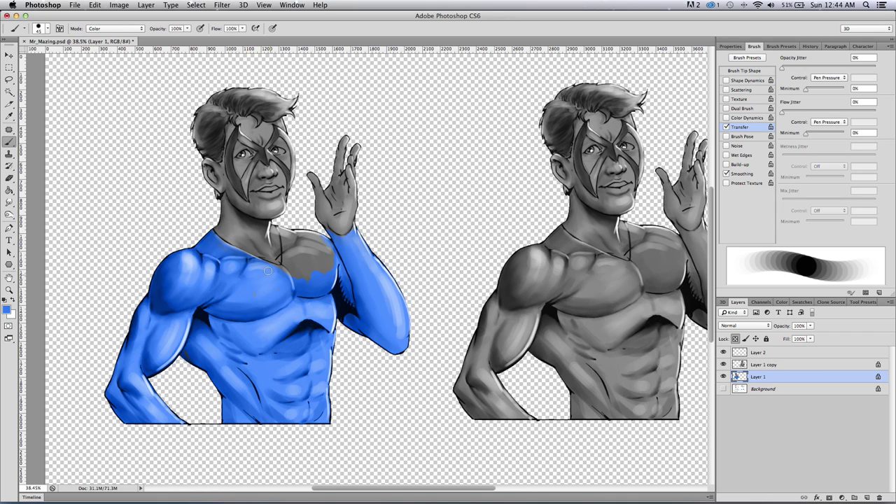
{"action": "key", "text": "bracketleft"}
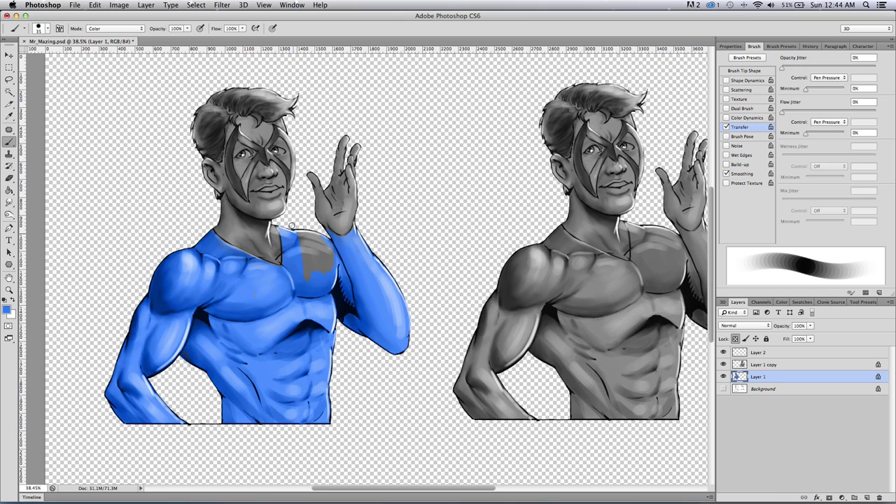
{"action": "left_click_drag", "start_coordinate": [301, 227], "coordinate": [328, 251]}
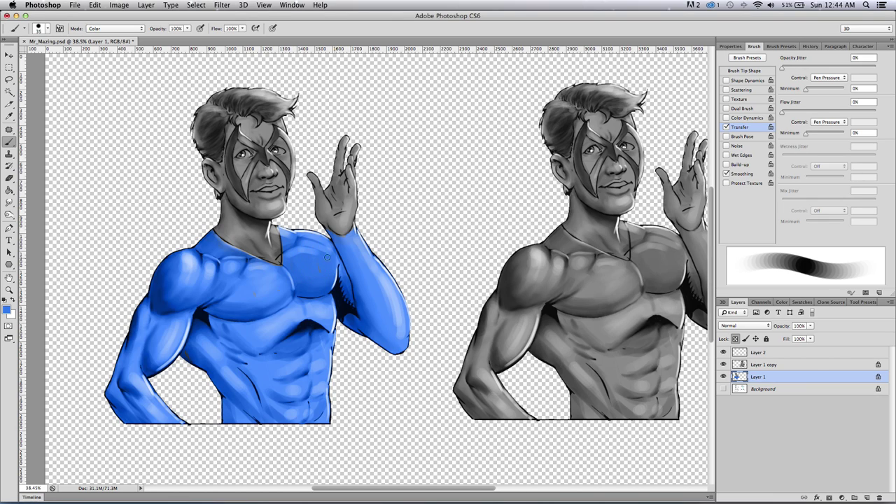
{"action": "key", "text": "bracketright"}
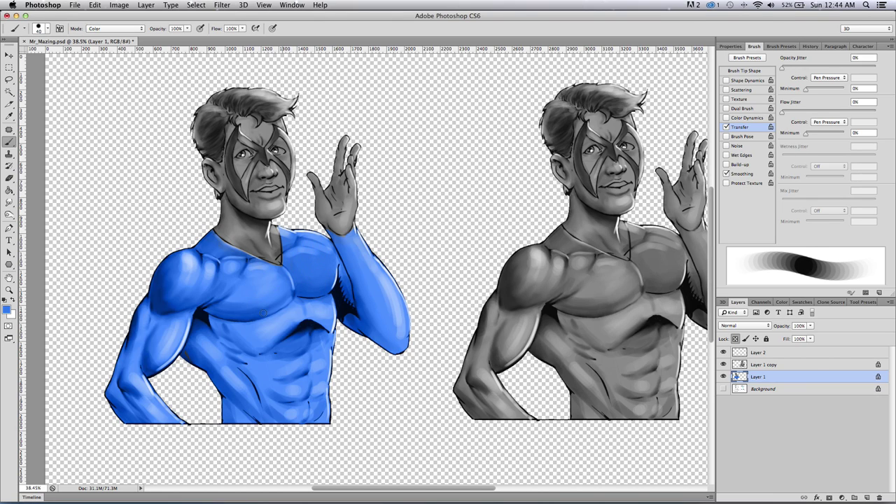
{"action": "key", "text": "bracketright"}
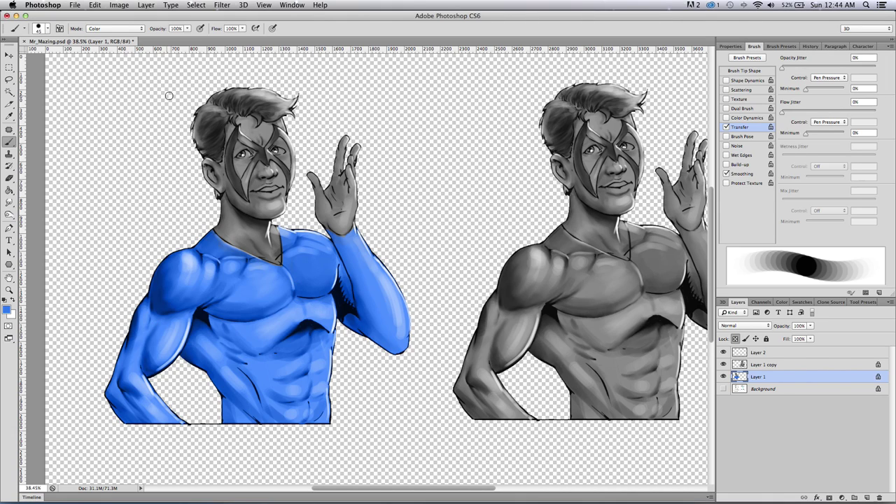
Try coloring the side band of the face mask blue with a 30 px brush, and undo the stroke.
{"action": "key", "text": "bracketleft"}
{"action": "key", "text": "bracketleft"}
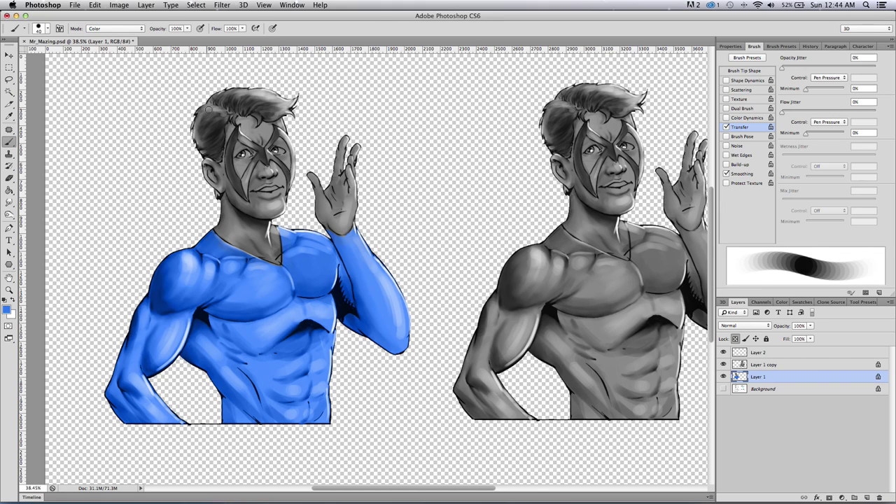
{"action": "key", "text": "bracketleft"}
{"action": "mouse_move", "coordinate": [232, 175]}
{"action": "left_mouse_down"}
{"action": "mouse_move", "coordinate": [238, 187]}
{"action": "mouse_move", "coordinate": [228, 156]}
{"action": "left_mouse_up"}
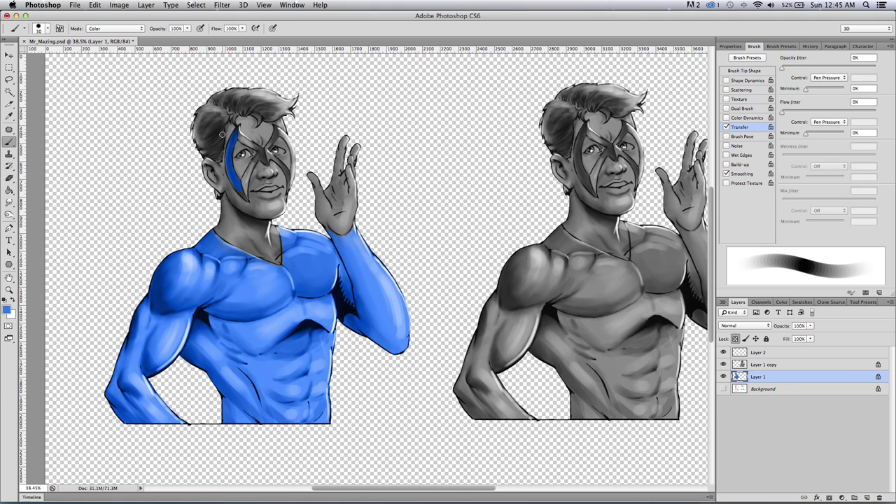
{"action": "key", "text": "super+z"}
Set the foreground color to golden yellow fbcb0b.
{"action": "left_click", "coordinate": [8, 309]}
{"action": "left_click_drag", "start_coordinate": [609, 231], "coordinate": [611, 187]}
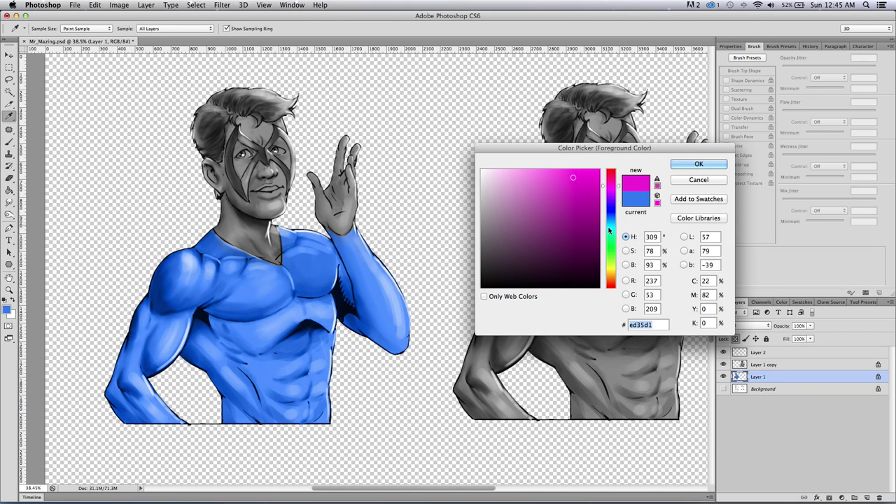
{"action": "left_click", "coordinate": [610, 210]}
{"action": "left_click", "coordinate": [608, 229]}
{"action": "left_click_drag", "start_coordinate": [607, 245], "coordinate": [610, 259]}
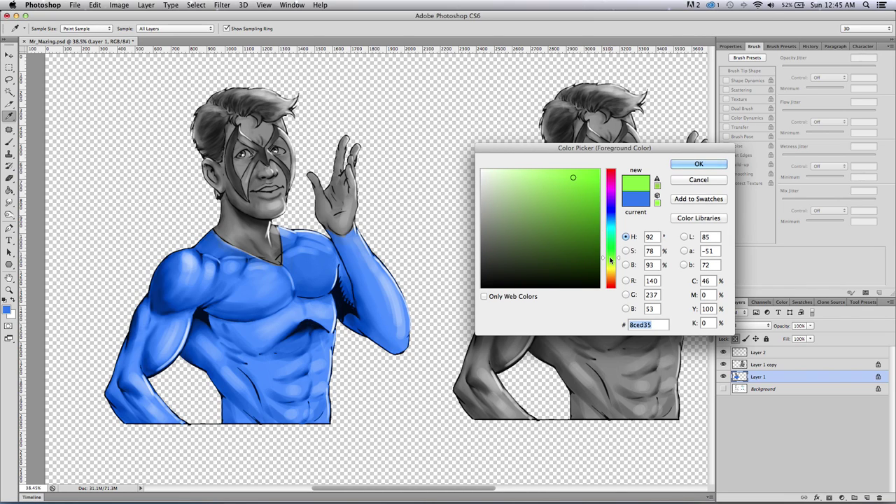
{"action": "left_click", "coordinate": [610, 268]}
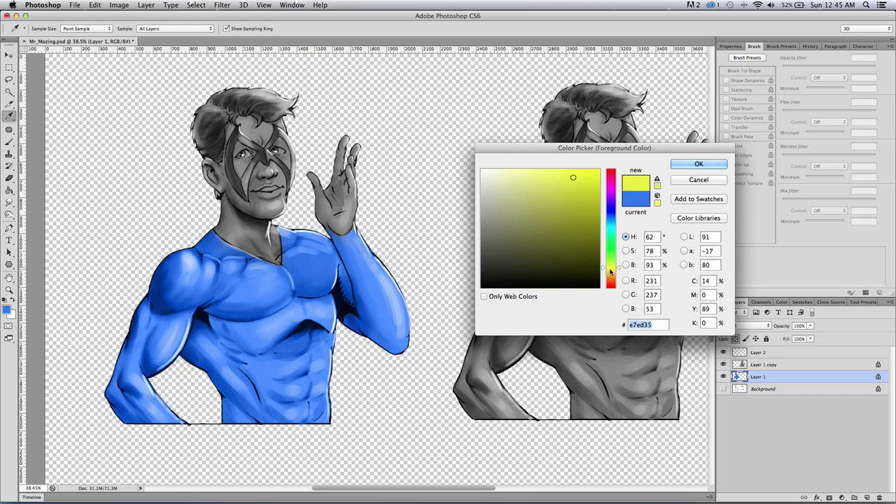
{"action": "left_click", "coordinate": [594, 171]}
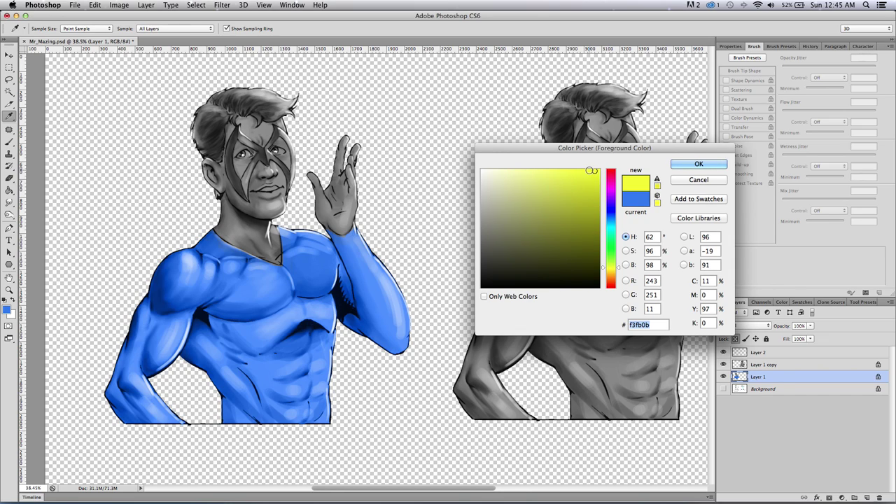
{"action": "left_click", "coordinate": [609, 267]}
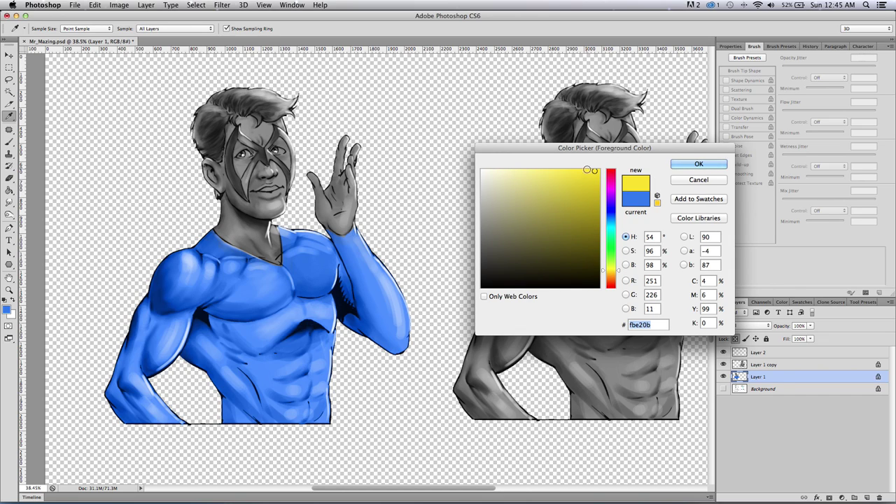
{"action": "left_click", "coordinate": [612, 273]}
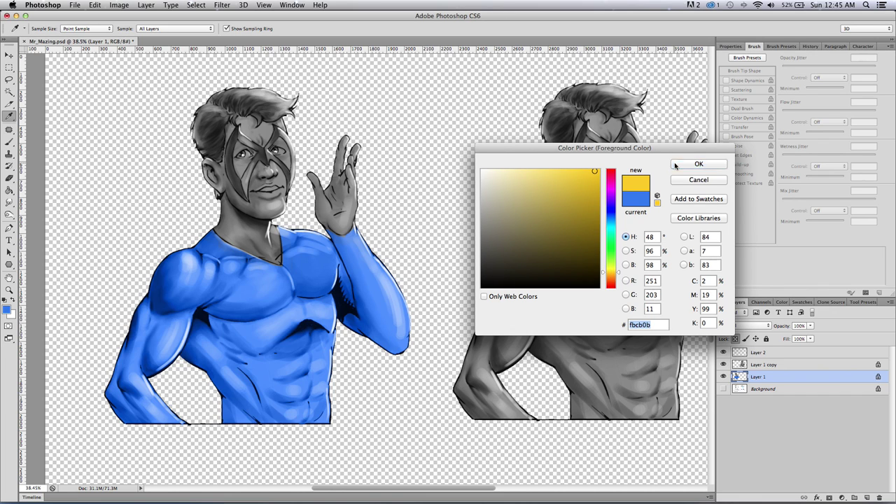
{"action": "left_click", "coordinate": [699, 164]}
Paint the whole face mask golden yellow with a brush of 15 px, reduced to 10 px for the narrow parts.
{"action": "key", "text": "z"}
{"action": "left_click_drag", "start_coordinate": [261, 113], "coordinate": [269, 119]}
{"action": "key", "text": "b"}
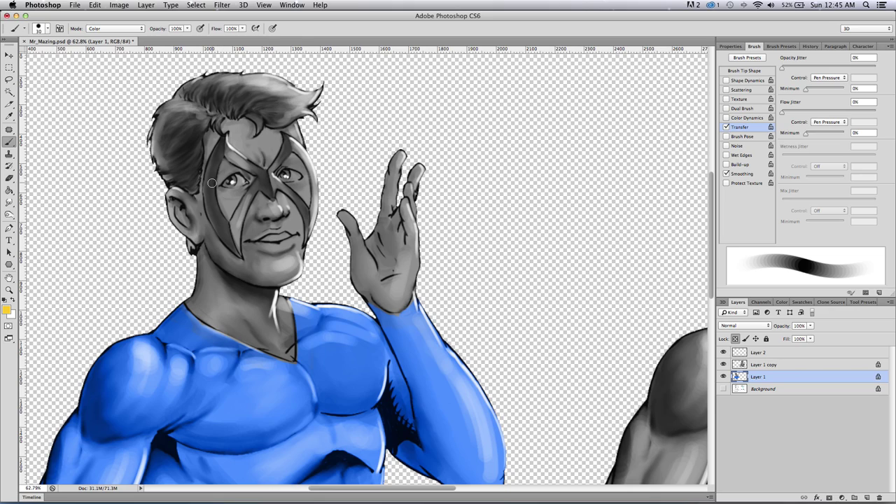
{"action": "key", "text": "bracketleft"}
{"action": "key", "text": "bracketleft"}
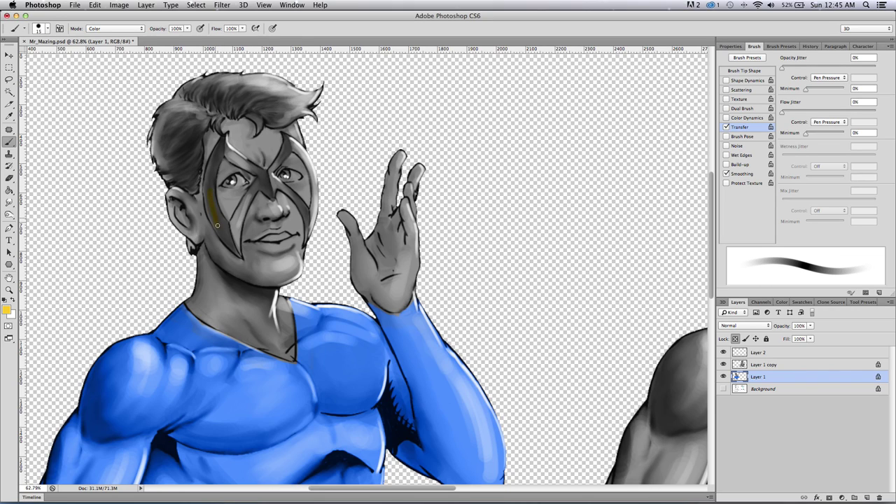
{"action": "left_click_drag", "start_coordinate": [208, 185], "coordinate": [212, 202]}
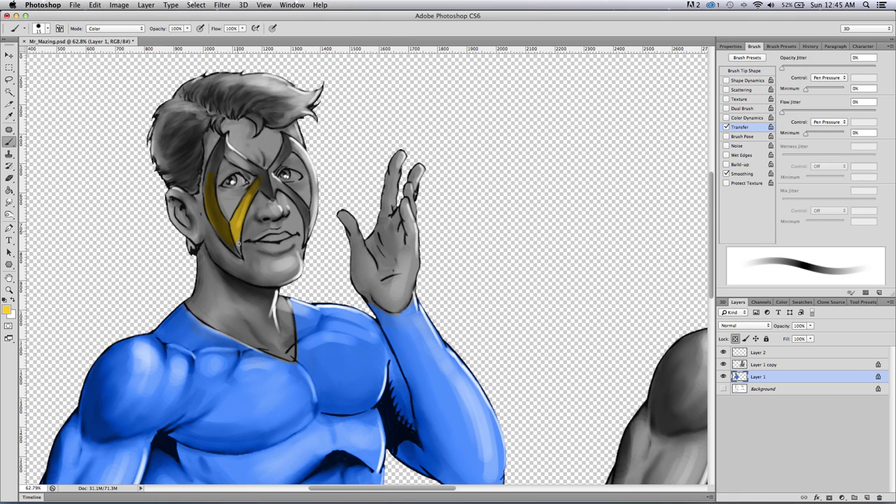
{"action": "key", "text": "bracketleft"}
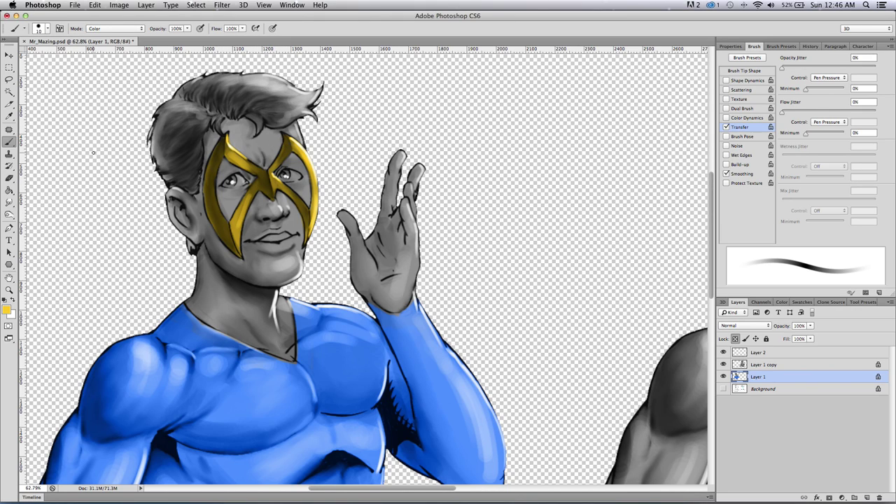
Sample blue 266bde from the suit's shoulder and color both irises with it using a 15 px brush.
{"action": "left_click", "coordinate": [7, 308]}
{"action": "left_click", "coordinate": [132, 348]}
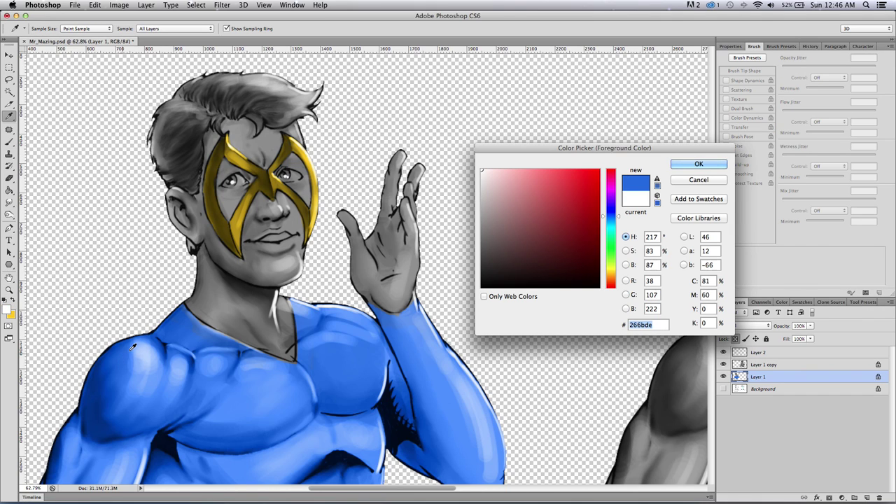
{"action": "left_click", "coordinate": [699, 164]}
{"action": "key", "text": "b"}
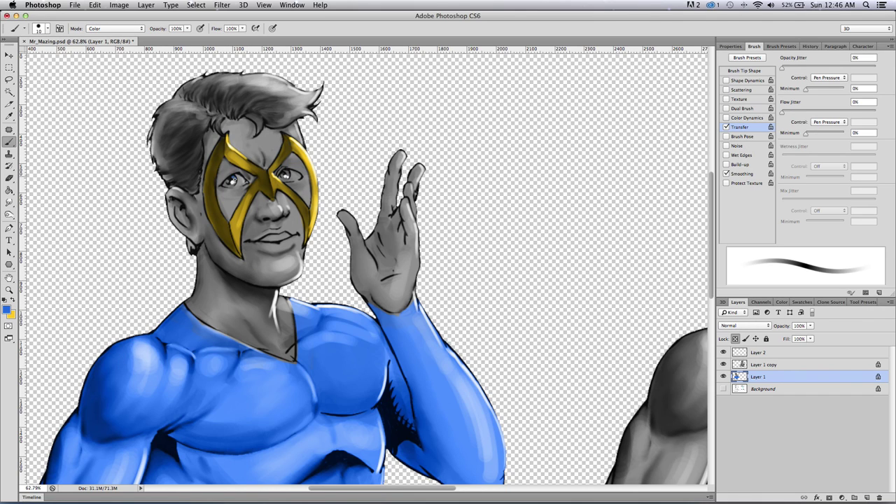
{"action": "key", "text": "bracketright"}
{"action": "left_click", "coordinate": [231, 180]}
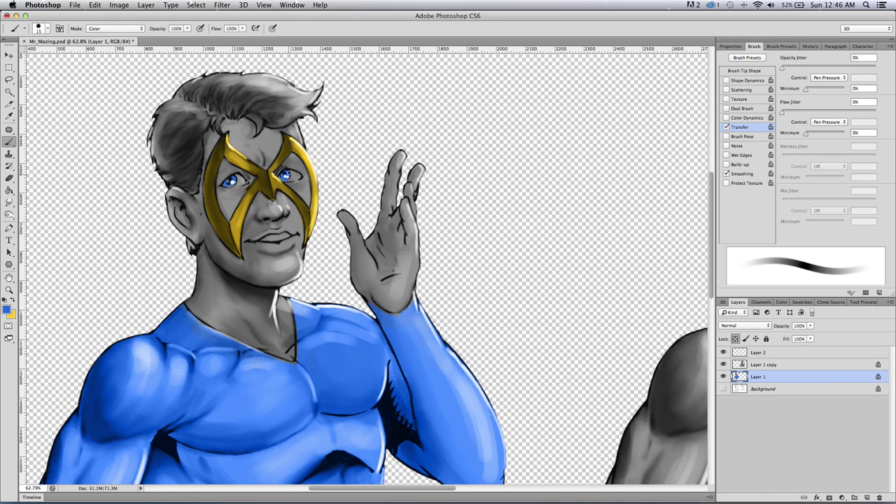
{"action": "left_click", "coordinate": [11, 300]}
{"action": "left_click", "coordinate": [8, 309]}
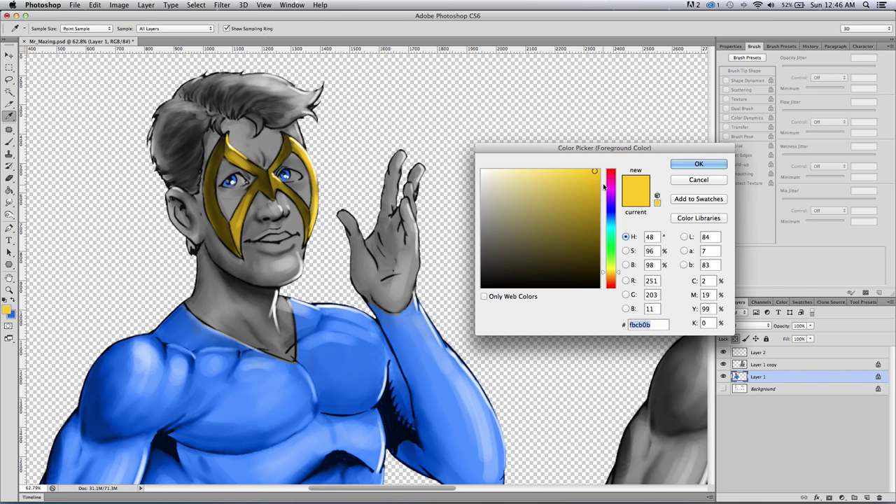
{"action": "mouse_move", "coordinate": [616, 198]}
{"action": "left_mouse_down"}
{"action": "mouse_move", "coordinate": [610, 190]}
{"action": "mouse_move", "coordinate": [612, 269]}
{"action": "left_mouse_up"}
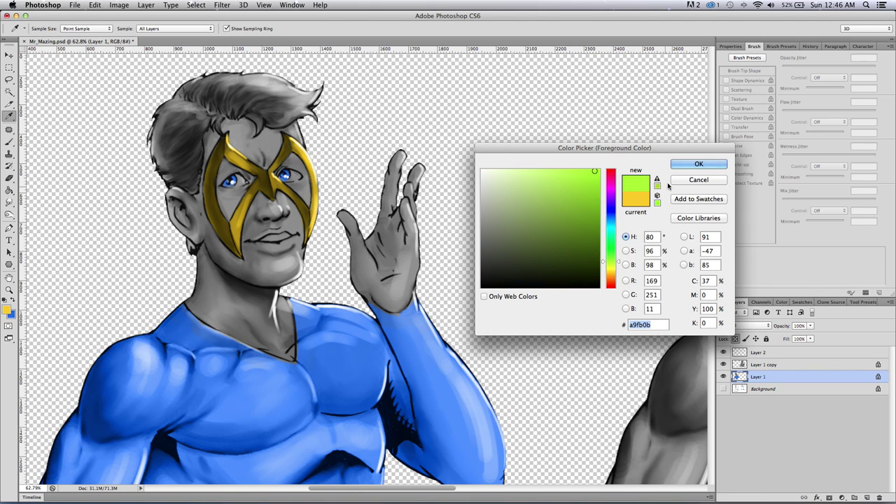
{"action": "left_click", "coordinate": [690, 164]}
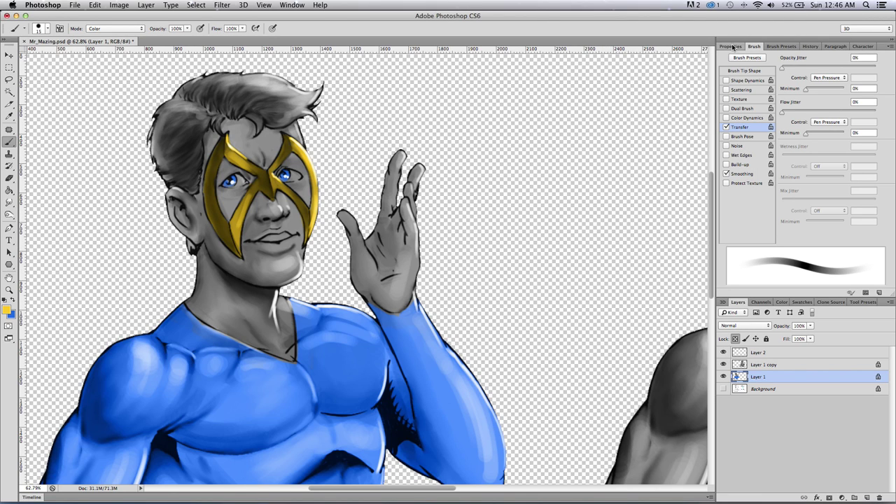
Try a salmon swatch on the face with a 30 px brush, undo the stroke, and pick a lighter peach swatch for the skin.
{"action": "left_click", "coordinate": [800, 301]}
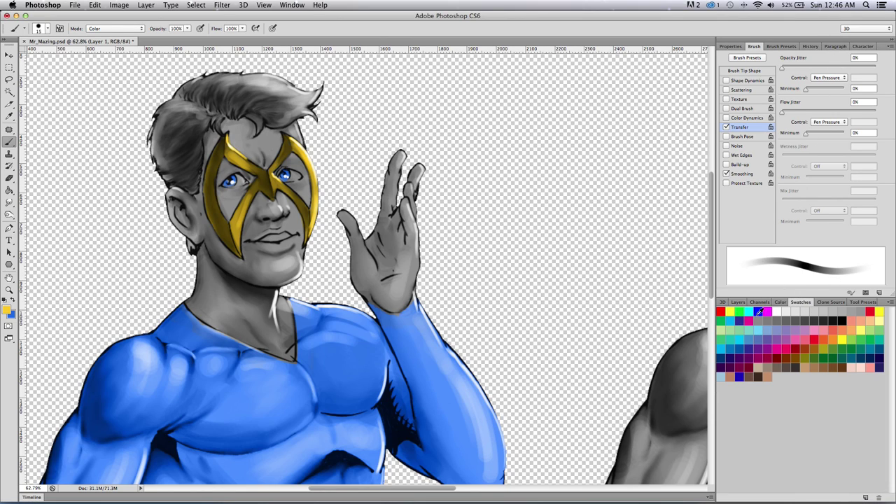
{"action": "left_click", "coordinate": [862, 318], "text": "super"}
{"action": "left_click", "coordinate": [11, 301]}
{"action": "key", "text": "bracketright"}
{"action": "key", "text": "bracketright"}
{"action": "left_click_drag", "start_coordinate": [255, 218], "coordinate": [278, 223]}
{"action": "key", "text": "super+z"}
{"action": "left_click", "coordinate": [855, 319]}
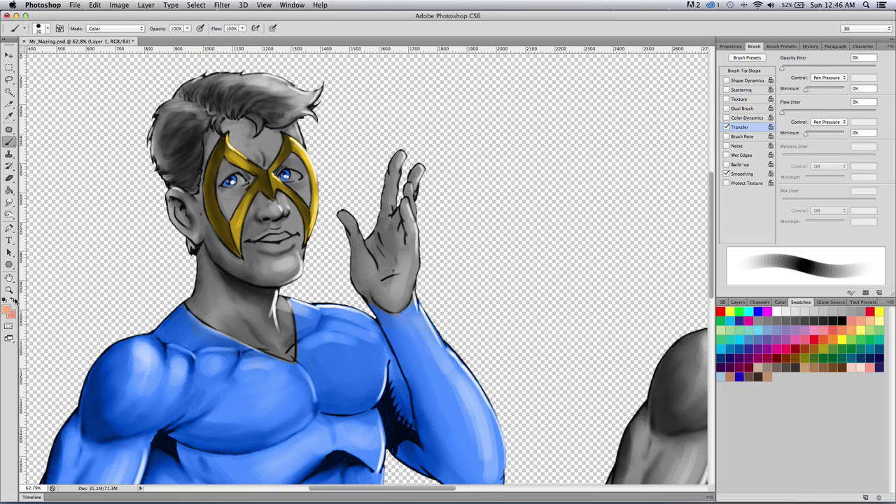
Try the salmon color on the nose at full brush opacity and again at 50%, undoing both strokes.
{"action": "left_click_drag", "start_coordinate": [271, 211], "coordinate": [263, 213]}
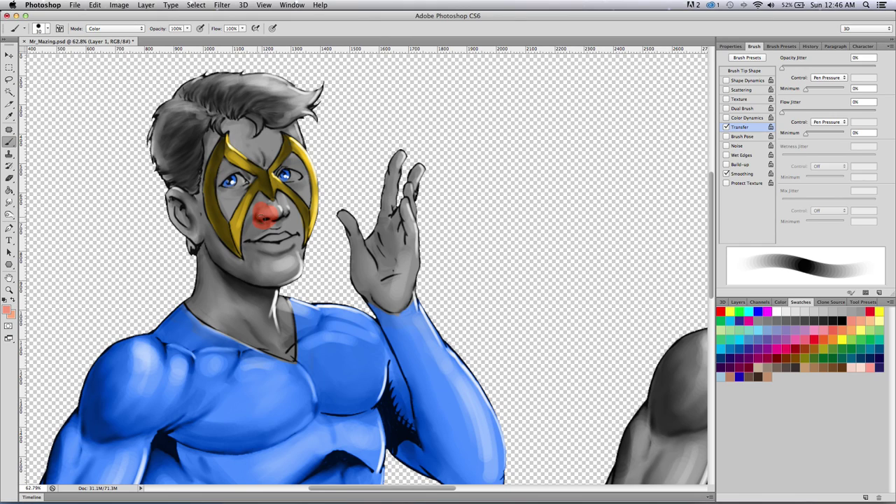
{"action": "key", "text": "super+z"}
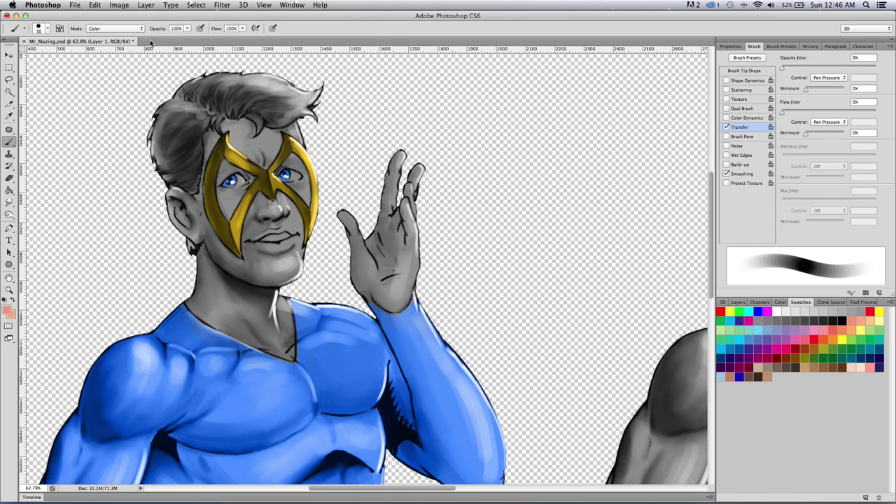
{"action": "left_click", "coordinate": [187, 28]}
{"action": "left_click_drag", "start_coordinate": [191, 39], "coordinate": [166, 38]}
{"action": "mouse_move", "coordinate": [256, 223]}
{"action": "left_mouse_down"}
{"action": "mouse_move", "coordinate": [253, 229]}
{"action": "mouse_move", "coordinate": [277, 208]}
{"action": "mouse_move", "coordinate": [264, 217]}
{"action": "left_mouse_up"}
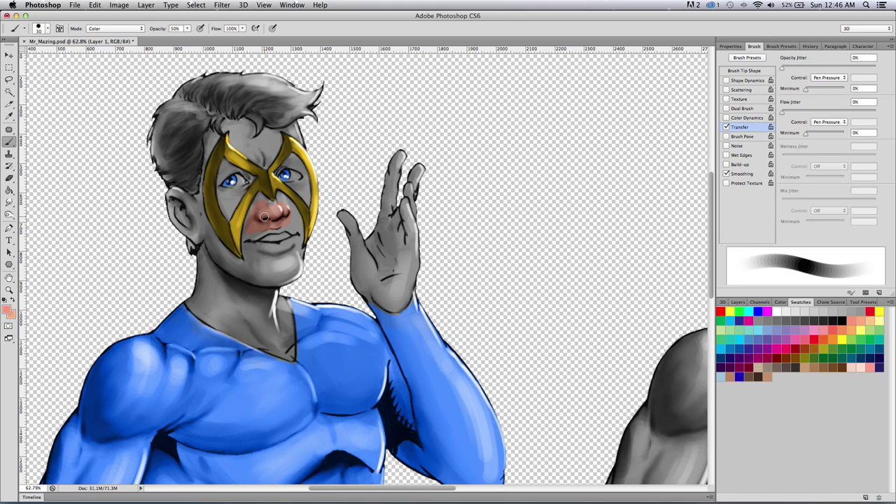
{"action": "key", "text": "super+z"}
Try a pale peach swatch on the neck at 50% brush opacity and undo the stroke.
{"action": "left_click", "coordinate": [869, 318], "text": "super"}
{"action": "left_click", "coordinate": [13, 300]}
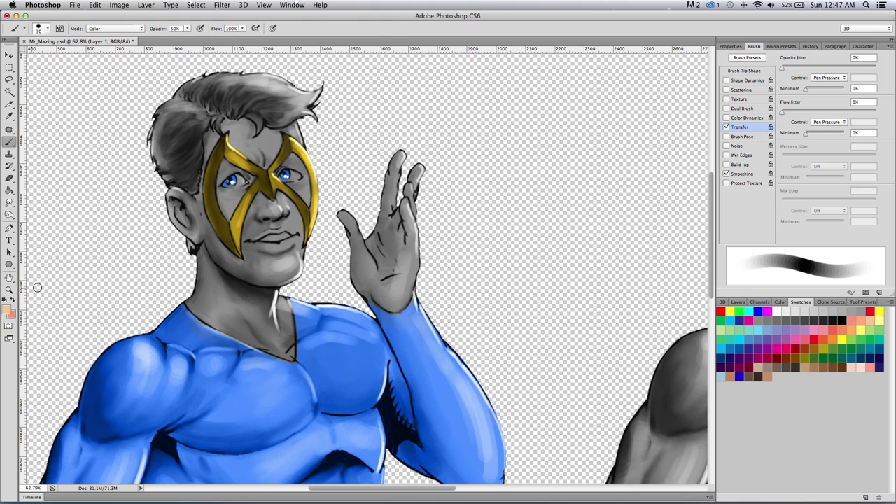
{"action": "mouse_move", "coordinate": [237, 273]}
{"action": "left_mouse_down"}
{"action": "mouse_move", "coordinate": [248, 315]}
{"action": "mouse_move", "coordinate": [236, 277]}
{"action": "mouse_move", "coordinate": [220, 293]}
{"action": "left_mouse_up"}
{"action": "key", "text": "super+z"}
Pick the light orange swatch as the skin color, test it across the neck and undo the test stroke.
{"action": "left_click", "coordinate": [852, 326]}
{"action": "mouse_move", "coordinate": [212, 260]}
{"action": "left_mouse_down"}
{"action": "mouse_move", "coordinate": [227, 292]}
{"action": "mouse_move", "coordinate": [212, 310]}
{"action": "mouse_move", "coordinate": [228, 311]}
{"action": "mouse_move", "coordinate": [236, 285]}
{"action": "mouse_move", "coordinate": [255, 299]}
{"action": "mouse_move", "coordinate": [263, 327]}
{"action": "mouse_move", "coordinate": [236, 316]}
{"action": "left_mouse_up"}
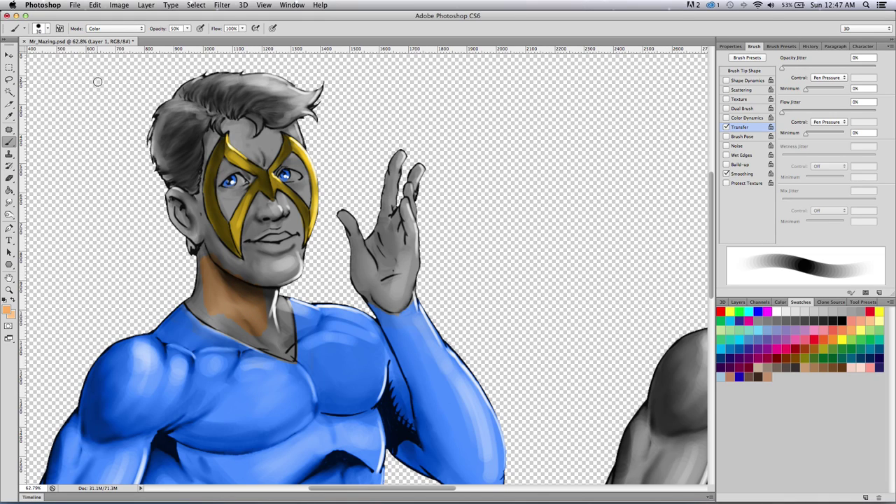
{"action": "key", "text": "super+z"}
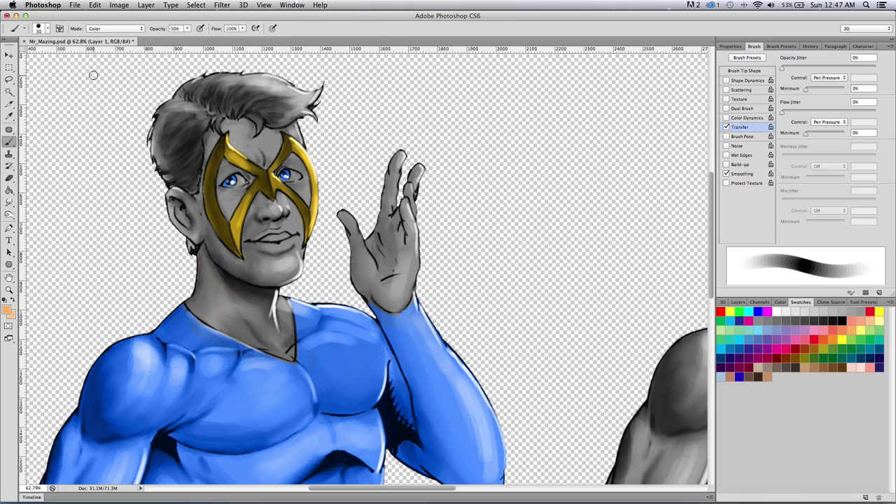
Try the light orange on the neck with the brush opacity at 96% and undo the stroke.
{"action": "left_click", "coordinate": [187, 29]}
{"action": "left_click_drag", "start_coordinate": [180, 38], "coordinate": [212, 41]}
{"action": "left_click_drag", "start_coordinate": [210, 275], "coordinate": [233, 300]}
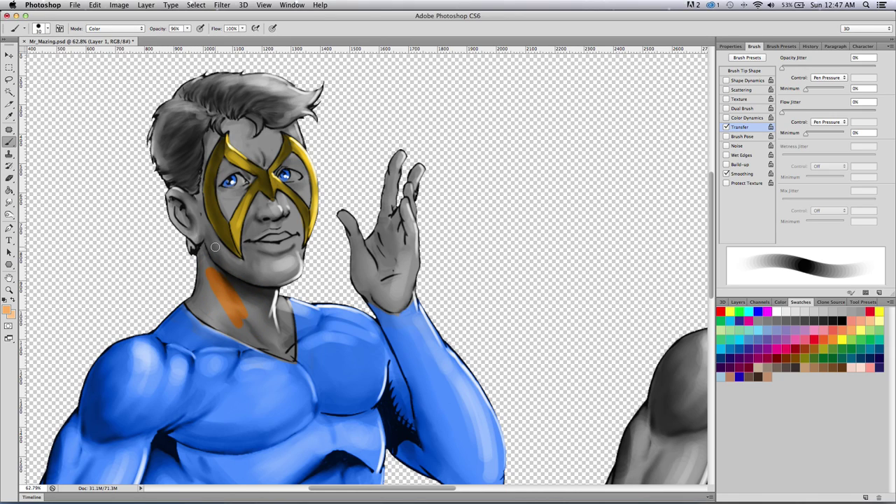
{"action": "key", "text": "super+z"}
Set the brush opacity to 59%, test it on the neck and undo the test stroke.
{"action": "left_click", "coordinate": [187, 29]}
{"action": "left_click_drag", "start_coordinate": [189, 38], "coordinate": [173, 39]}
{"action": "mouse_move", "coordinate": [214, 276]}
{"action": "left_mouse_down"}
{"action": "mouse_move", "coordinate": [236, 311]}
{"action": "mouse_move", "coordinate": [248, 307]}
{"action": "mouse_move", "coordinate": [242, 283]}
{"action": "mouse_move", "coordinate": [271, 320]}
{"action": "mouse_move", "coordinate": [249, 299]}
{"action": "mouse_move", "coordinate": [217, 300]}
{"action": "left_mouse_up"}
{"action": "key", "text": "super+z"}
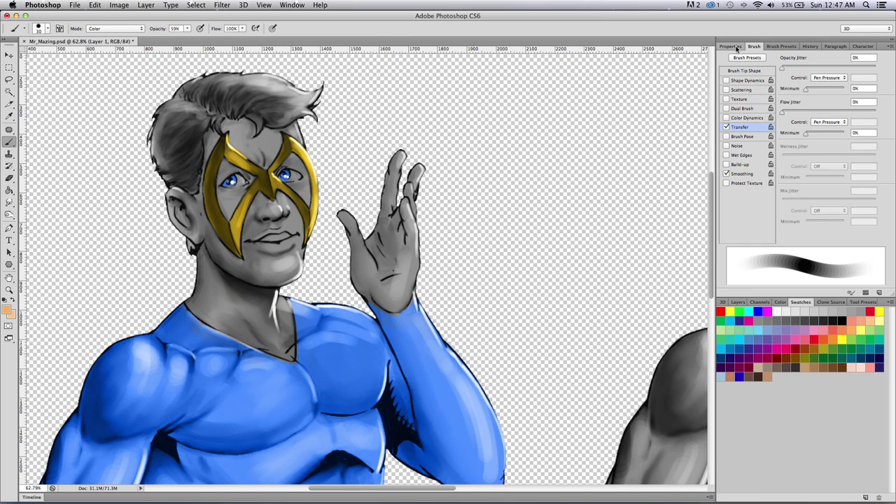
Add a new layer directly above Layer 1 and set its blending mode to Color.
{"action": "left_click", "coordinate": [739, 303]}
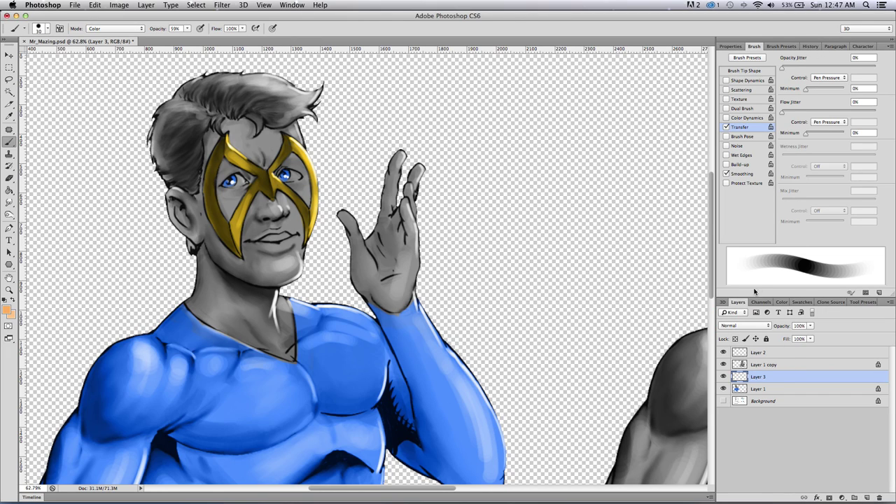
{"action": "left_click", "coordinate": [736, 326]}
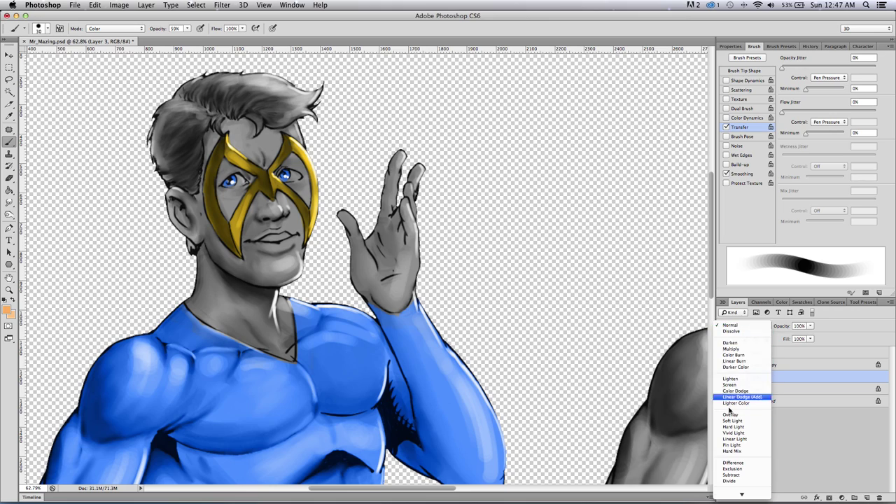
{"action": "left_click", "coordinate": [735, 483]}
Paint the whole neck light orange with a 30 px brush, reduced to 20 px for the edges, and smudge the color smooth.
{"action": "mouse_move", "coordinate": [216, 282]}
{"action": "left_mouse_down"}
{"action": "mouse_move", "coordinate": [240, 314]}
{"action": "mouse_move", "coordinate": [248, 281]}
{"action": "mouse_move", "coordinate": [263, 312]}
{"action": "left_mouse_up"}
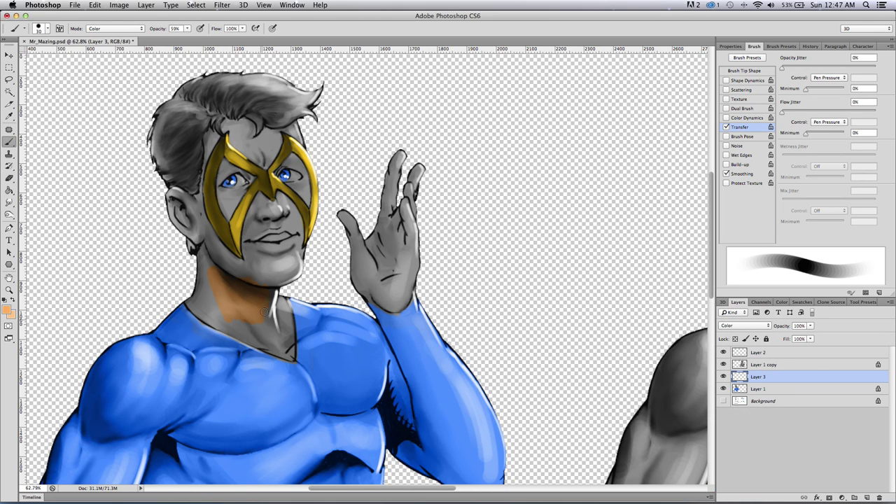
{"action": "mouse_move", "coordinate": [210, 276]}
{"action": "left_mouse_down"}
{"action": "mouse_move", "coordinate": [210, 287]}
{"action": "mouse_move", "coordinate": [215, 267]}
{"action": "mouse_move", "coordinate": [204, 265]}
{"action": "mouse_move", "coordinate": [202, 249]}
{"action": "mouse_move", "coordinate": [240, 274]}
{"action": "left_mouse_up"}
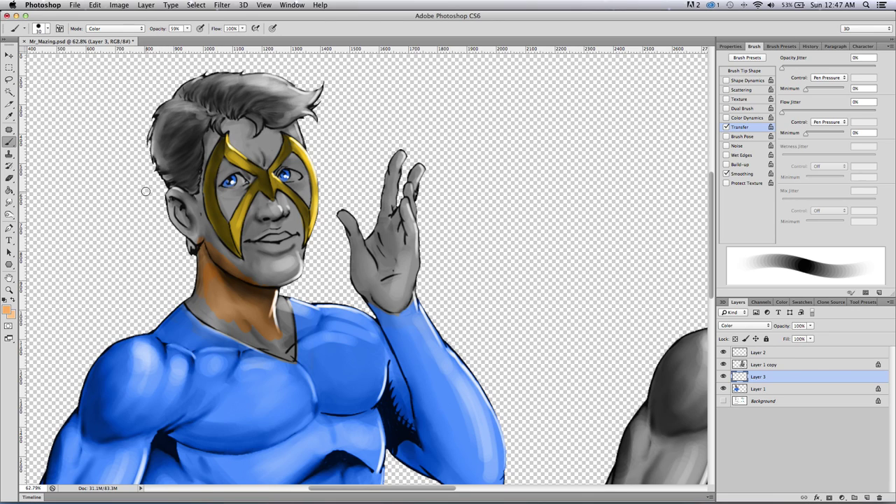
{"action": "left_click", "coordinate": [9, 202]}
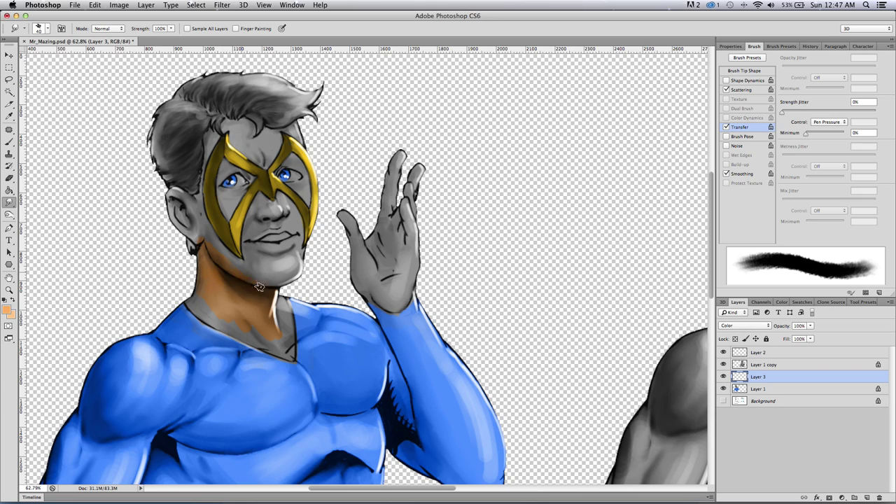
{"action": "left_click", "coordinate": [10, 141]}
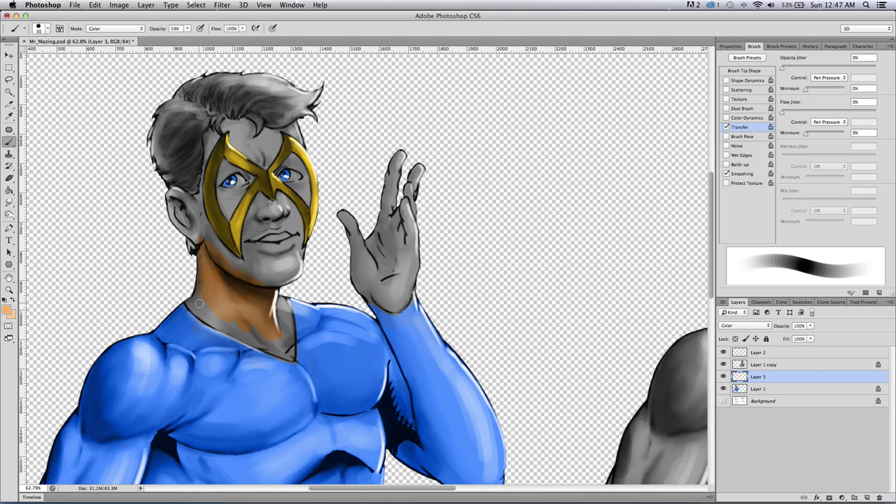
{"action": "key", "text": "bracketleft"}
{"action": "key", "text": "bracketleft"}
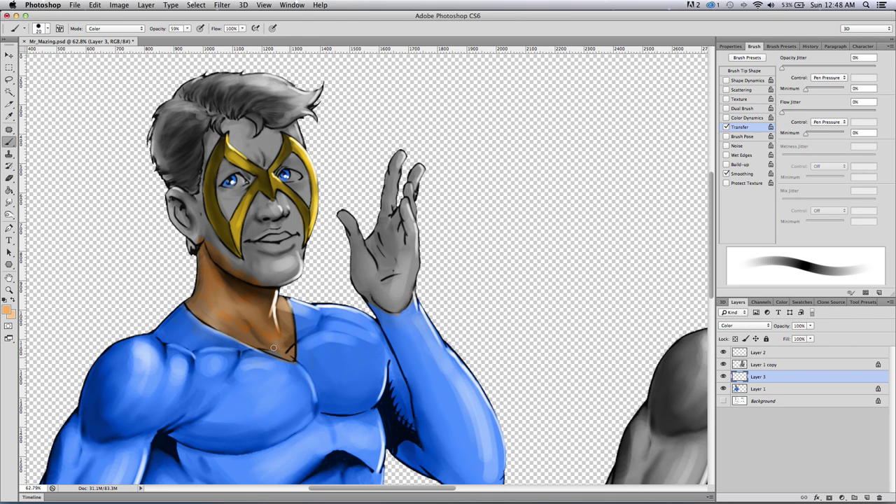
{"action": "left_click", "coordinate": [9, 202]}
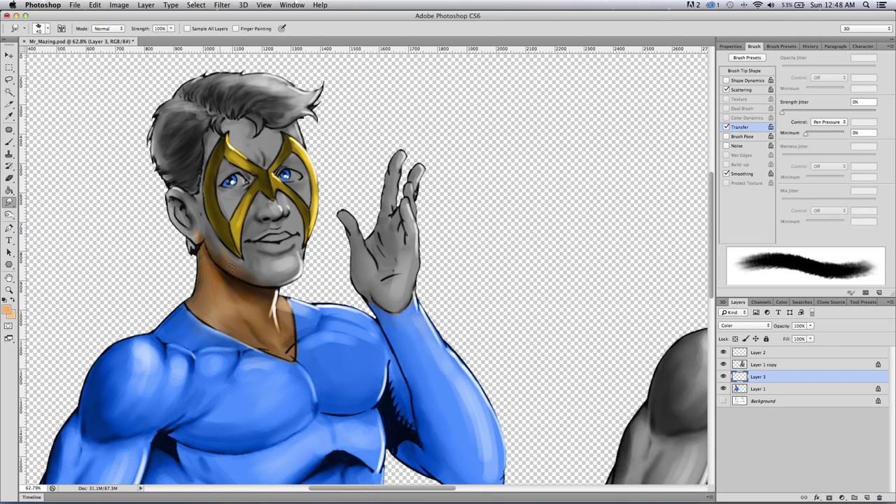
Paint the face, ear and raised hand light orange with a 20 px then 15 px brush, and blend the face with a 30 px Smudge tool.
{"action": "key", "text": "b"}
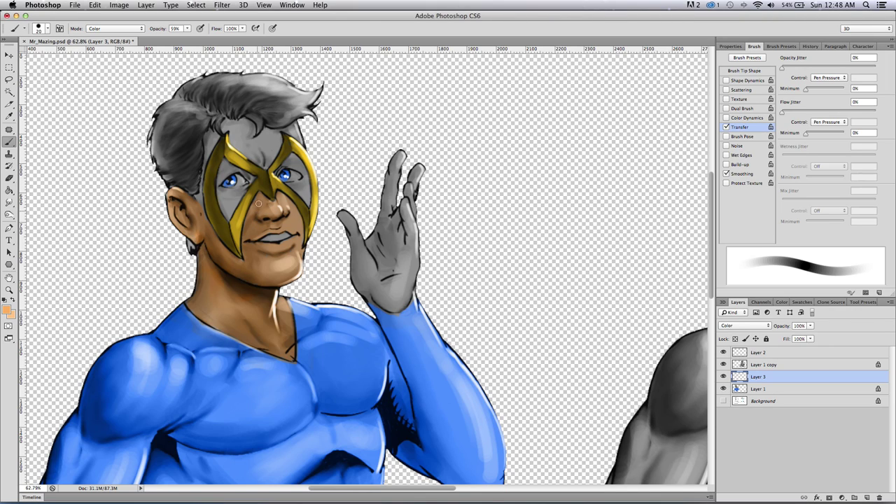
{"action": "key", "text": "bracketleft"}
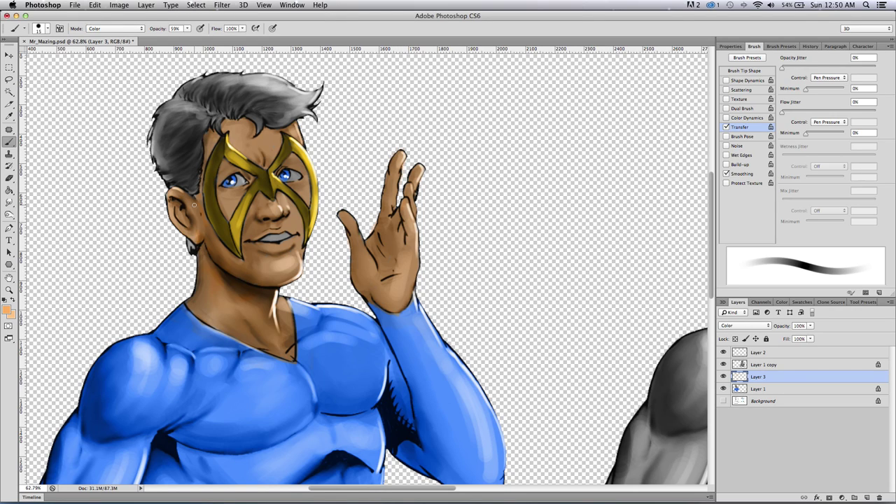
{"action": "left_click", "coordinate": [10, 203]}
{"action": "key", "text": "bracketleft"}
{"action": "key", "text": "bracketleft"}
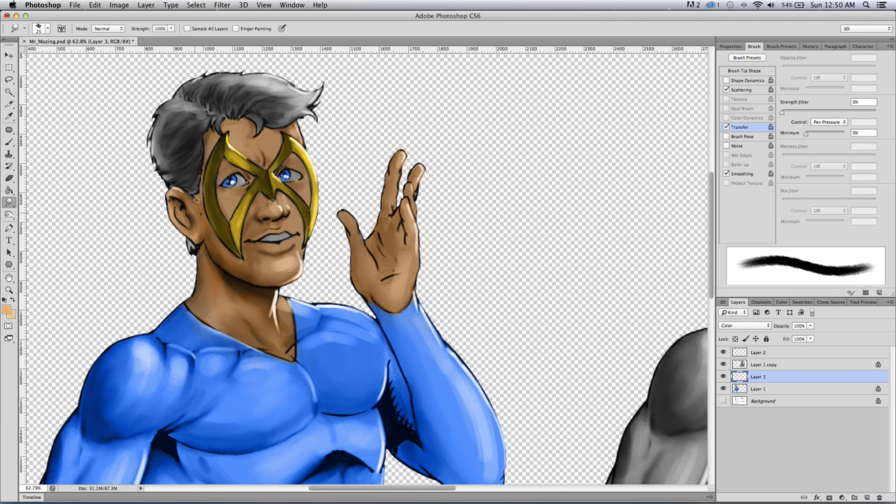
{"action": "key", "text": "bracketright"}
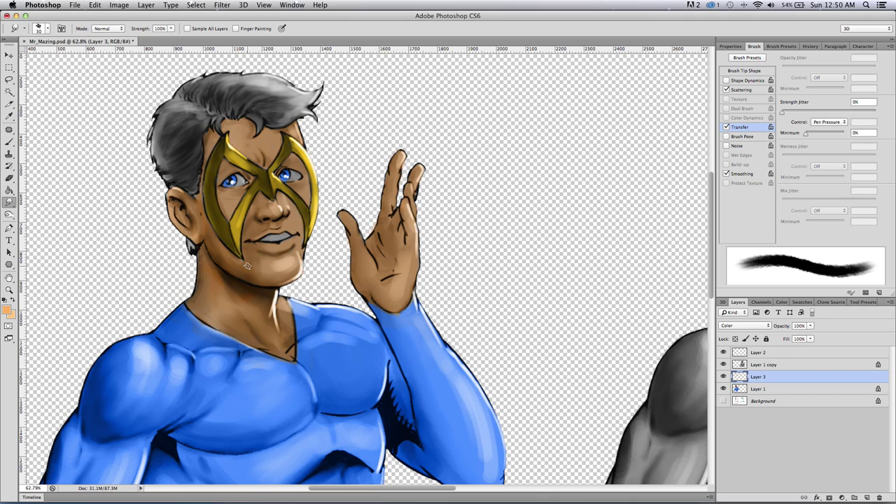
Lock the transparent pixels of Layer 3.
{"action": "mouse_move", "coordinate": [811, 326]}
{"action": "left_mouse_down"}
{"action": "mouse_move", "coordinate": [794, 338]}
{"action": "mouse_move", "coordinate": [813, 335]}
{"action": "left_mouse_up"}
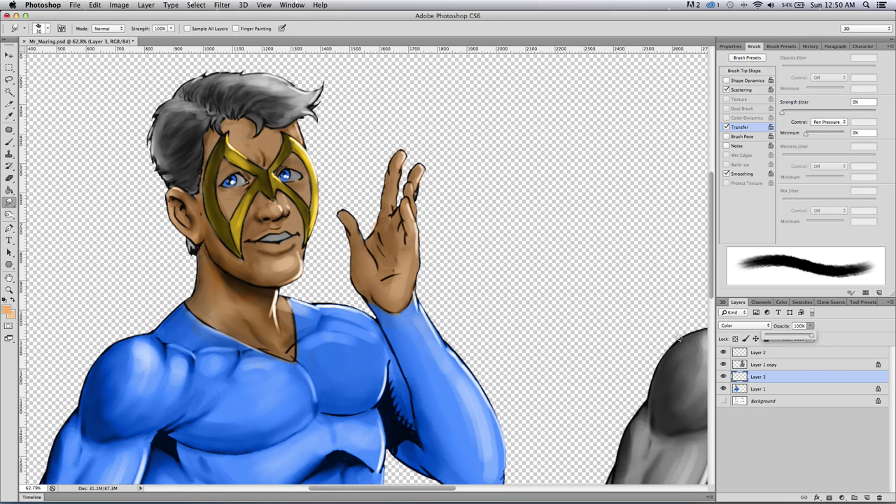
{"action": "left_click", "coordinate": [746, 376]}
{"action": "left_click", "coordinate": [735, 339]}
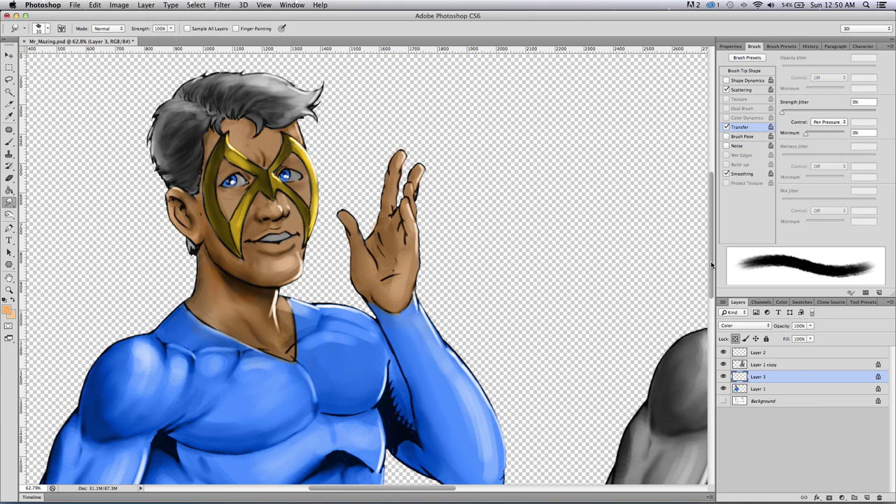
Set the foreground color to the pale peach f3c798 and return to the Brush tool.
{"action": "left_click", "coordinate": [10, 309]}
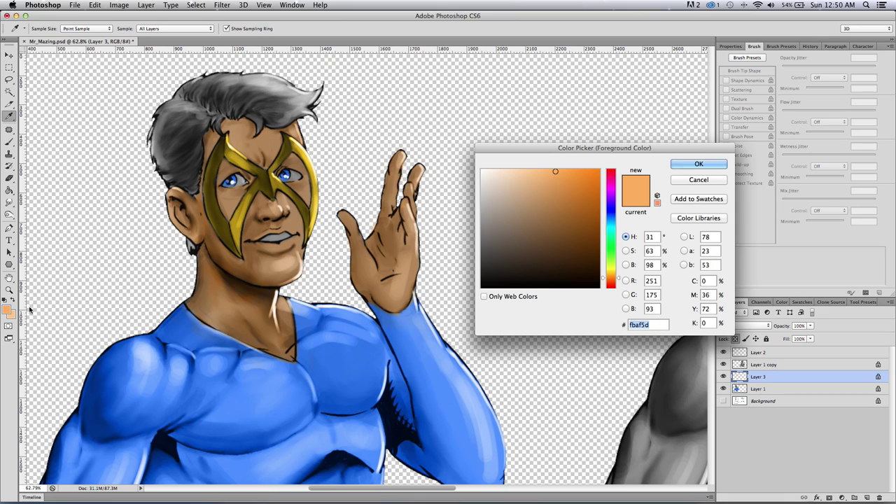
{"action": "left_click_drag", "start_coordinate": [547, 176], "coordinate": [532, 175]}
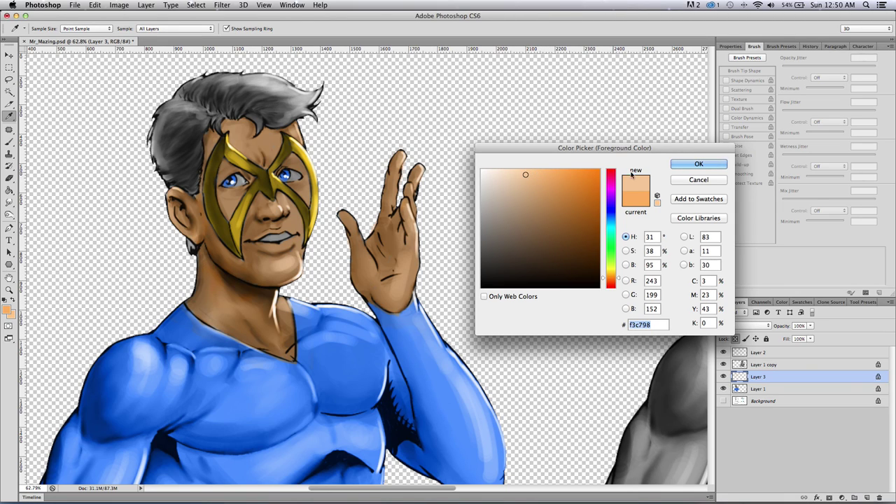
{"action": "key", "text": "Return"}
{"action": "key", "text": "b"}
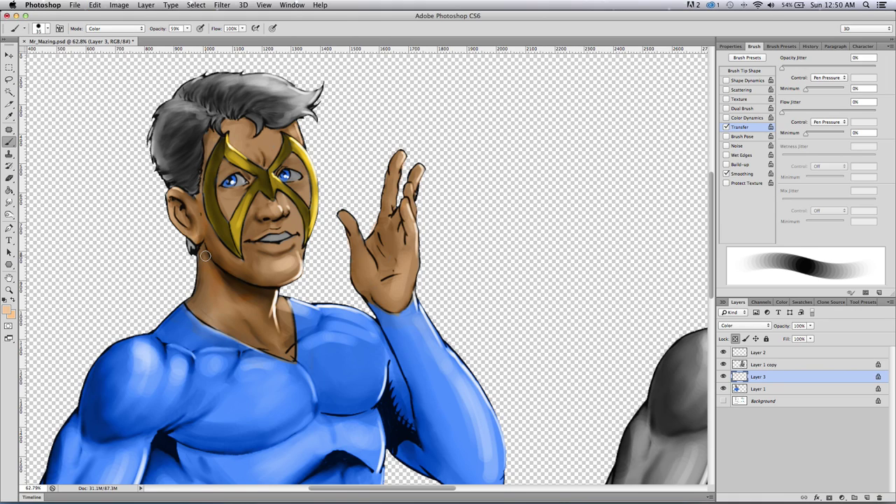
Add a new layer above Layer 3 and set the brush mode to Normal.
{"action": "left_click", "coordinate": [854, 498]}
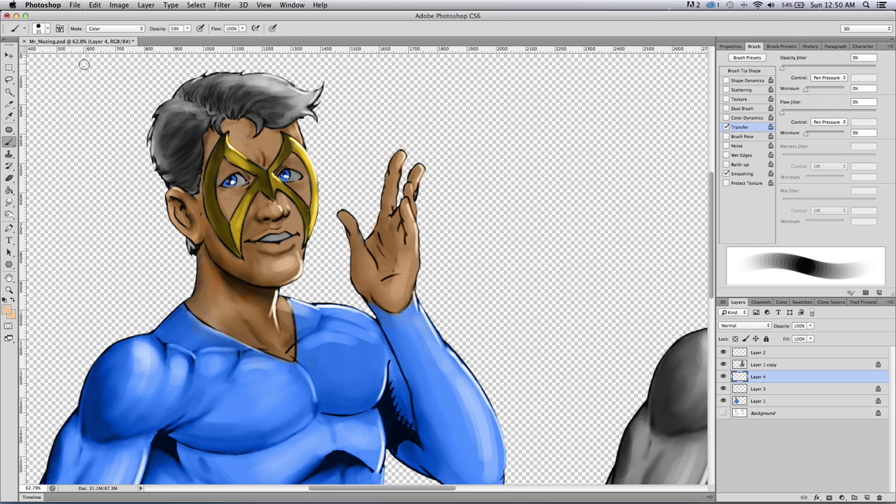
{"action": "left_click", "coordinate": [91, 29]}
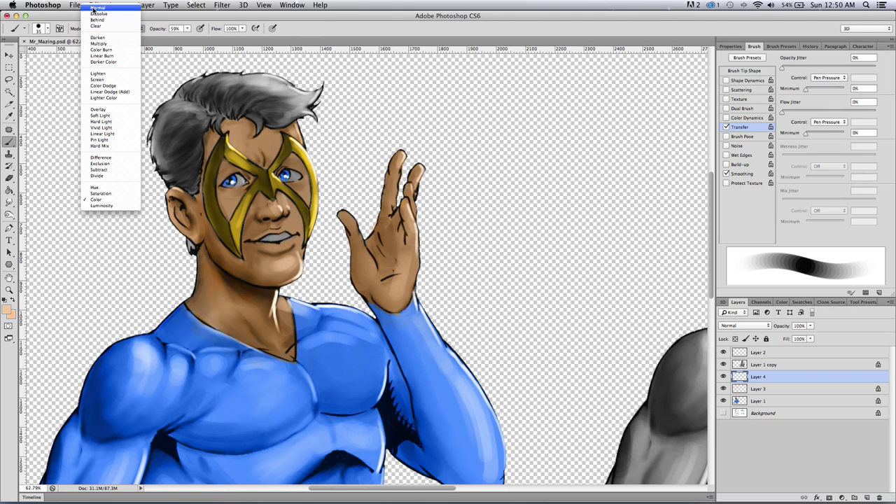
{"action": "left_click", "coordinate": [101, 10]}
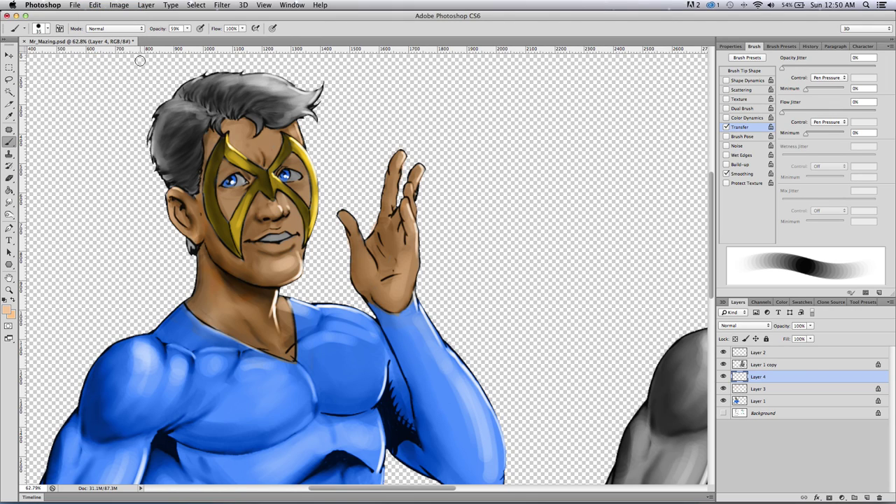
Paint pale peach highlights along the neck muscles with a 35 px brush.
{"action": "key", "text": "bracketright"}
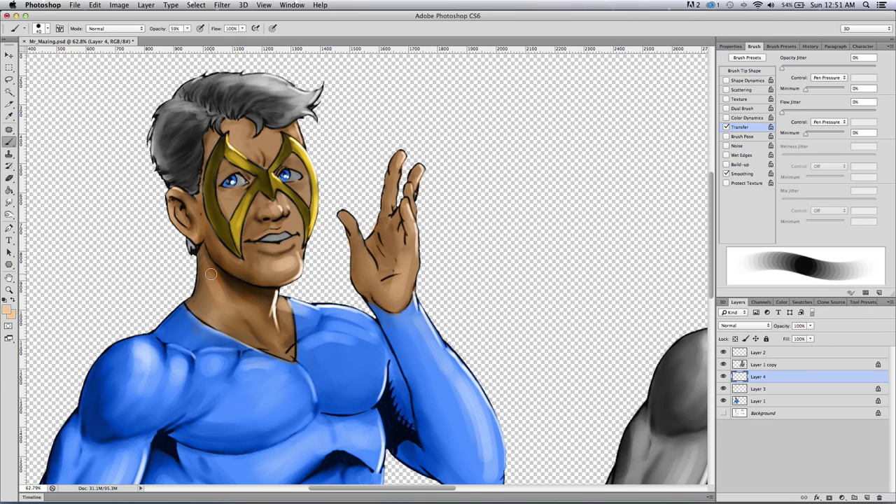
{"action": "key", "text": "bracketleft"}
{"action": "left_click_drag", "start_coordinate": [230, 321], "coordinate": [210, 282]}
{"action": "mouse_move", "coordinate": [254, 322]}
{"action": "left_mouse_down"}
{"action": "mouse_move", "coordinate": [239, 300]}
{"action": "mouse_move", "coordinate": [261, 328]}
{"action": "mouse_move", "coordinate": [187, 221]}
{"action": "mouse_move", "coordinate": [215, 237]}
{"action": "mouse_move", "coordinate": [217, 296]}
{"action": "left_mouse_up"}
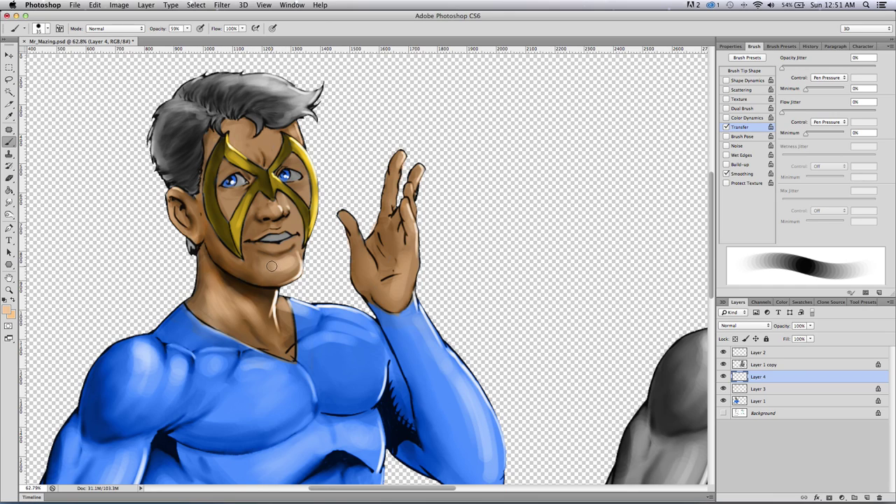
Add pale peach highlights to the chin and around the mouth and nose, reducing the brush from 30 px to between 10 and 15 px.
{"action": "key", "text": "bracketleft"}
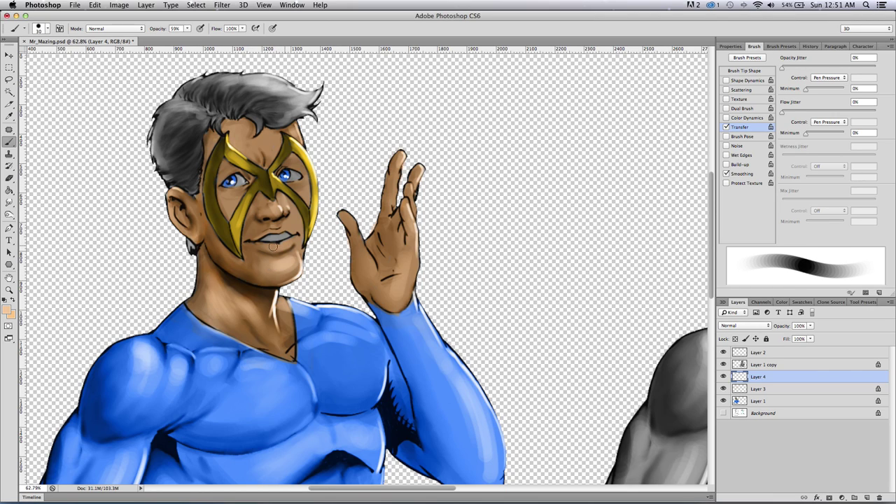
{"action": "key", "text": "bracketleft"}
{"action": "key", "text": "bracketleft"}
{"action": "key", "text": "bracketleft"}
{"action": "key", "text": "bracketleft"}
{"action": "key", "text": "bracketleft"}
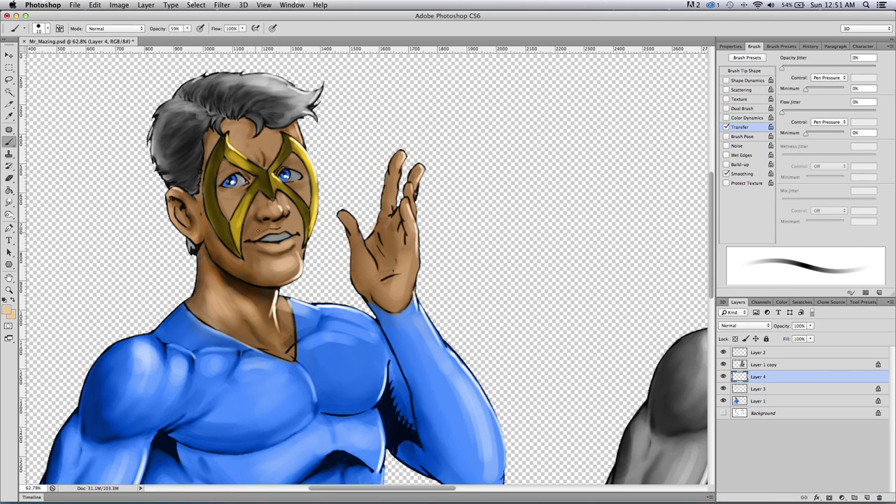
{"action": "key", "text": "bracketleft"}
{"action": "key", "text": "bracketright"}
{"action": "key", "text": "bracketright"}
{"action": "key", "text": "bracketleft"}
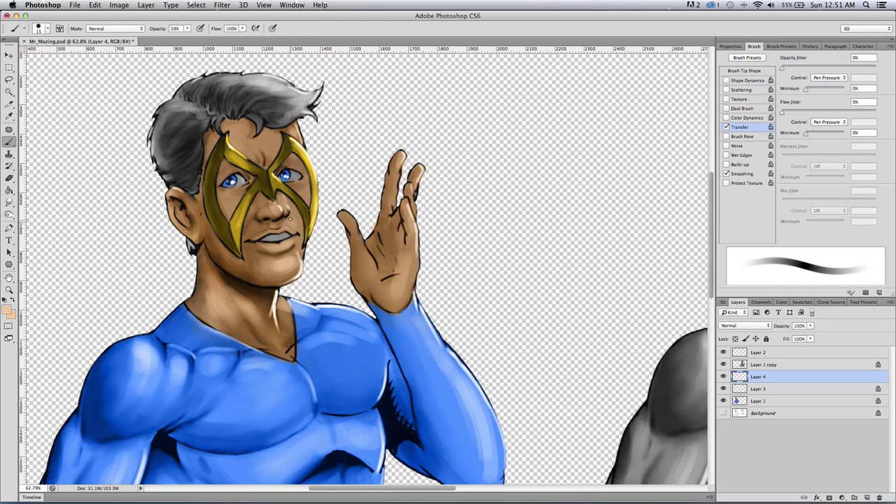
Paint pale peach highlights on the cheeks and below the eyes between the mask bands, varying the brush between 15 and 25 px.
{"action": "key", "text": "bracketright"}
{"action": "key", "text": "bracketleft"}
{"action": "key", "text": "bracketleft"}
{"action": "key", "text": "bracketright"}
{"action": "key", "text": "bracketright"}
{"action": "key", "text": "bracketright"}
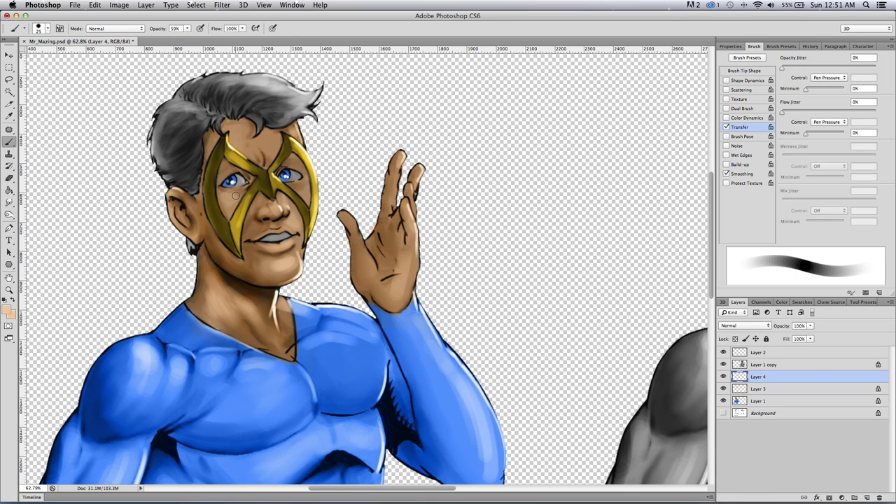
{"action": "key", "text": "bracketleft"}
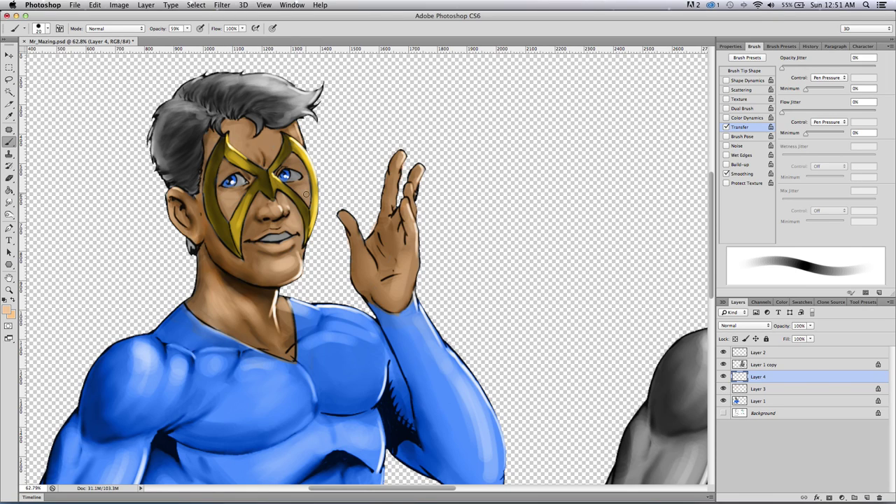
{"action": "key", "text": "bracketleft"}
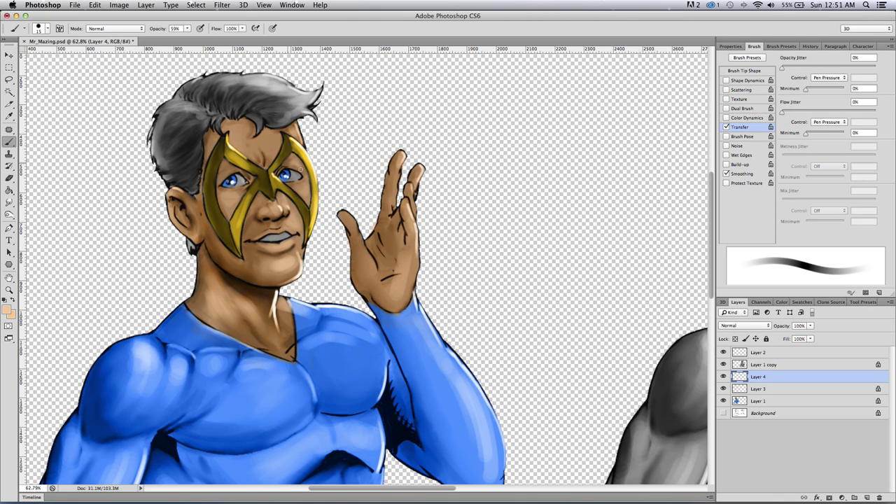
Paint pale peach highlights on the forehead above the mask with a 20 to 30 px brush.
{"action": "key", "text": "bracketright"}
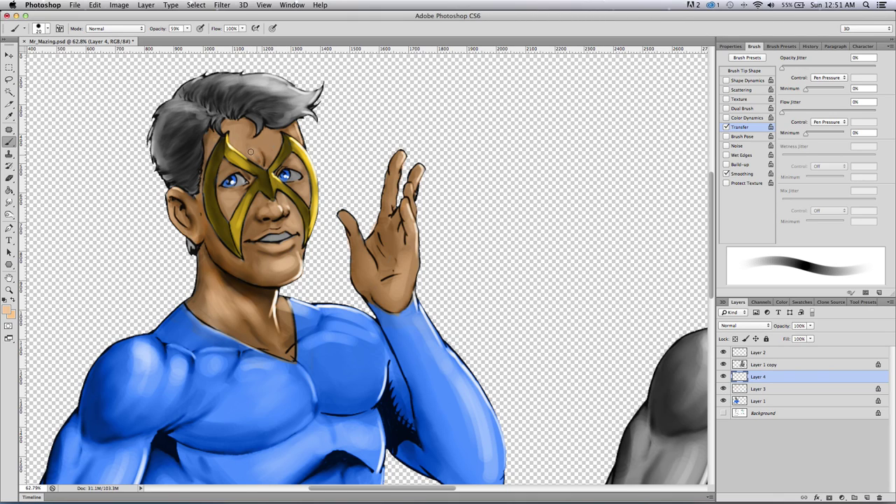
{"action": "key", "text": "bracketright"}
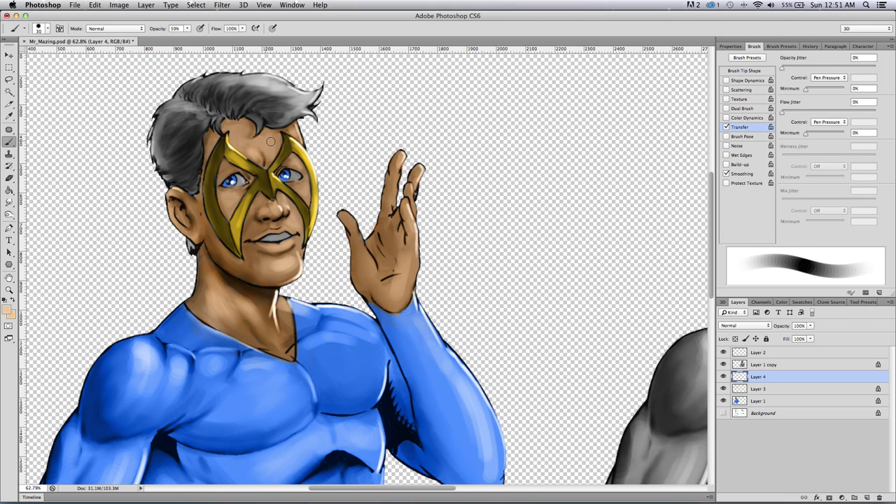
{"action": "left_click_drag", "start_coordinate": [249, 136], "coordinate": [242, 136]}
Try a 20 px pale peach stroke down the outer side of the neck below the ear, and undo it.
{"action": "key", "text": "bracketleft"}
{"action": "key", "text": "bracketleft"}
{"action": "mouse_move", "coordinate": [207, 271]}
{"action": "left_mouse_down"}
{"action": "mouse_move", "coordinate": [200, 308]}
{"action": "mouse_move", "coordinate": [202, 268]}
{"action": "left_mouse_up"}
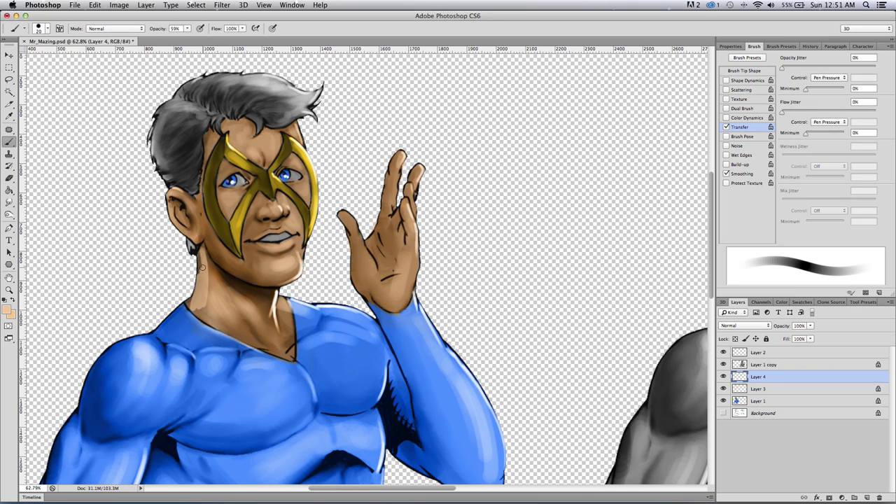
{"action": "key", "text": "super+z"}
Try a thinner 15 px highlight along the neck's outer edge, and undo the latest strokes.
{"action": "key", "text": "bracketleft"}
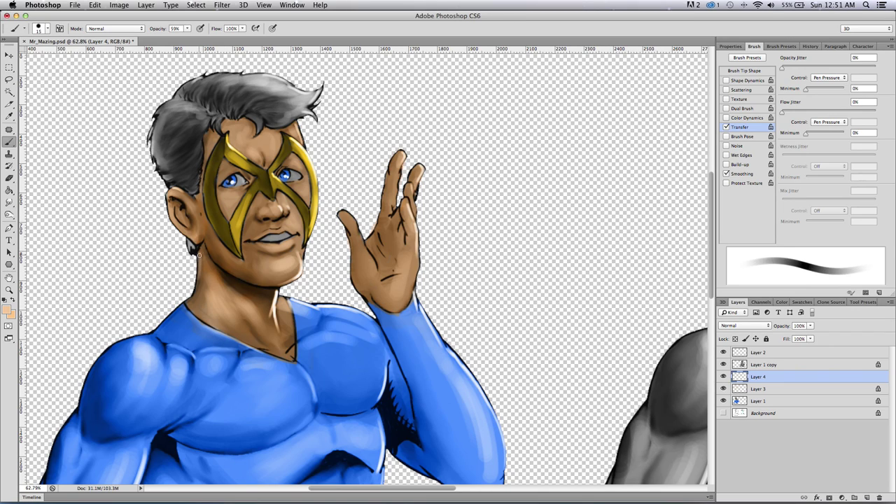
{"action": "left_click_drag", "start_coordinate": [200, 268], "coordinate": [189, 304]}
{"action": "key", "text": "shift+bracketleft"}
{"action": "key", "text": "shift+bracketleft"}
{"action": "key", "text": "shift+bracketleft"}
{"action": "key", "text": "shift+bracketleft"}
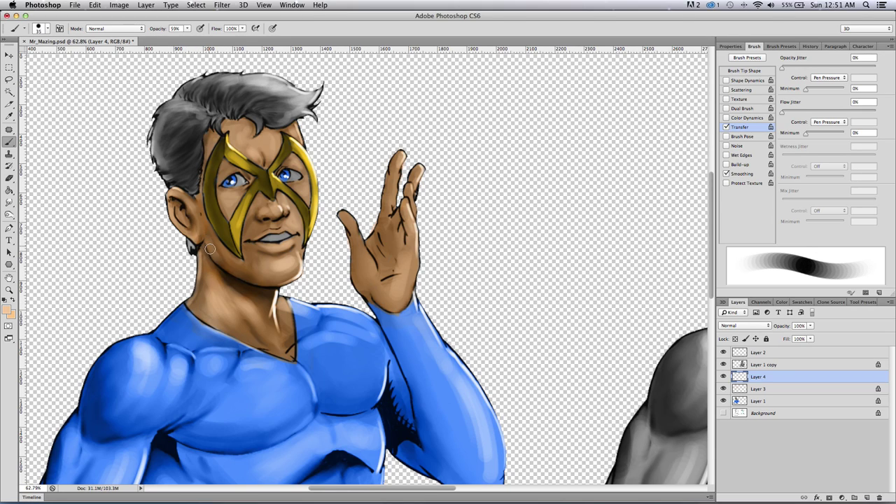
{"action": "key", "text": "shift+bracketright"}
{"action": "key", "text": "shift+bracketright"}
{"action": "key", "text": "shift+bracketright"}
{"action": "key", "text": "alt+super+z"}
{"action": "key", "text": "alt+super+z"}
{"action": "key", "text": "alt+super+z"}
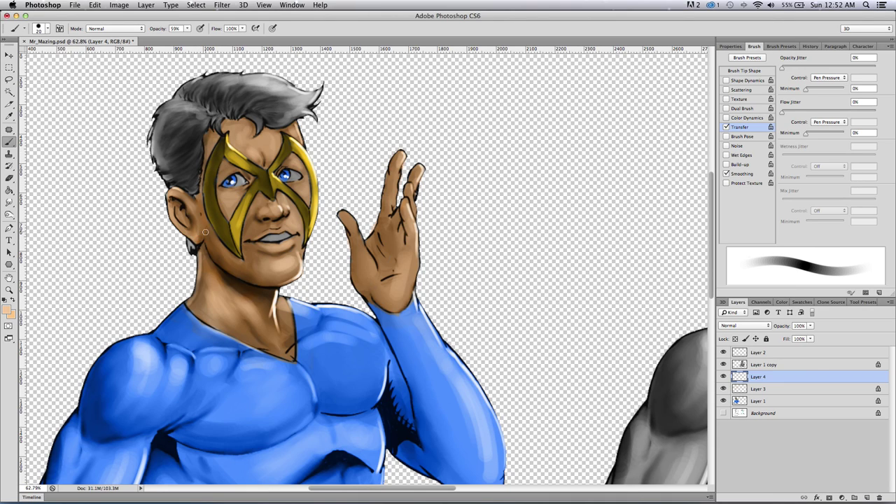
Paint a pale peach highlight along the jawline below the mask, starting at 15 px and enlarging the brush to 50 px.
{"action": "key", "text": "bracketleft"}
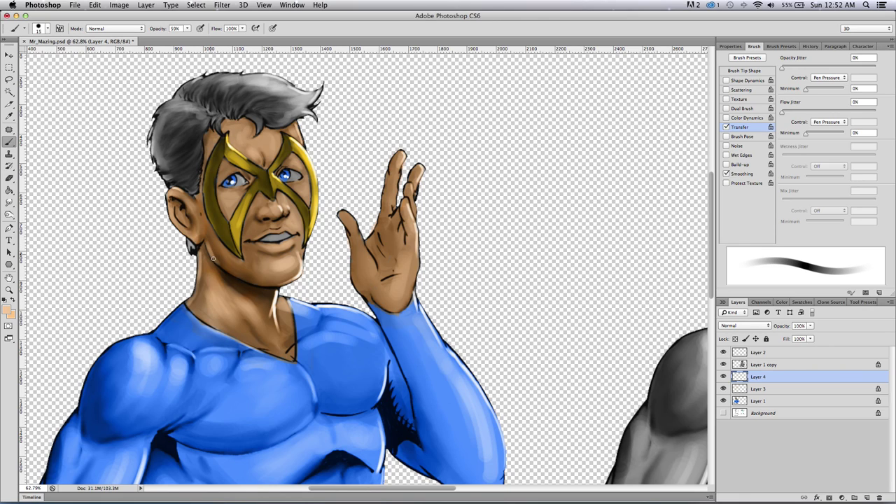
{"action": "key", "text": "bracketright"}
{"action": "key", "text": "bracketright"}
{"action": "key", "text": "bracketright"}
{"action": "key", "text": "bracketright"}
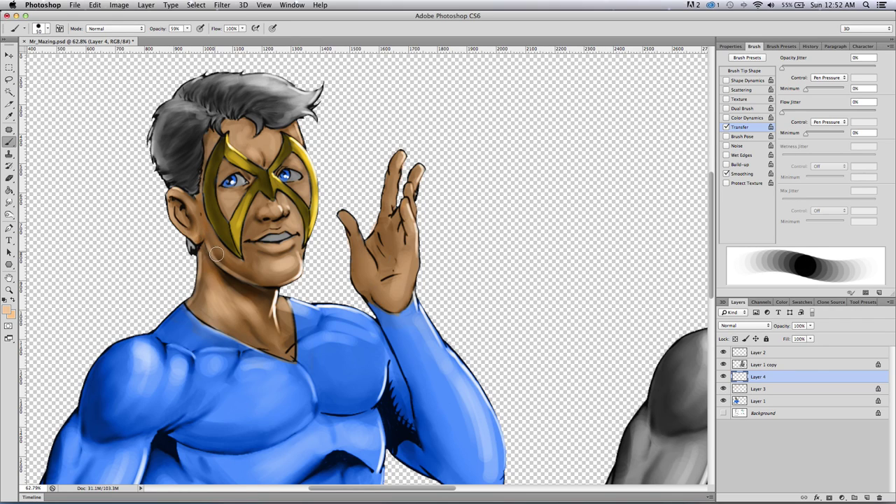
{"action": "key", "text": "bracketright"}
Refine the highlight between the eyebrows on the forehead with a 10 px brush.
{"action": "key", "text": "bracketleft"}
{"action": "key", "text": "bracketleft"}
{"action": "key", "text": "bracketleft"}
{"action": "key", "text": "bracketleft"}
{"action": "key", "text": "bracketleft"}
{"action": "key", "text": "bracketleft"}
{"action": "key", "text": "bracketleft"}
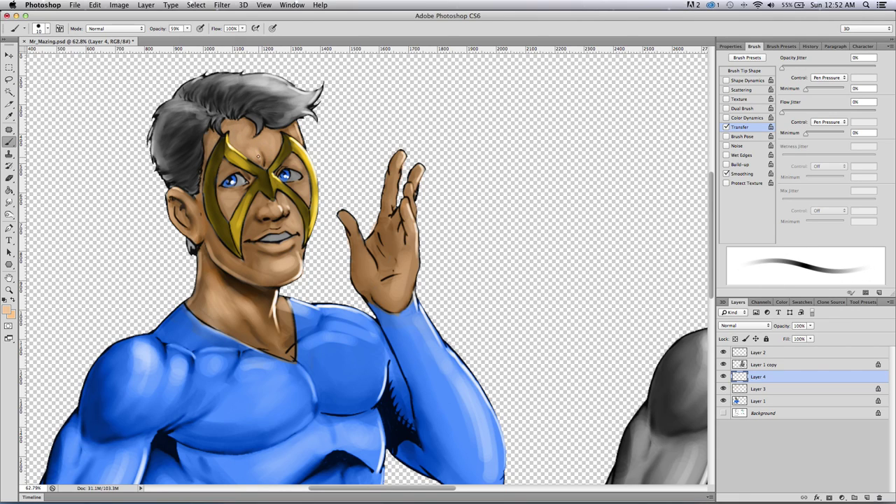
Broaden the pale peach highlight along the jaw toward the chin, enlarging the brush to 40 px.
{"action": "key", "text": "bracketright"}
{"action": "key", "text": "bracketright"}
{"action": "key", "text": "bracketright"}
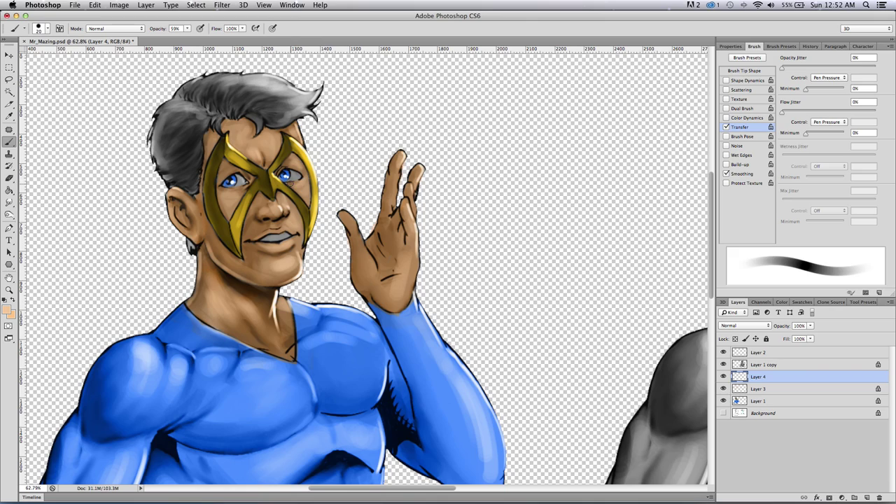
{"action": "key", "text": "bracketright"}
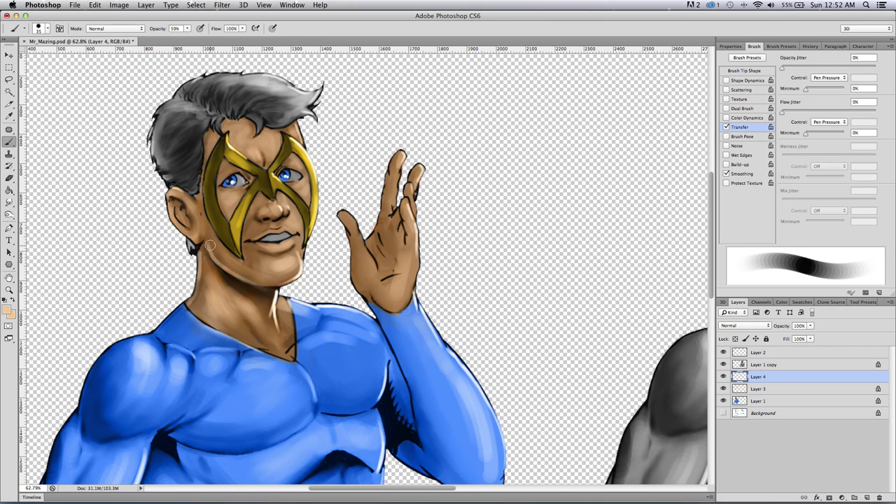
{"action": "key", "text": "bracketright"}
{"action": "key", "text": "bracketright"}
{"action": "left_click_drag", "start_coordinate": [216, 251], "coordinate": [248, 271]}
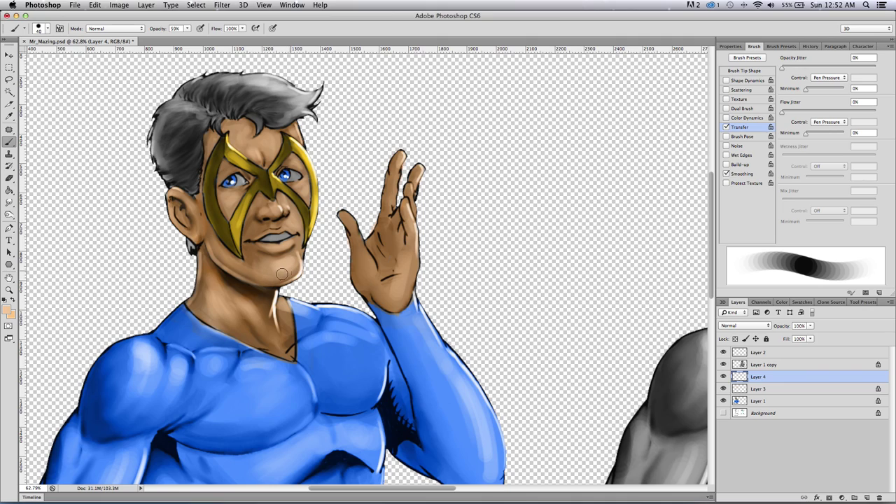
Touch up the nose highlight in pale peach with a 25 px brush.
{"action": "key", "text": "bracketleft"}
{"action": "key", "text": "bracketleft"}
{"action": "key", "text": "bracketleft"}
{"action": "key", "text": "bracketleft"}
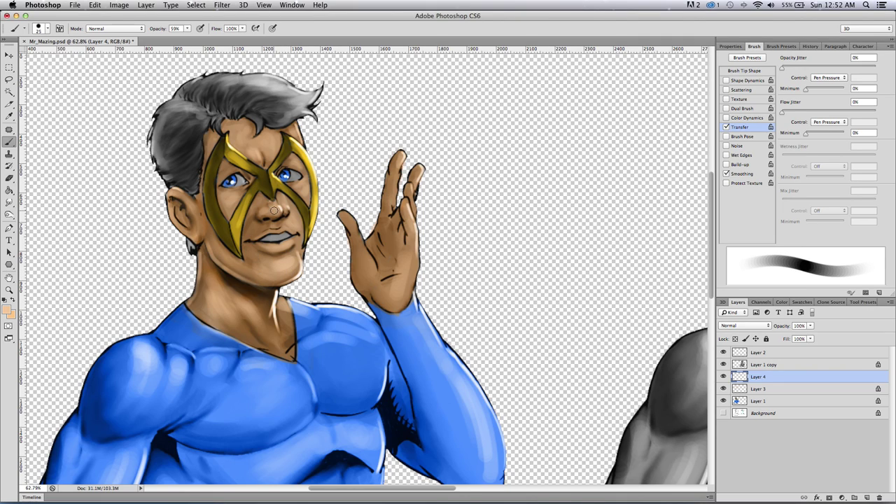
{"action": "key", "text": "bracketright"}
{"action": "key", "text": "bracketright"}
{"action": "key", "text": "bracketright"}
Paint pale peach highlights on the raised hand's thumb and palm with a 20 to 30 px brush.
{"action": "key", "text": "bracketleft"}
{"action": "key", "text": "bracketleft"}
{"action": "key", "text": "bracketleft"}
{"action": "key", "text": "bracketright"}
{"action": "key", "text": "bracketright"}
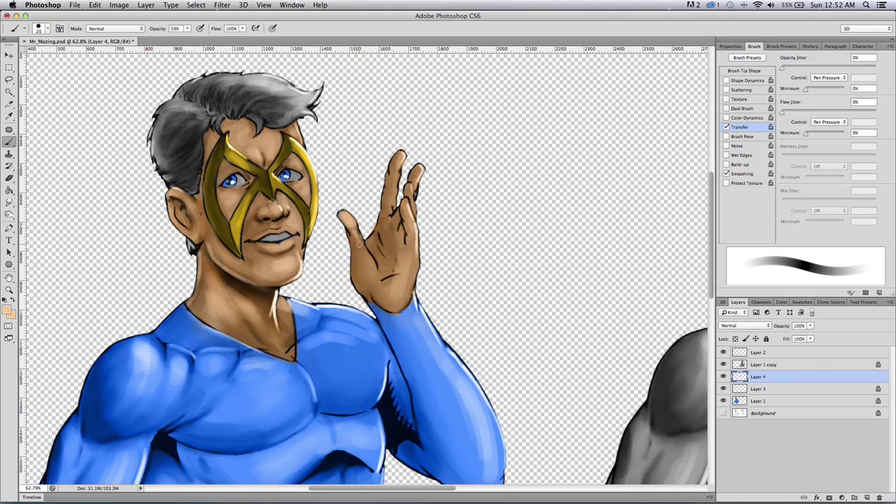
{"action": "key", "text": "bracketleft"}
{"action": "key", "text": "bracketleft"}
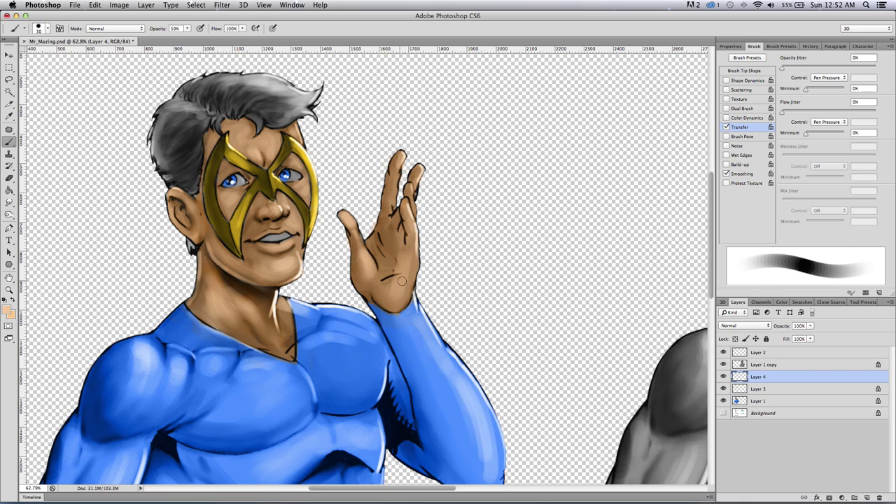
{"action": "key", "text": "bracketleft"}
{"action": "key", "text": "bracketright"}
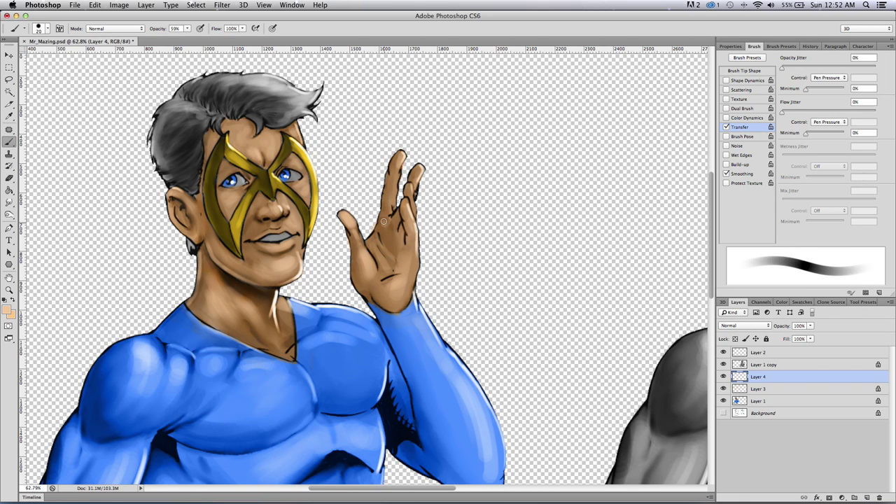
Add pale peach highlights to the raised hand's fingers, adjusting the brush size up to 30 px.
{"action": "key", "text": "bracketleft"}
{"action": "key", "text": "bracketleft"}
{"action": "key", "text": "bracketleft"}
{"action": "key", "text": "bracketright"}
{"action": "key", "text": "bracketright"}
{"action": "key", "text": "bracketright"}
{"action": "key", "text": "bracketright"}
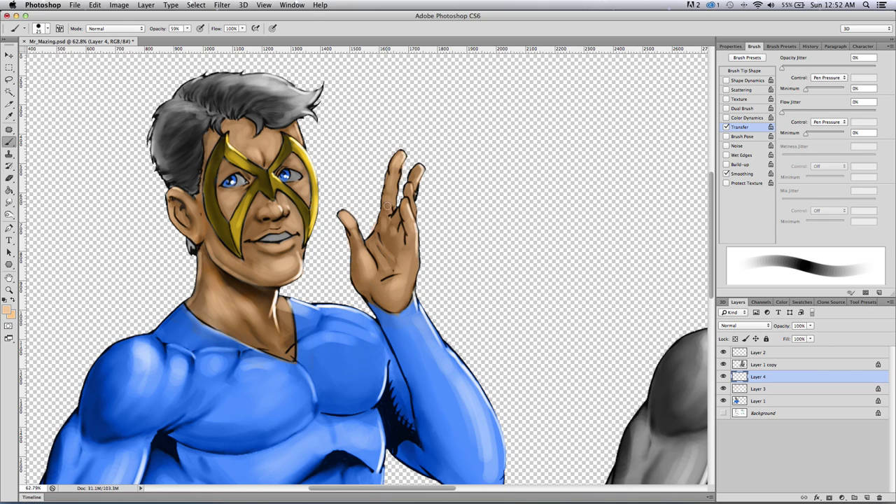
{"action": "key", "text": "bracketleft"}
{"action": "key", "text": "bracketleft"}
{"action": "key", "text": "bracketright"}
{"action": "key", "text": "bracketright"}
{"action": "key", "text": "bracketright"}
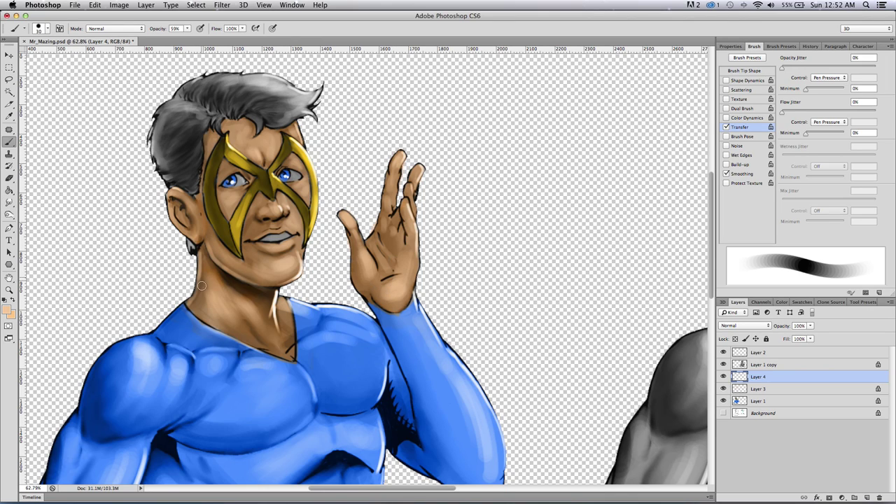
Switch to the Smudge tool, select Layer 3 and open its opacity slider.
{"action": "left_click", "coordinate": [9, 202]}
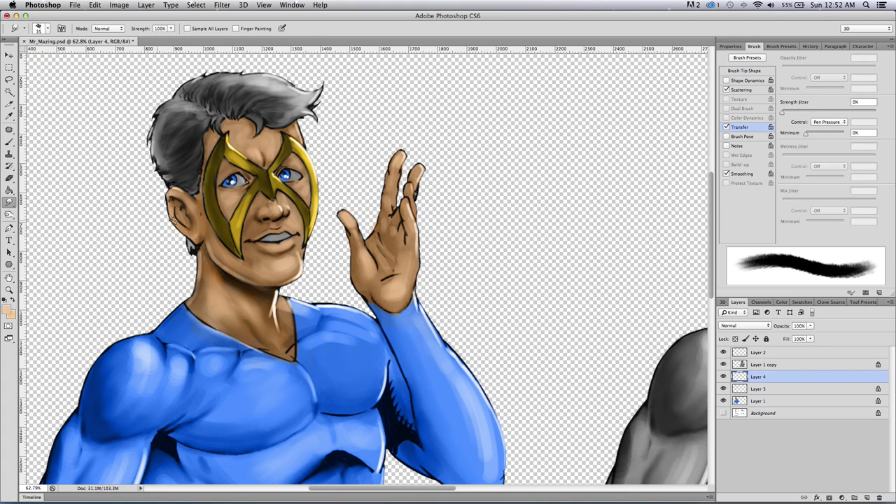
{"action": "left_click", "coordinate": [752, 389]}
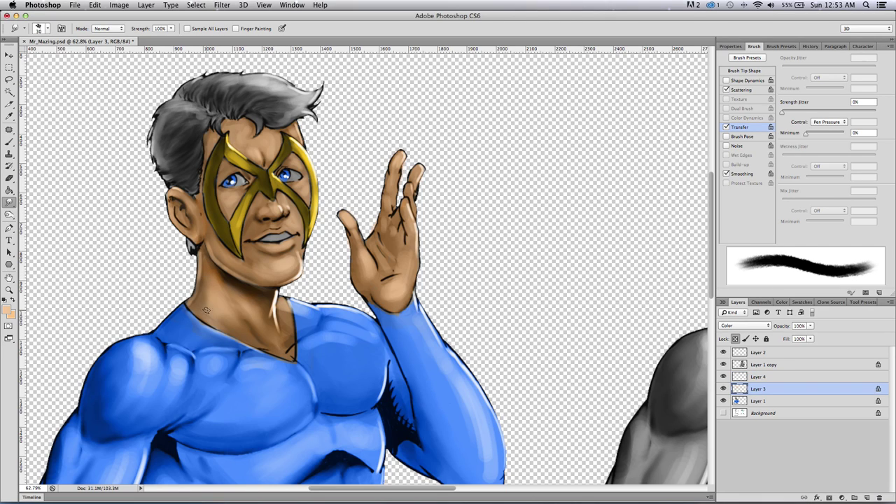
{"action": "mouse_move", "coordinate": [812, 328]}
{"action": "left_mouse_down"}
{"action": "mouse_move", "coordinate": [802, 337]}
{"action": "mouse_move", "coordinate": [819, 335]}
{"action": "left_mouse_up"}
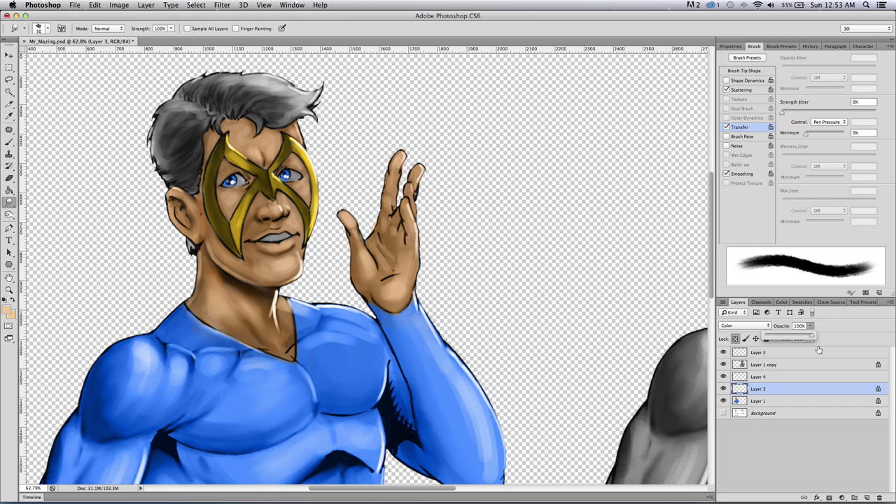
Check the skin coloring on the whole figure by toggling the visibility of Layer 3 and Layer 4.
{"action": "left_click", "coordinate": [10, 289]}
{"action": "left_click_drag", "start_coordinate": [134, 232], "coordinate": [100, 258]}
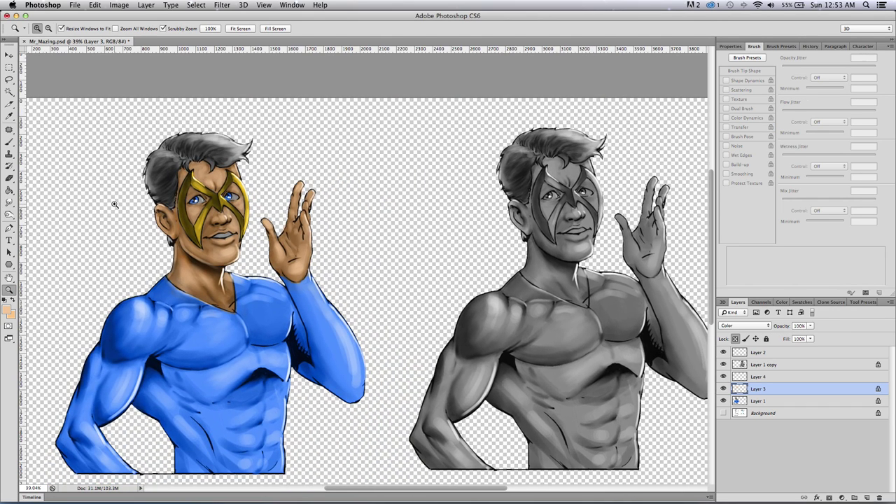
{"action": "scroll", "coordinate": [166, 159], "scroll_direction": "up", "scroll_amount": 2}
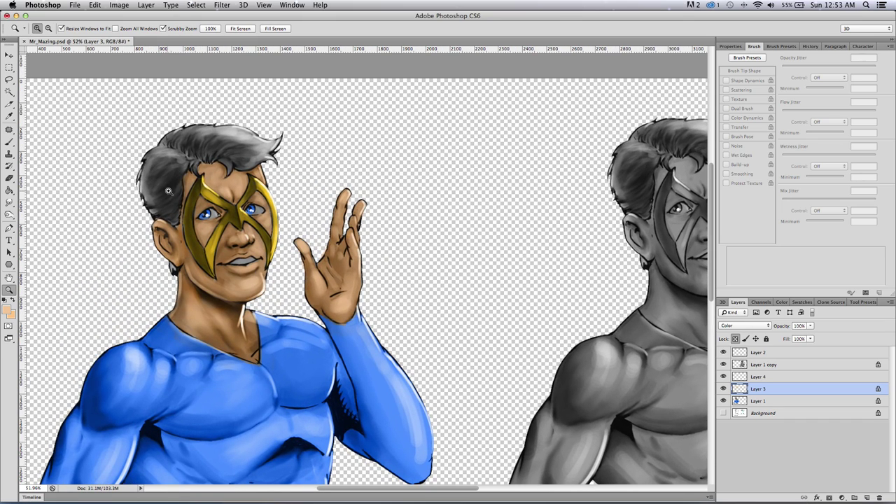
{"action": "scroll", "coordinate": [176, 170], "scroll_direction": "up", "scroll_amount": 1}
{"action": "left_click", "coordinate": [724, 389]}
{"action": "left_click", "coordinate": [725, 389]}
{"action": "left_click", "coordinate": [724, 378]}
{"action": "left_click", "coordinate": [725, 378]}
Select Layer 4 and set the foreground color to a medium reddish brown for the skin shadows.
{"action": "left_click", "coordinate": [763, 377]}
{"action": "left_click", "coordinate": [7, 312]}
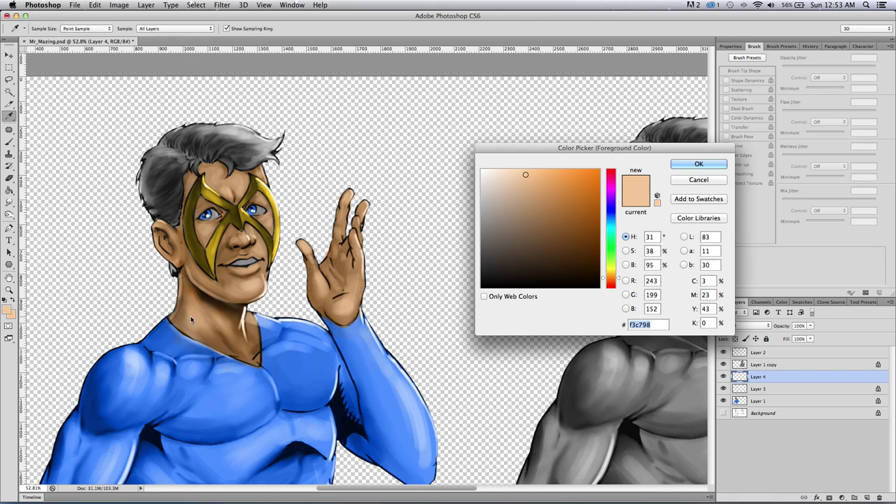
{"action": "left_click_drag", "start_coordinate": [194, 312], "coordinate": [197, 322]}
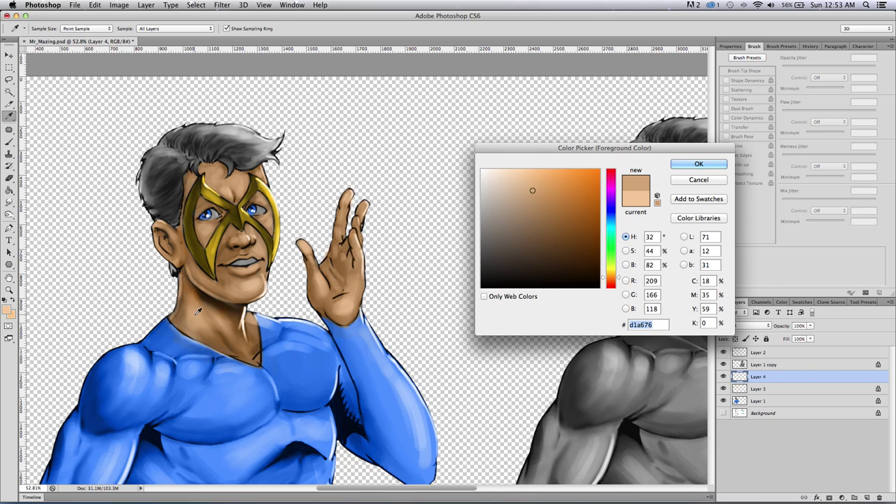
{"action": "left_click_drag", "start_coordinate": [259, 281], "coordinate": [255, 282]}
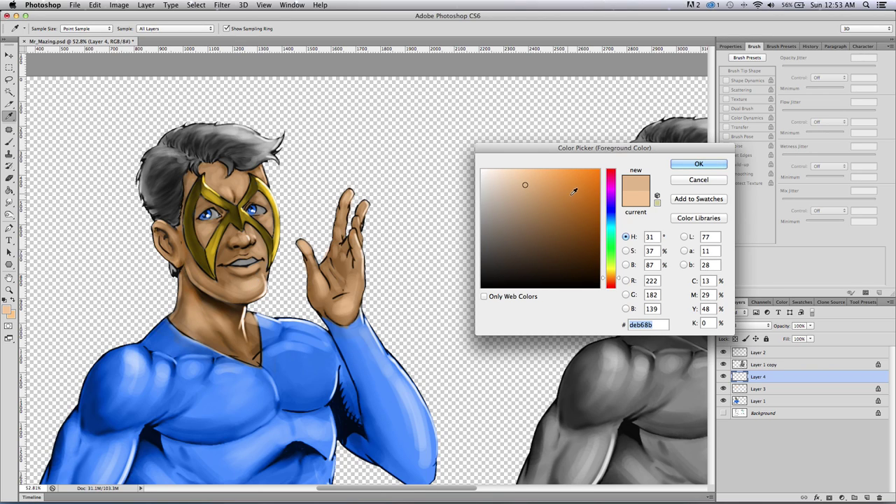
{"action": "left_click_drag", "start_coordinate": [569, 220], "coordinate": [565, 222]}
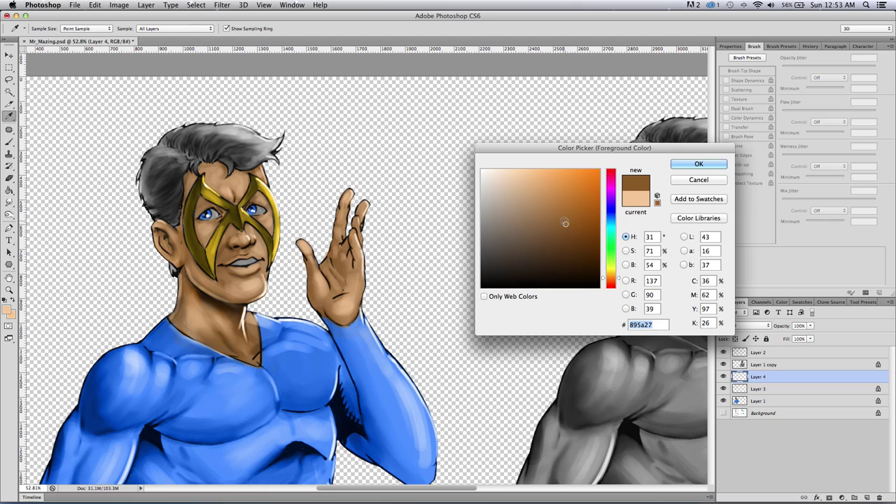
{"action": "left_click", "coordinate": [556, 211]}
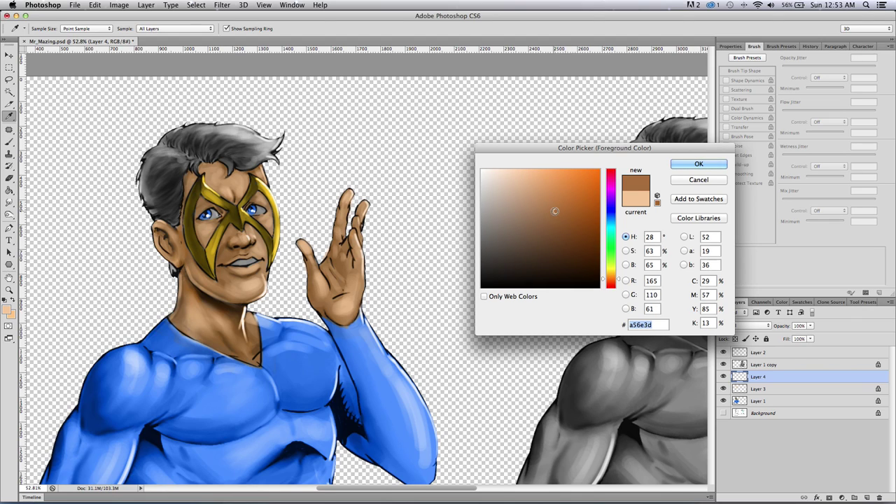
{"action": "left_click_drag", "start_coordinate": [607, 278], "coordinate": [610, 284]}
{"action": "left_click", "coordinate": [551, 212]}
{"action": "left_click", "coordinate": [612, 284]}
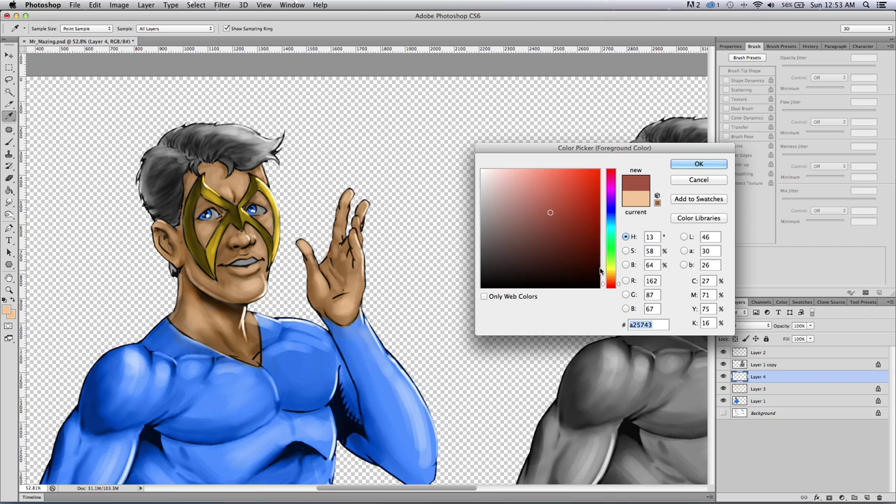
{"action": "left_click", "coordinate": [611, 283]}
{"action": "left_click_drag", "start_coordinate": [615, 283], "coordinate": [611, 278]}
{"action": "mouse_move", "coordinate": [551, 211]}
{"action": "left_mouse_down"}
{"action": "mouse_move", "coordinate": [565, 199]}
{"action": "mouse_move", "coordinate": [565, 215]}
{"action": "mouse_move", "coordinate": [545, 210]}
{"action": "mouse_move", "coordinate": [557, 210]}
{"action": "mouse_move", "coordinate": [549, 218]}
{"action": "left_mouse_up"}
{"action": "left_click", "coordinate": [708, 164]}
Return to the Brush tool at 35 px and compare Layer 1 copy and Layer 4 by toggling their visibility.
{"action": "left_click", "coordinate": [10, 290]}
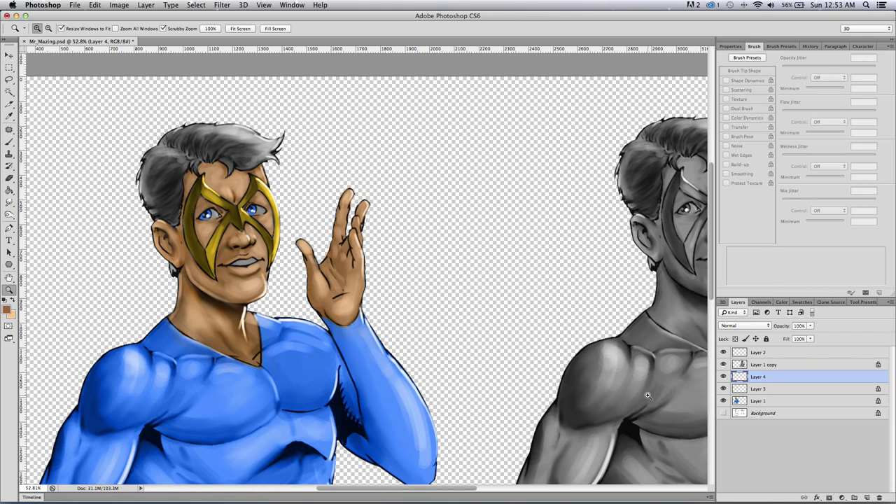
{"action": "left_click", "coordinate": [9, 141]}
{"action": "key", "text": "bracketright"}
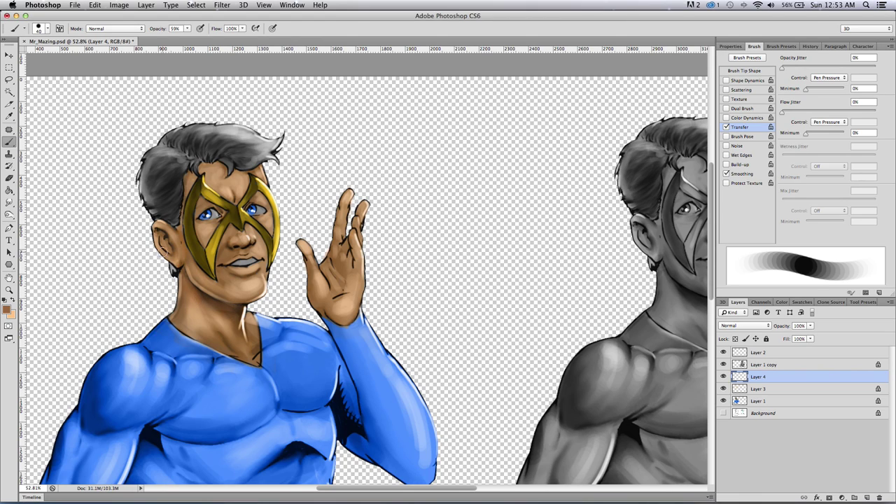
{"action": "left_click", "coordinate": [724, 365]}
{"action": "left_click", "coordinate": [724, 365]}
{"action": "left_click", "coordinate": [723, 376]}
{"action": "left_click", "coordinate": [724, 377]}
{"action": "key", "text": "bracketleft"}
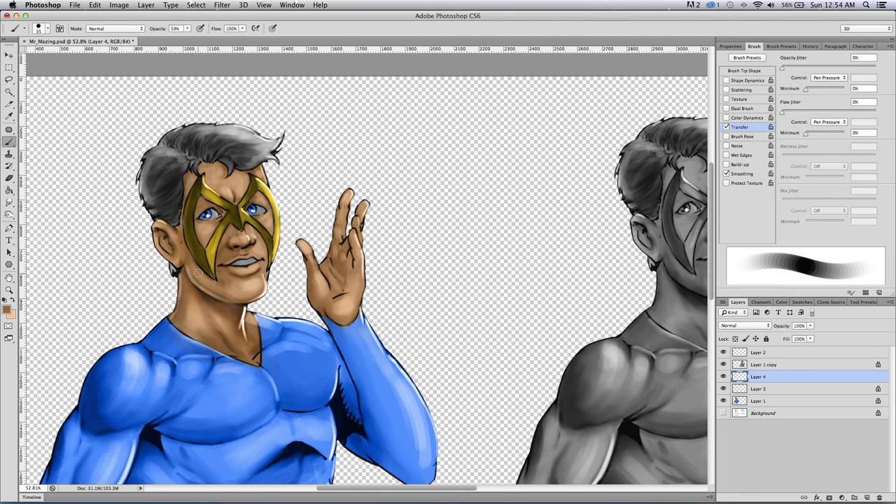
Tone down the golden mask with reddish brown on Layer 4 using a 30 to 35 px brush, undoing the stray hair stroke.
{"action": "key", "text": "bracketright"}
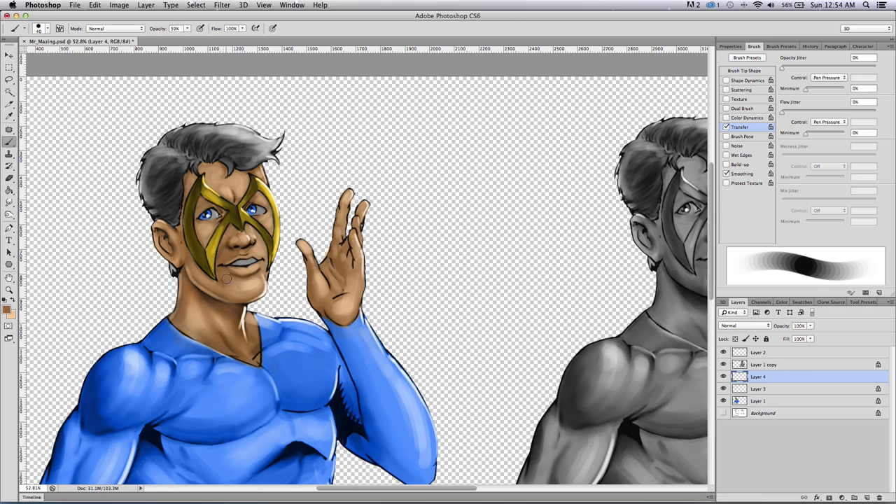
{"action": "key", "text": "bracketleft"}
{"action": "key", "text": "bracketleft"}
{"action": "key", "text": "bracketleft"}
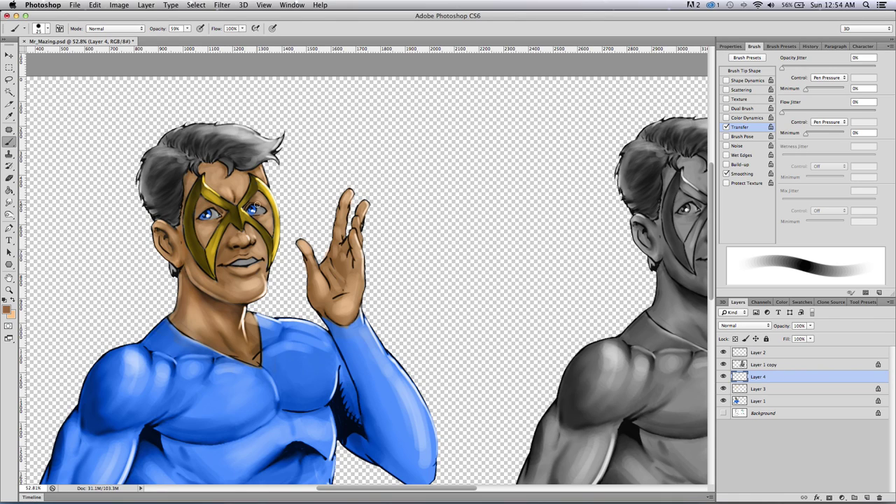
{"action": "key", "text": "bracketright"}
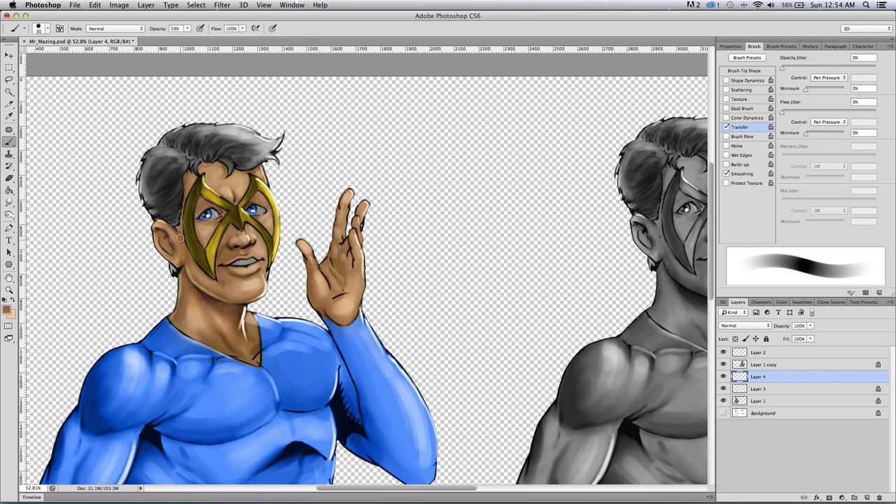
{"action": "key", "text": "bracketright"}
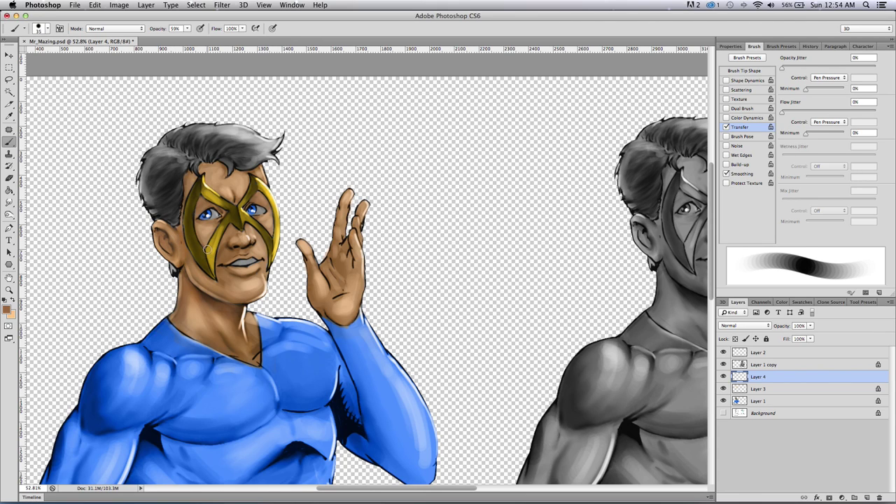
{"action": "mouse_move", "coordinate": [198, 179]}
{"action": "left_mouse_down"}
{"action": "mouse_move", "coordinate": [190, 226]}
{"action": "mouse_move", "coordinate": [201, 256]}
{"action": "left_mouse_up"}
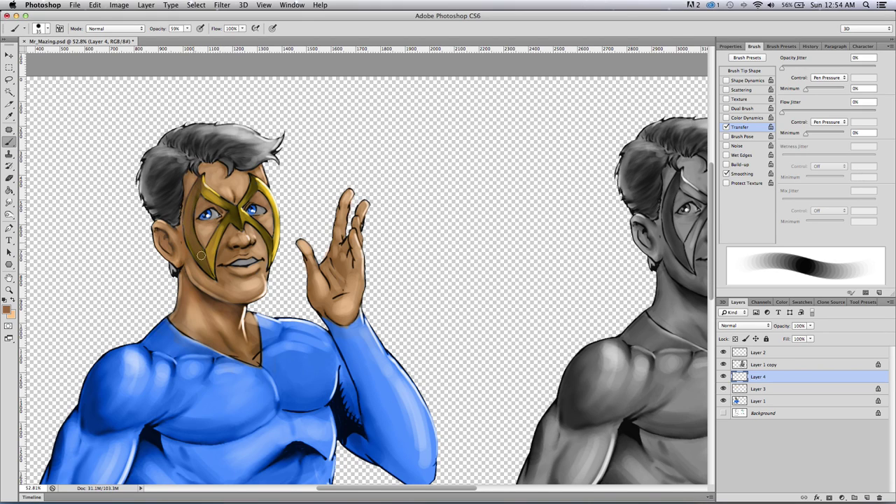
{"action": "key", "text": "bracketleft"}
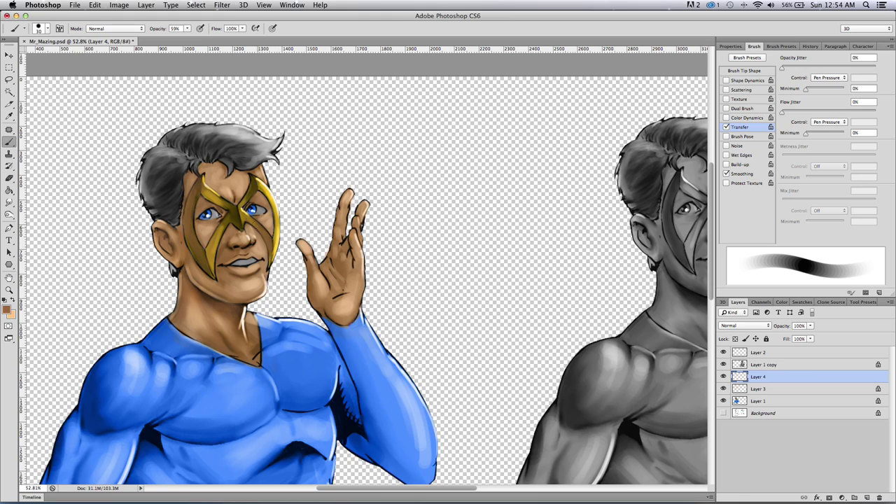
{"action": "left_click_drag", "start_coordinate": [249, 192], "coordinate": [253, 176]}
{"action": "mouse_move", "coordinate": [161, 157]}
{"action": "left_mouse_down"}
{"action": "mouse_move", "coordinate": [145, 181]}
{"action": "mouse_move", "coordinate": [162, 154]}
{"action": "mouse_move", "coordinate": [175, 169]}
{"action": "mouse_move", "coordinate": [155, 183]}
{"action": "mouse_move", "coordinate": [147, 150]}
{"action": "left_mouse_up"}
{"action": "key", "text": "super+z"}
Select Layer 1 and check it and Layer 1 copy by toggling their visibility.
{"action": "left_click", "coordinate": [724, 364]}
{"action": "left_click", "coordinate": [724, 365]}
{"action": "left_click", "coordinate": [756, 401]}
{"action": "left_click", "coordinate": [724, 401]}
{"action": "left_click", "coordinate": [725, 400]}
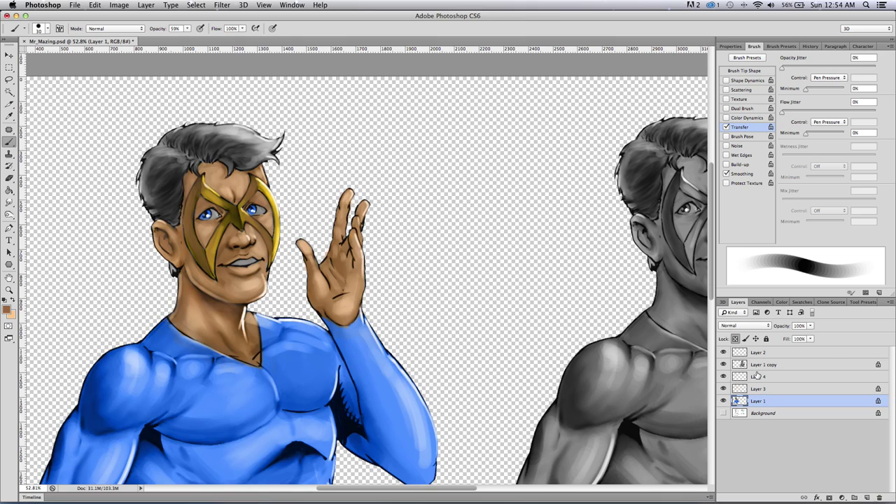
Set the brush's blending mode to Color and paint all of the colored figure's hair brown on Layer 1.
{"action": "left_click", "coordinate": [103, 29]}
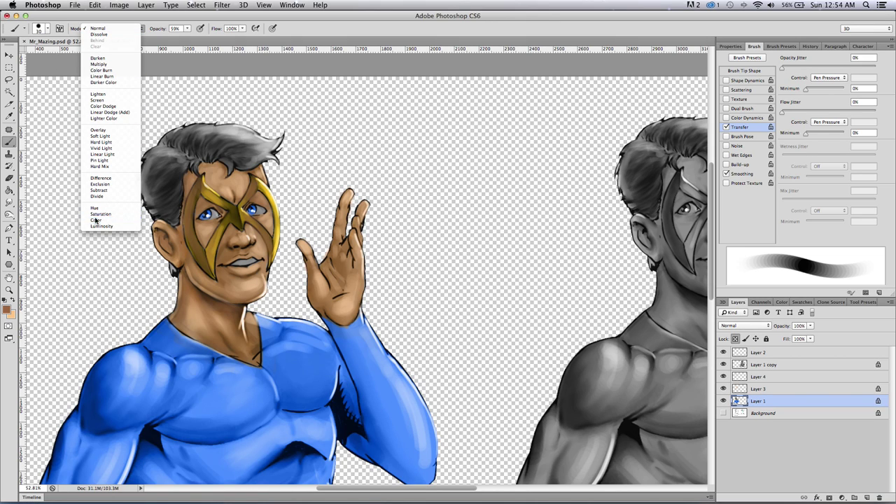
{"action": "left_click", "coordinate": [95, 220]}
{"action": "mouse_move", "coordinate": [162, 160]}
{"action": "left_mouse_down"}
{"action": "mouse_move", "coordinate": [145, 177]}
{"action": "mouse_move", "coordinate": [159, 148]}
{"action": "mouse_move", "coordinate": [147, 151]}
{"action": "mouse_move", "coordinate": [140, 184]}
{"action": "mouse_move", "coordinate": [157, 185]}
{"action": "mouse_move", "coordinate": [149, 210]}
{"action": "mouse_move", "coordinate": [175, 221]}
{"action": "mouse_move", "coordinate": [177, 193]}
{"action": "left_mouse_up"}
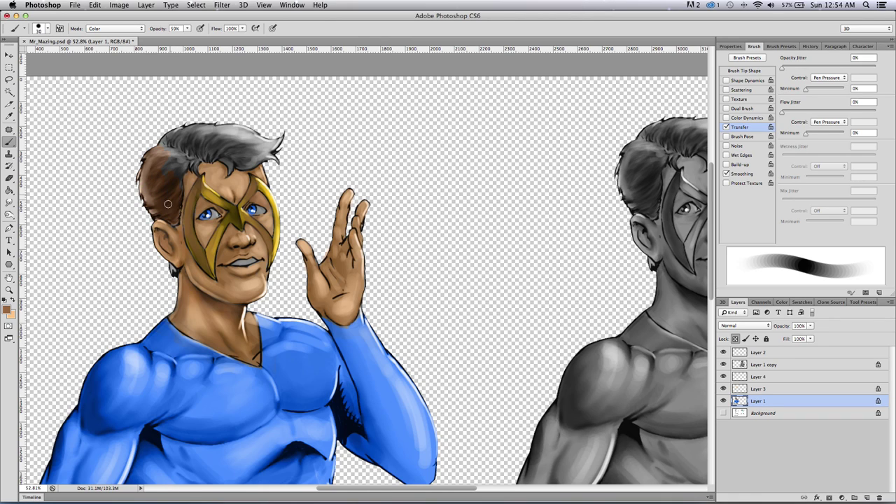
{"action": "left_click_drag", "start_coordinate": [171, 158], "coordinate": [178, 182]}
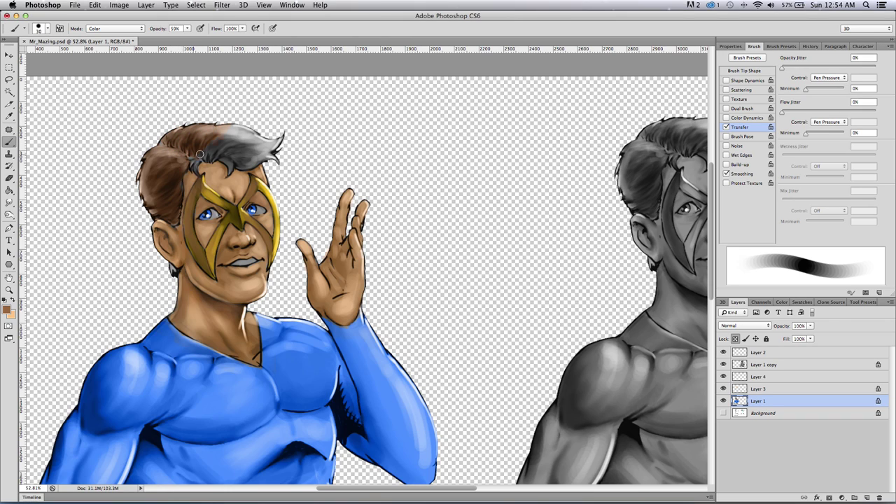
{"action": "left_click_drag", "start_coordinate": [209, 148], "coordinate": [212, 156]}
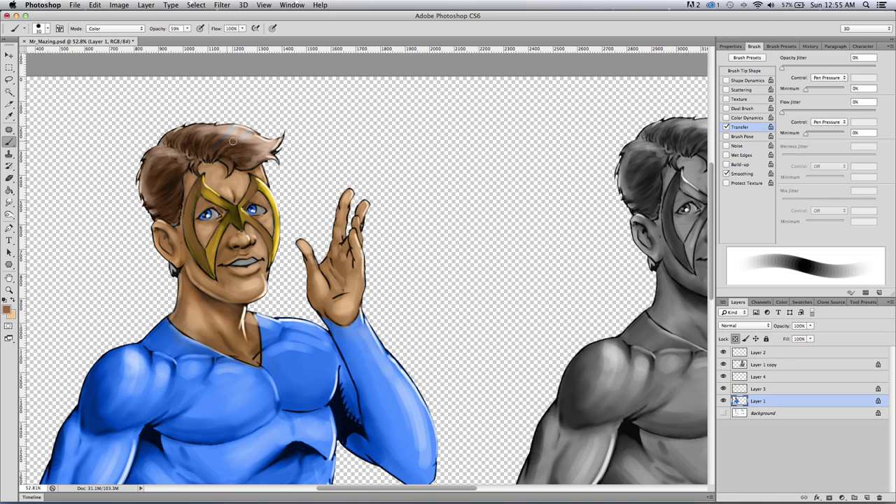
{"action": "left_click_drag", "start_coordinate": [243, 119], "coordinate": [242, 150]}
Switch to the Dodge tool with range Highlights and 47% exposure, and whiten the teeth with a 35 px brush.
{"action": "left_click_drag", "start_coordinate": [9, 215], "coordinate": [39, 221]}
{"action": "key", "text": "bracketleft"}
{"action": "key", "text": "bracketleft"}
{"action": "key", "text": "bracketleft"}
{"action": "key", "text": "bracketleft"}
{"action": "key", "text": "bracketleft"}
{"action": "key", "text": "bracketleft"}
{"action": "key", "text": "bracketleft"}
{"action": "key", "text": "bracketleft"}
{"action": "key", "text": "bracketleft"}
{"action": "key", "text": "bracketleft"}
{"action": "key", "text": "bracketleft"}
{"action": "key", "text": "bracketleft"}
{"action": "key", "text": "bracketleft"}
{"action": "key", "text": "bracketleft"}
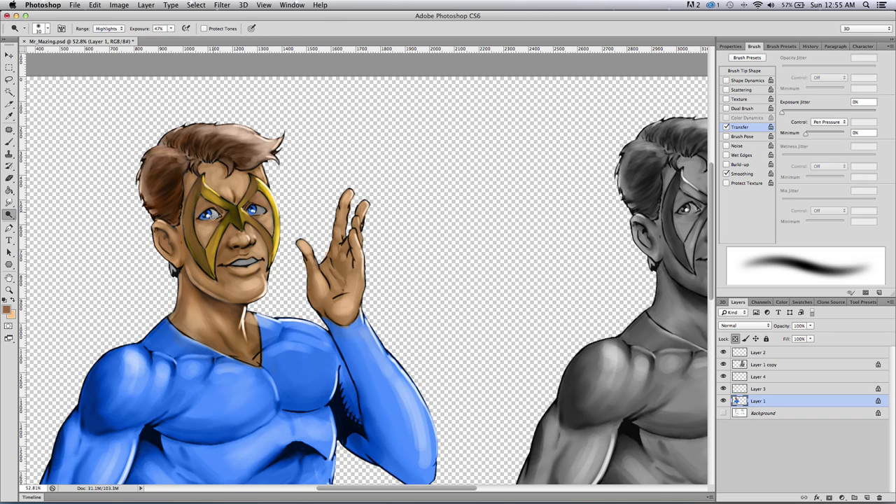
{"action": "key", "text": "bracketright"}
{"action": "key", "text": "bracketright"}
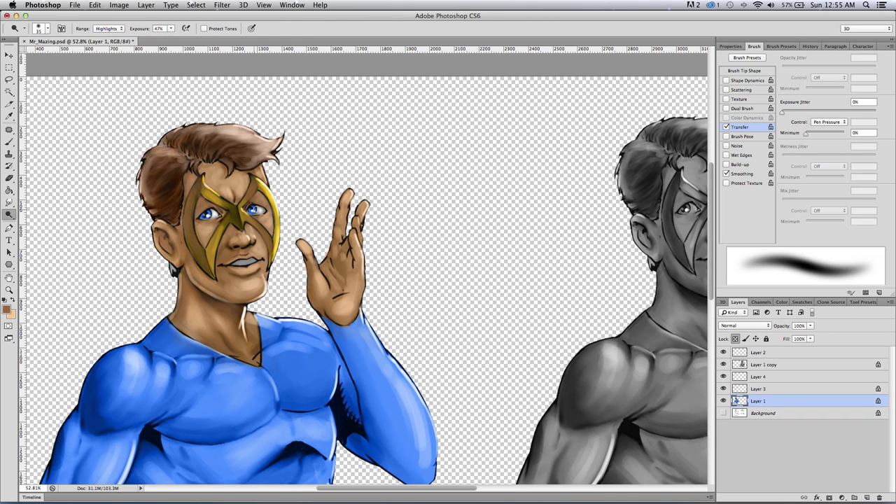
{"action": "mouse_move", "coordinate": [233, 264]}
{"action": "left_mouse_down"}
{"action": "mouse_move", "coordinate": [254, 263]}
{"action": "mouse_move", "coordinate": [238, 263]}
{"action": "left_mouse_up"}
Dodge highlights into the hair and along the golden mask on Layer 1, enlarging the brush gradually.
{"action": "key", "text": "bracketright"}
{"action": "key", "text": "bracketright"}
{"action": "mouse_move", "coordinate": [259, 152]}
{"action": "left_mouse_down"}
{"action": "mouse_move", "coordinate": [238, 135]}
{"action": "mouse_move", "coordinate": [175, 129]}
{"action": "left_mouse_up"}
{"action": "key", "text": "bracketright"}
{"action": "left_click_drag", "start_coordinate": [270, 259], "coordinate": [263, 188]}
{"action": "key", "text": "bracketright"}
{"action": "left_click_drag", "start_coordinate": [271, 261], "coordinate": [262, 185]}
{"action": "key", "text": "bracketright"}
{"action": "key", "text": "bracketright"}
{"action": "left_click_drag", "start_coordinate": [215, 239], "coordinate": [210, 199]}
{"action": "key", "text": "bracketright"}
Brighten the highlights on the neck area, upper chest, raised forearm and hand with a larger Dodge brush.
{"action": "left_click_drag", "start_coordinate": [265, 241], "coordinate": [249, 288]}
{"action": "mouse_move", "coordinate": [306, 335]}
{"action": "left_mouse_down"}
{"action": "mouse_move", "coordinate": [275, 328]}
{"action": "mouse_move", "coordinate": [301, 343]}
{"action": "left_mouse_up"}
{"action": "key", "text": "bracketright"}
{"action": "mouse_move", "coordinate": [372, 343]}
{"action": "left_mouse_down"}
{"action": "mouse_move", "coordinate": [388, 360]}
{"action": "mouse_move", "coordinate": [380, 387]}
{"action": "left_mouse_up"}
{"action": "mouse_move", "coordinate": [354, 286]}
{"action": "left_mouse_down"}
{"action": "mouse_move", "coordinate": [351, 248]}
{"action": "mouse_move", "coordinate": [339, 203]}
{"action": "left_mouse_up"}
{"action": "key", "text": "bracketleft"}
{"action": "key", "text": "bracketleft"}
{"action": "key", "text": "bracketleft"}
{"action": "key", "text": "bracketleft"}
{"action": "left_click_drag", "start_coordinate": [328, 296], "coordinate": [316, 267]}
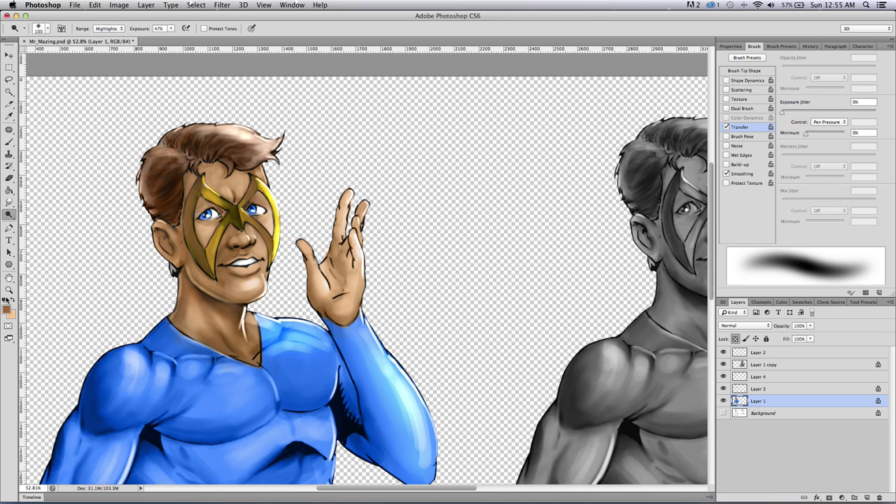
Brighten the suit's highlights on the chest, shoulder, arm and abdomen with the Dodge tool at up to 300 px.
{"action": "left_click", "coordinate": [9, 290]}
{"action": "left_click_drag", "start_coordinate": [150, 306], "coordinate": [113, 315]}
{"action": "left_click_drag", "start_coordinate": [203, 272], "coordinate": [209, 270]}
{"action": "left_click_drag", "start_coordinate": [190, 236], "coordinate": [207, 225]}
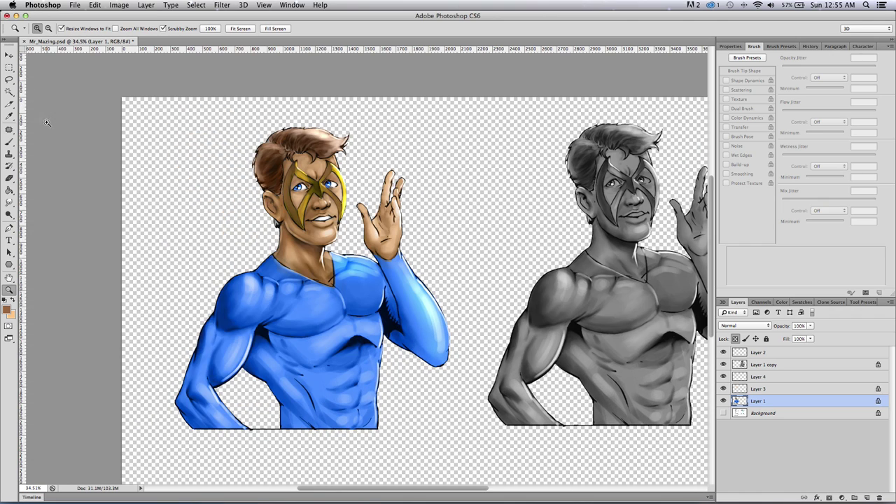
{"action": "left_click", "coordinate": [9, 215]}
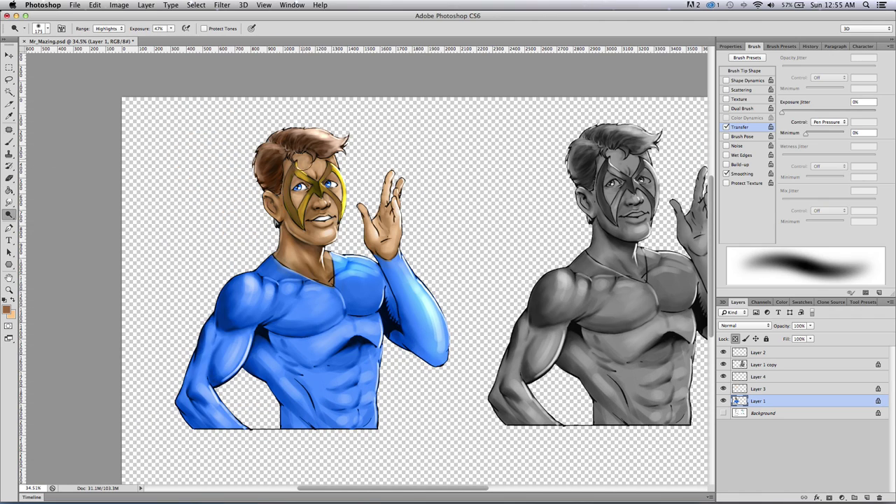
{"action": "key", "text": "bracketright"}
{"action": "key", "text": "bracketright"}
{"action": "left_click_drag", "start_coordinate": [318, 262], "coordinate": [307, 242]}
{"action": "key", "text": "bracketright"}
{"action": "key", "text": "bracketright"}
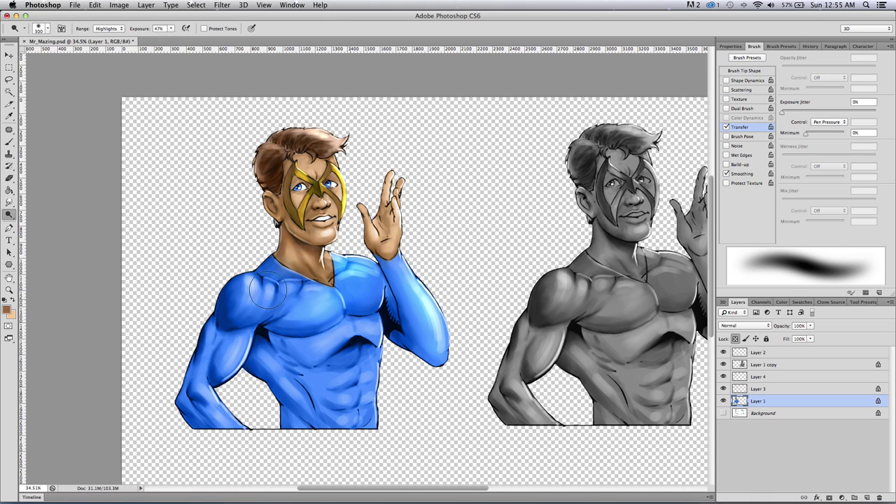
{"action": "mouse_move", "coordinate": [268, 298]}
{"action": "left_mouse_down"}
{"action": "mouse_move", "coordinate": [357, 316]}
{"action": "mouse_move", "coordinate": [350, 377]}
{"action": "mouse_move", "coordinate": [285, 310]}
{"action": "mouse_move", "coordinate": [247, 329]}
{"action": "mouse_move", "coordinate": [229, 371]}
{"action": "mouse_move", "coordinate": [294, 401]}
{"action": "left_mouse_up"}
{"action": "key", "text": "bracketleft"}
{"action": "key", "text": "bracketleft"}
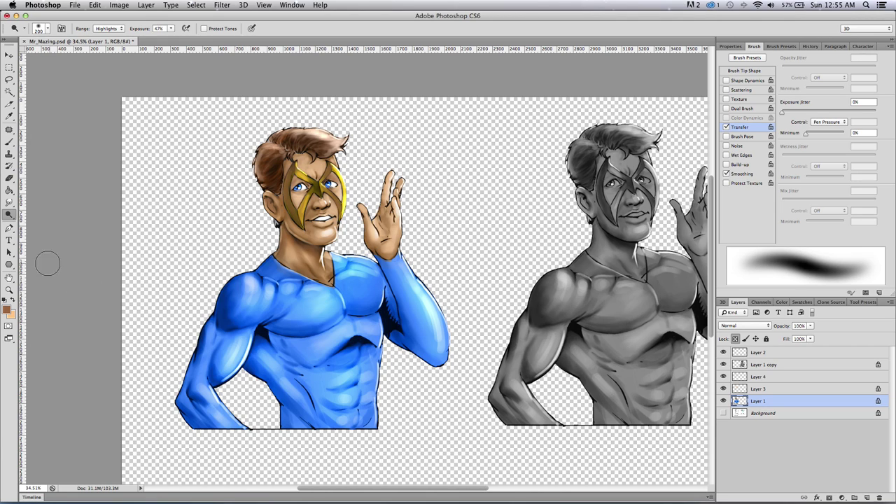
Check the whole picture by toggling the visibility of Layer 4 and Layer 1 copy.
{"action": "left_click", "coordinate": [9, 289]}
{"action": "left_click", "coordinate": [161, 272], "text": "alt"}
{"action": "left_click_drag", "start_coordinate": [161, 271], "coordinate": [176, 249]}
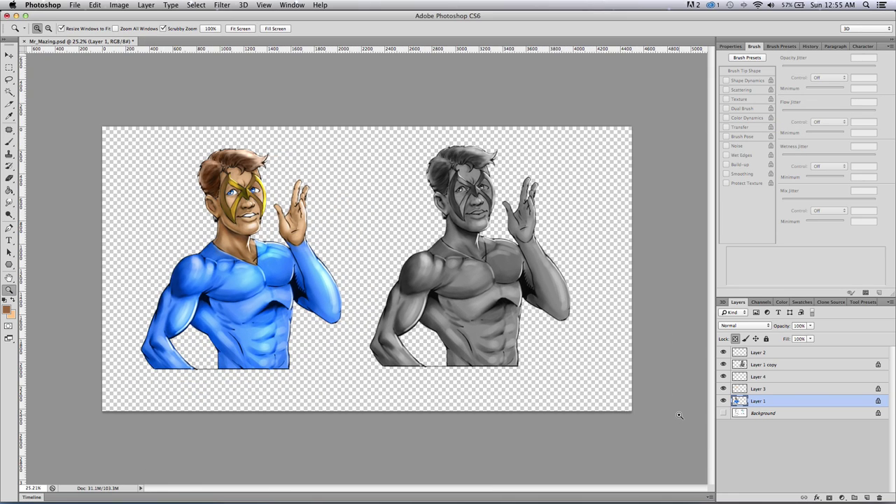
{"action": "left_click", "coordinate": [723, 377]}
{"action": "left_click", "coordinate": [723, 377]}
{"action": "left_click", "coordinate": [723, 364]}
{"action": "left_click", "coordinate": [723, 365]}
Merge Layer 4, Layer 3 and Layer 1 into a single layer.
{"action": "left_click", "coordinate": [760, 377]}
{"action": "left_click", "coordinate": [767, 400], "text": "shift"}
{"action": "key", "text": "super+e"}
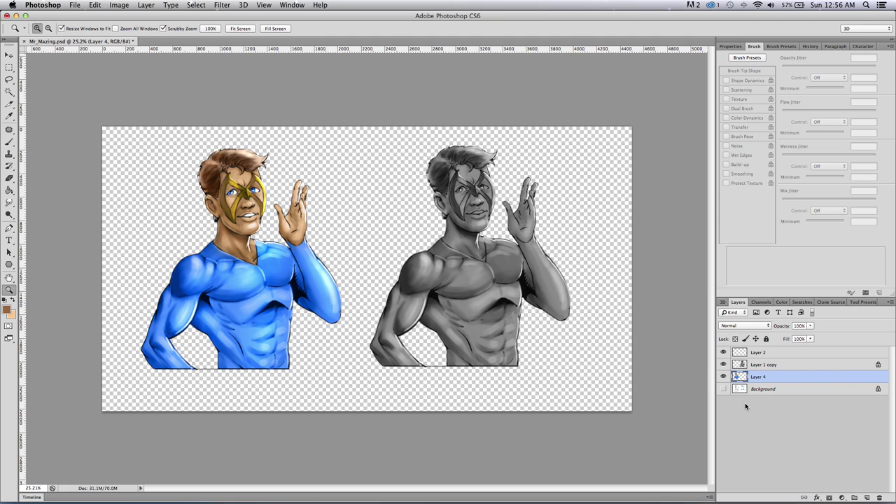
Move the colored figure to the right side of the canvas and the gray Layer 1 copy to the middle.
{"action": "left_click", "coordinate": [10, 56]}
{"action": "left_click_drag", "start_coordinate": [204, 277], "coordinate": [342, 289]}
{"action": "left_click", "coordinate": [765, 367]}
{"action": "left_click_drag", "start_coordinate": [499, 293], "coordinate": [505, 293]}
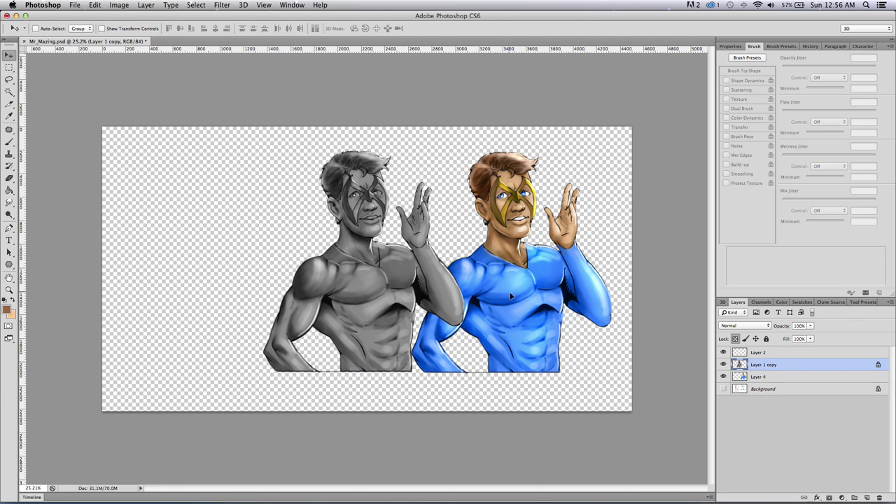
Show the Background layer, duplicate it and shift the copy so its blue-lined sketch stands left of the gray figure.
{"action": "left_click", "coordinate": [723, 389]}
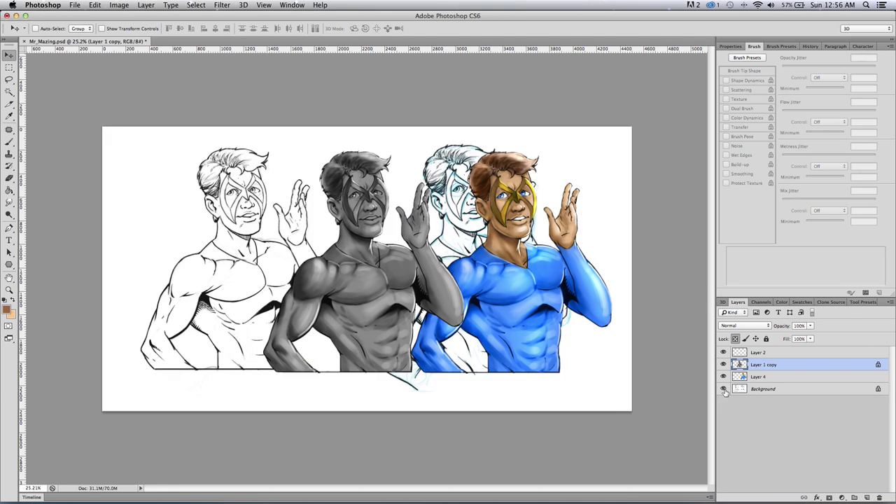
{"action": "mouse_move", "coordinate": [256, 277]}
{"action": "left_mouse_down"}
{"action": "mouse_move", "coordinate": [185, 276]}
{"action": "mouse_move", "coordinate": [246, 273]}
{"action": "left_mouse_up"}
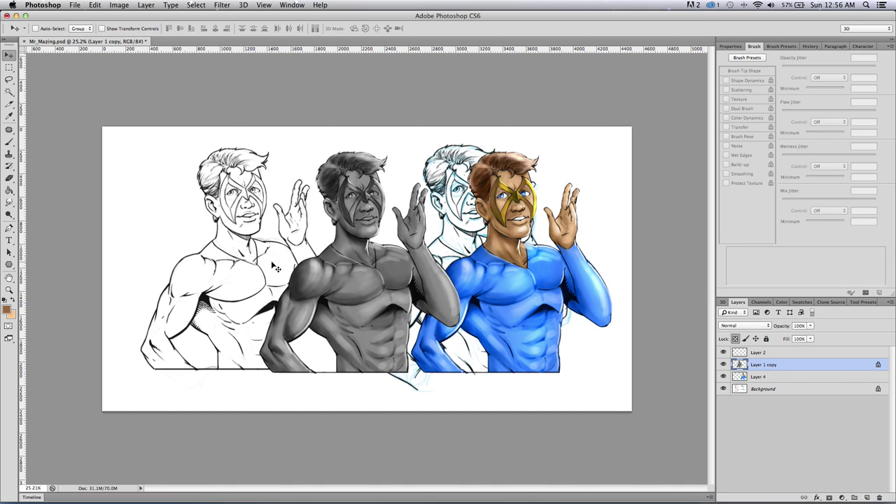
{"action": "left_click", "coordinate": [762, 390]}
{"action": "left_click_drag", "start_coordinate": [775, 392], "coordinate": [869, 496]}
{"action": "left_click_drag", "start_coordinate": [280, 276], "coordinate": [160, 294]}
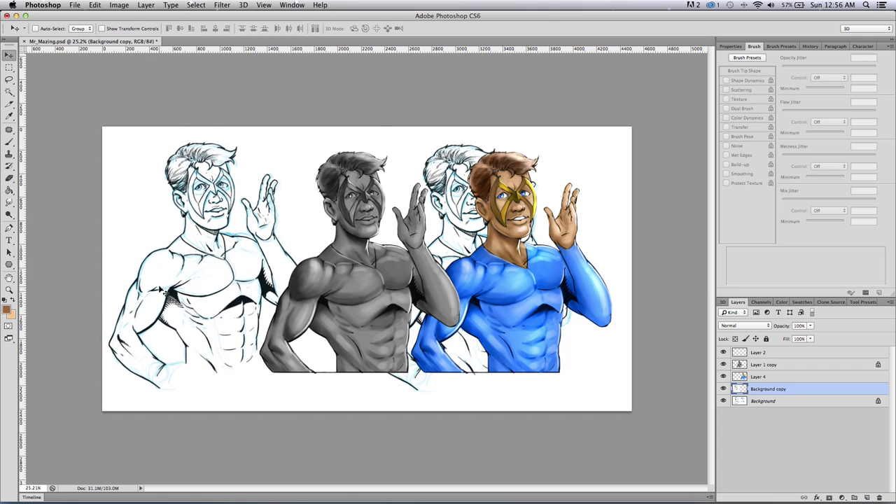
Fine-tune the spacing of the gray and colored figures and raise Layer 4 to the top of the layer stack.
{"action": "left_click", "coordinate": [758, 365]}
{"action": "left_click_drag", "start_coordinate": [335, 291], "coordinate": [348, 282]}
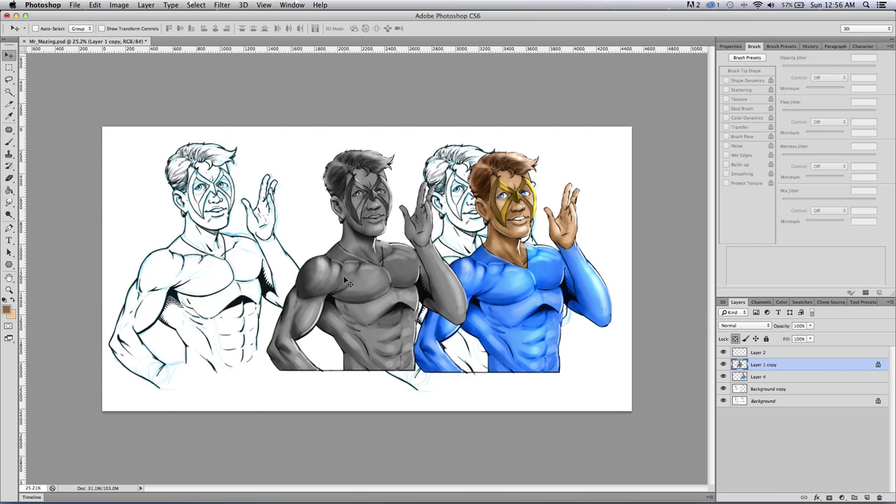
{"action": "left_click", "coordinate": [758, 377]}
{"action": "left_click_drag", "start_coordinate": [497, 304], "coordinate": [514, 304]}
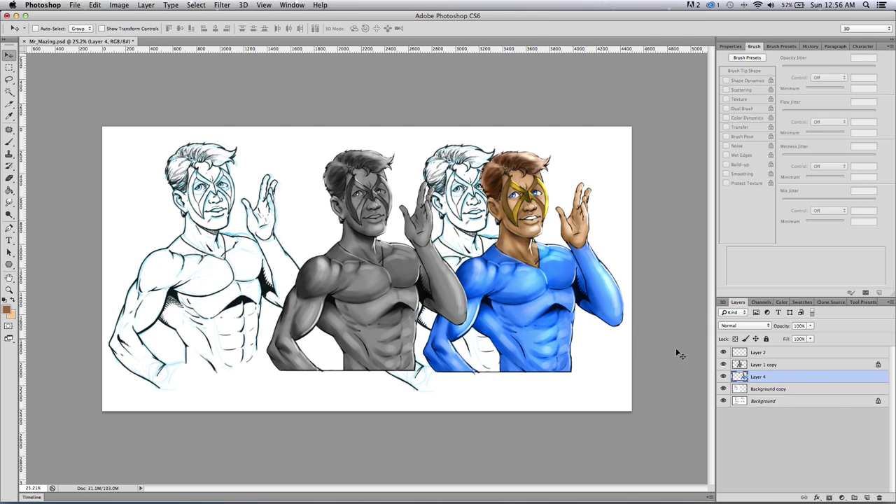
{"action": "mouse_move", "coordinate": [762, 377]}
{"action": "left_mouse_down"}
{"action": "mouse_move", "coordinate": [763, 348]}
{"action": "mouse_move", "coordinate": [757, 360]}
{"action": "left_mouse_up"}
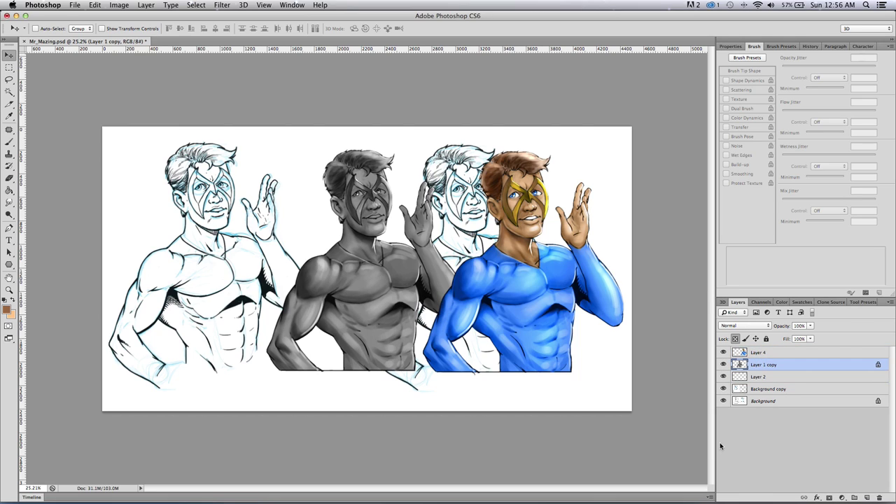
Hide the Background layer, and add a new white-filled layer placed directly beneath Background copy.
{"action": "left_click", "coordinate": [725, 402]}
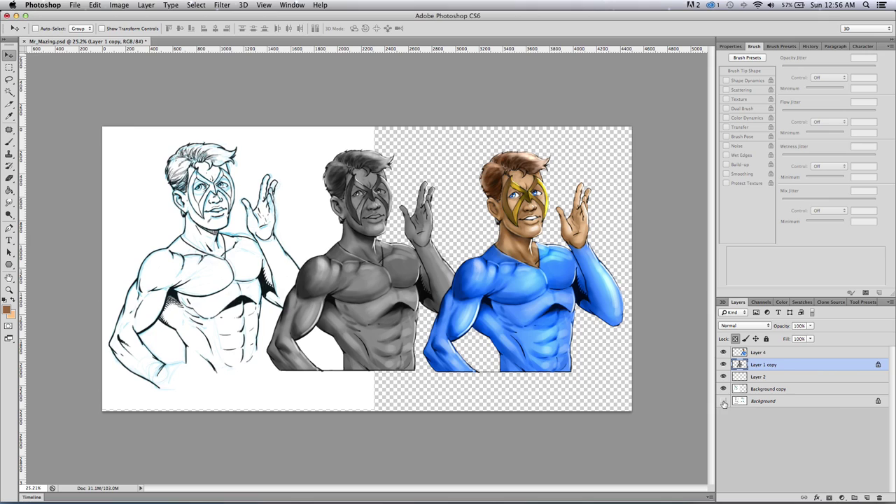
{"action": "left_click", "coordinate": [854, 497]}
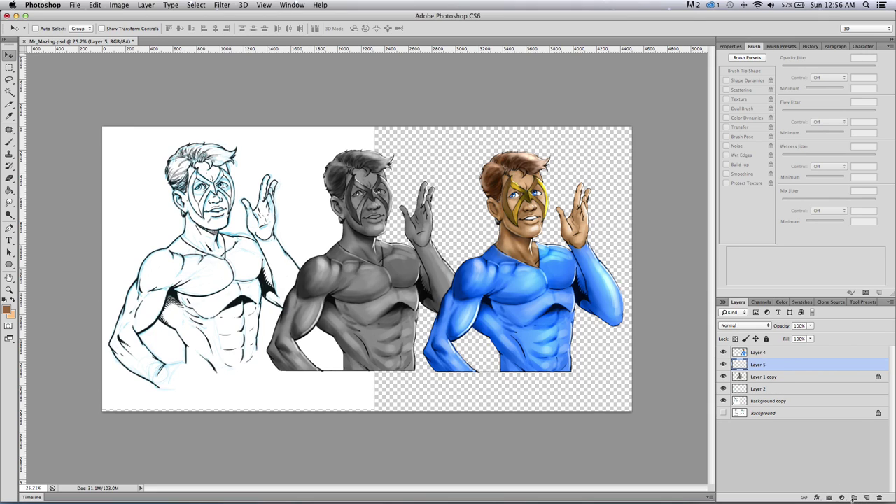
{"action": "left_click", "coordinate": [5, 299]}
{"action": "left_click", "coordinate": [13, 300]}
{"action": "left_click", "coordinate": [8, 190]}
{"action": "left_click", "coordinate": [153, 237]}
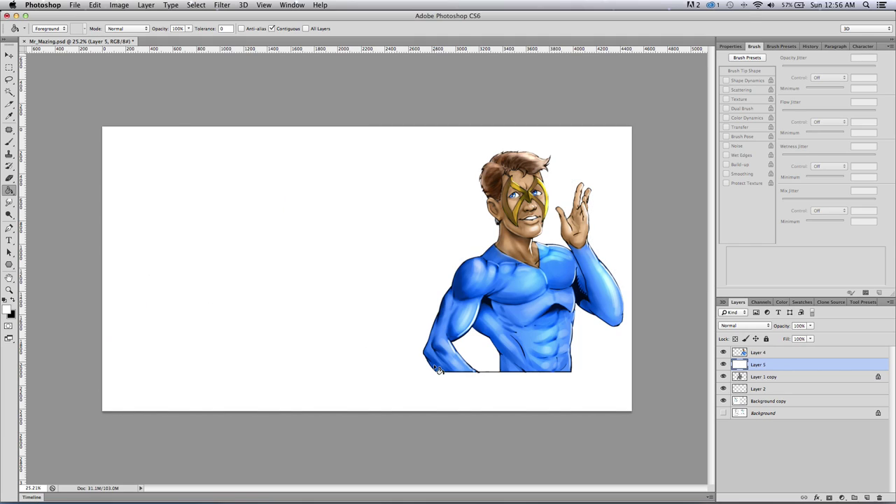
{"action": "left_click_drag", "start_coordinate": [770, 366], "coordinate": [764, 405]}
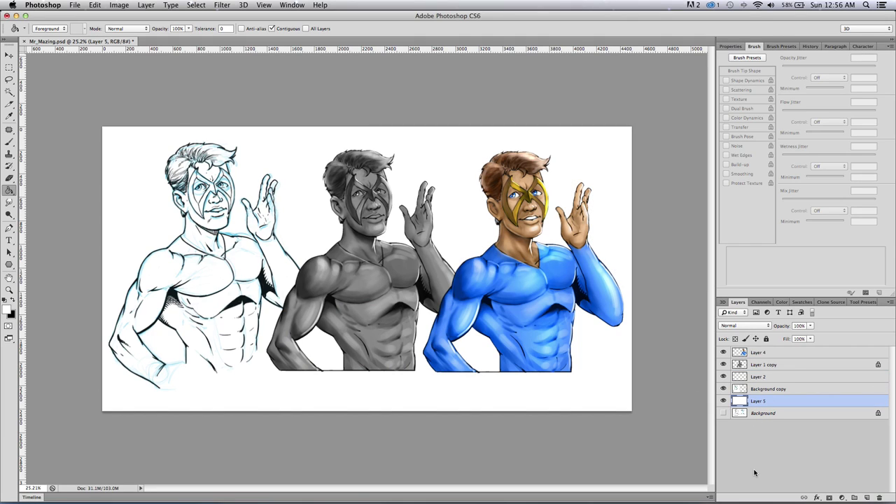